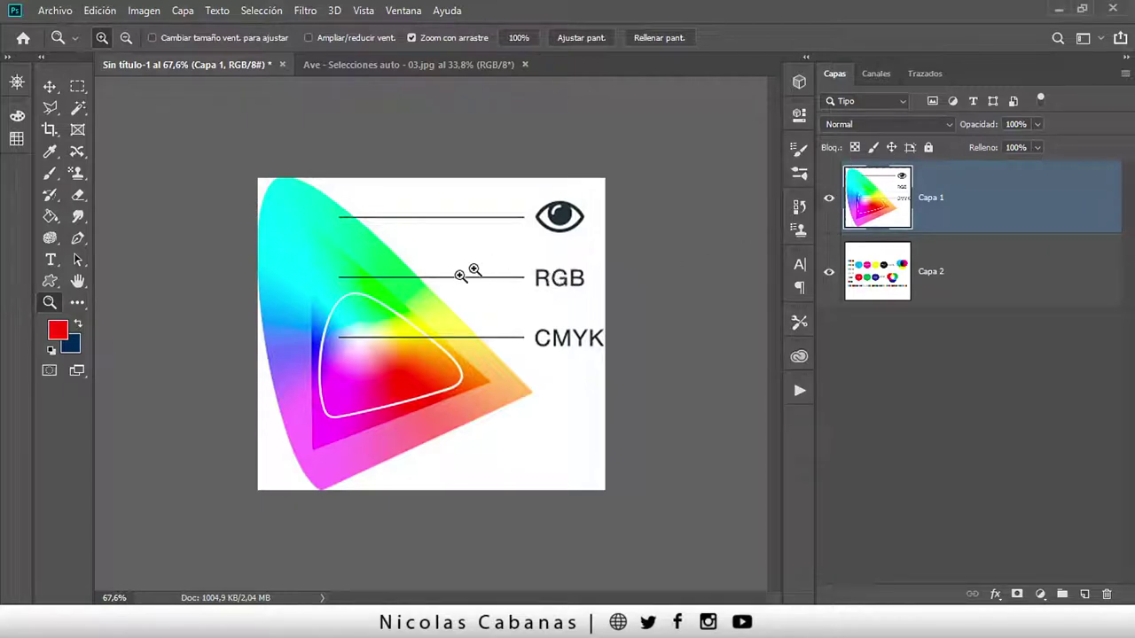
Hide the gamut diagram layer, zoom into the CMYK/RGB colour chart, and start a new document
mouse_move(450, 285)
mouse_down()
mouse_move(473, 290)
mouse_move(469, 329)
mouse_up()
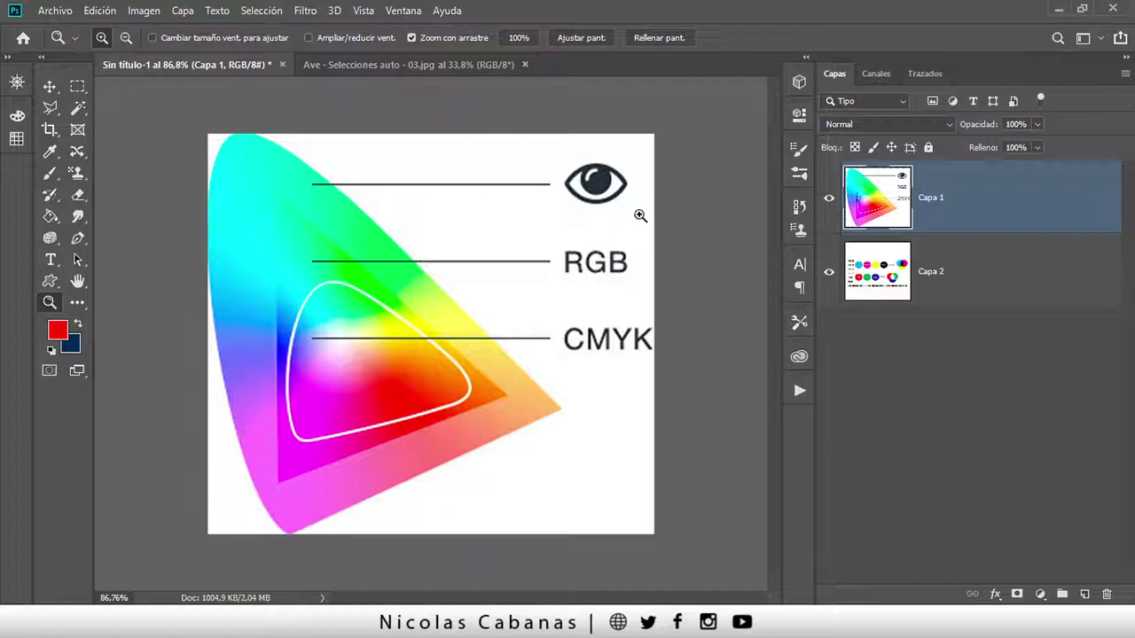
click(828, 200)
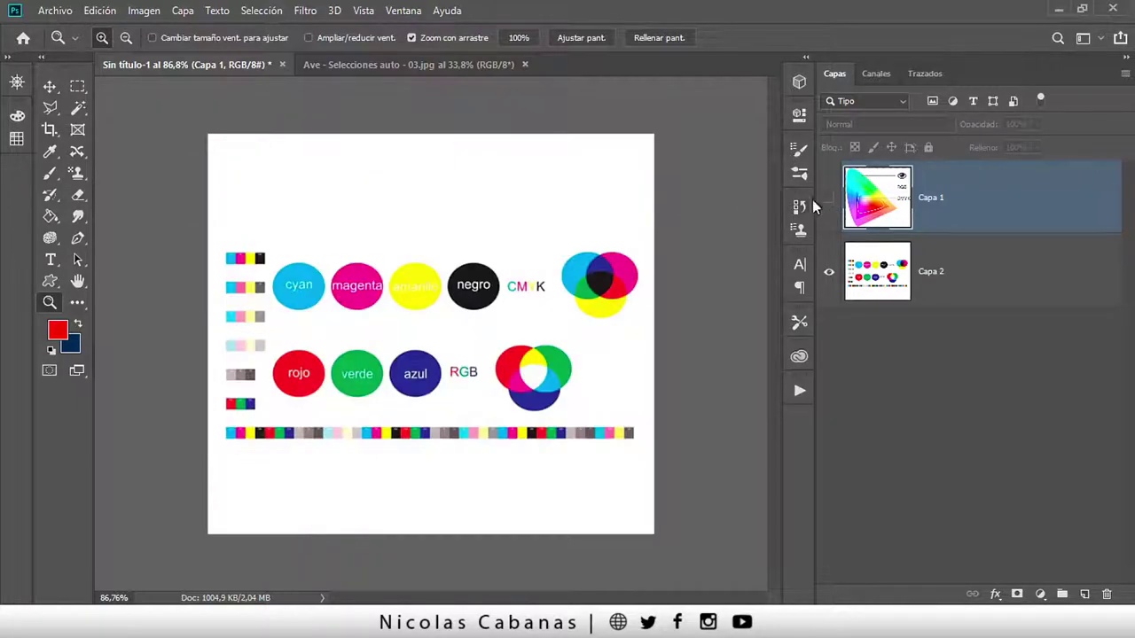
drag(375, 356, 390, 368)
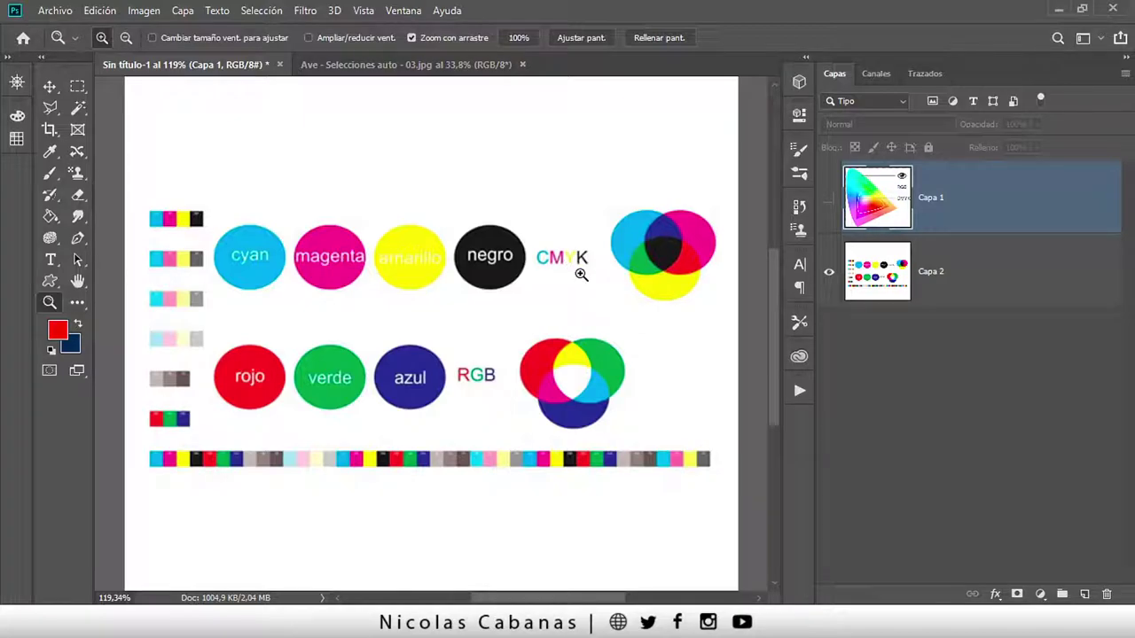
key(ctrl+n)
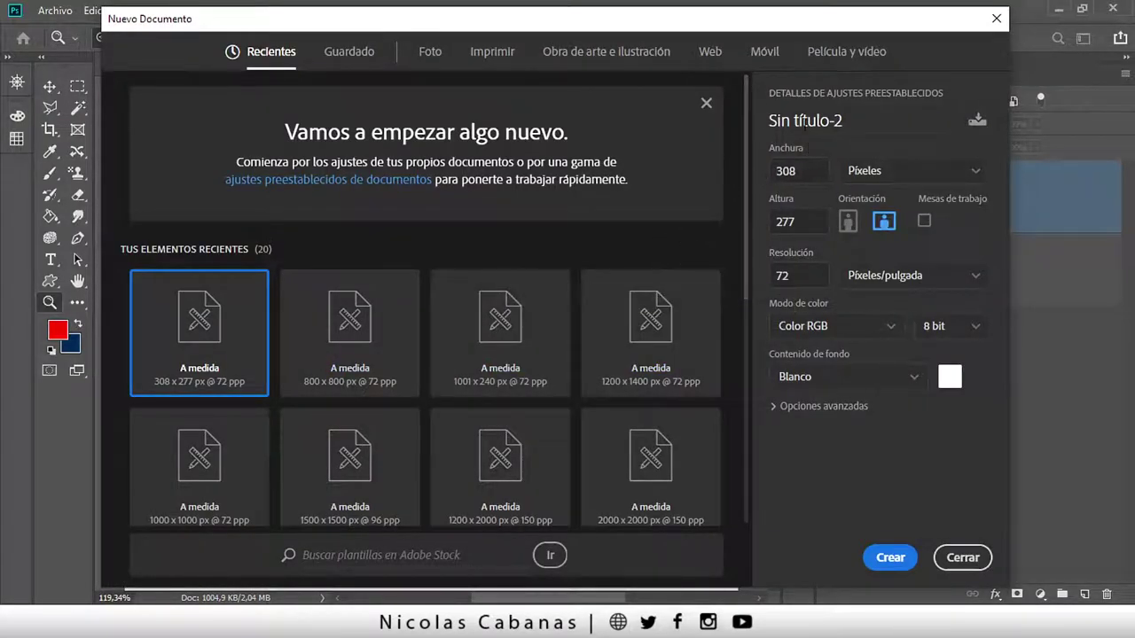
Create a blank A4 document (210 × 297 mm, 300 ppi) from the Imprimir presets
click(493, 53)
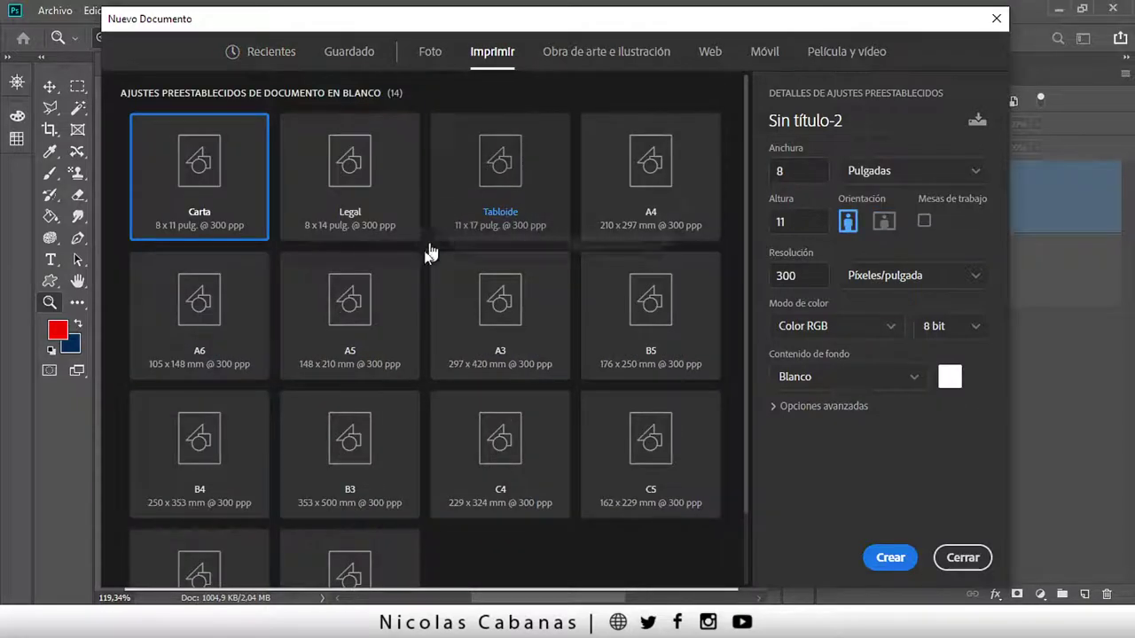
click(627, 174)
key(Tab)
key(Tab)
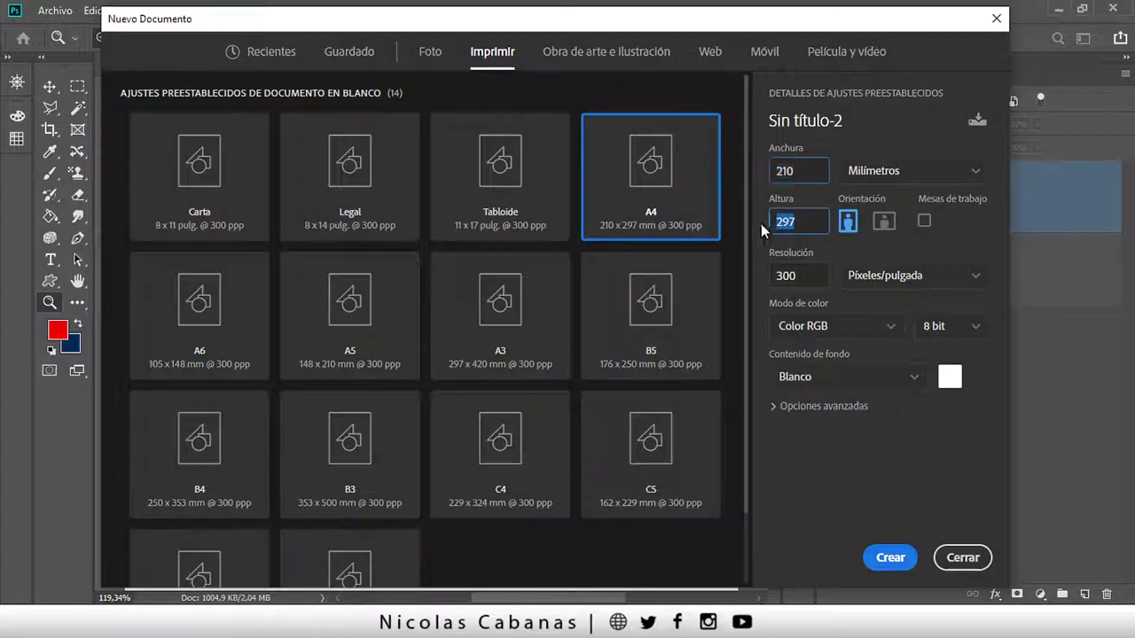
click(882, 559)
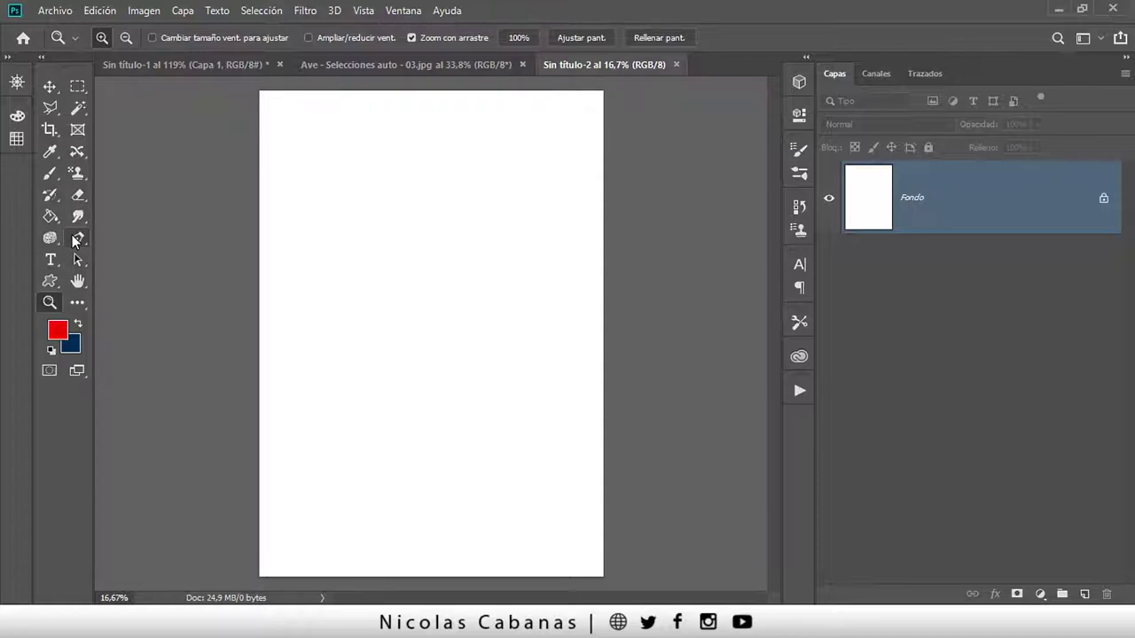
Draw a 701 × 701 px square, Rectángulo 1, near the page's top-left corner
key(u)
right_click(51, 283)
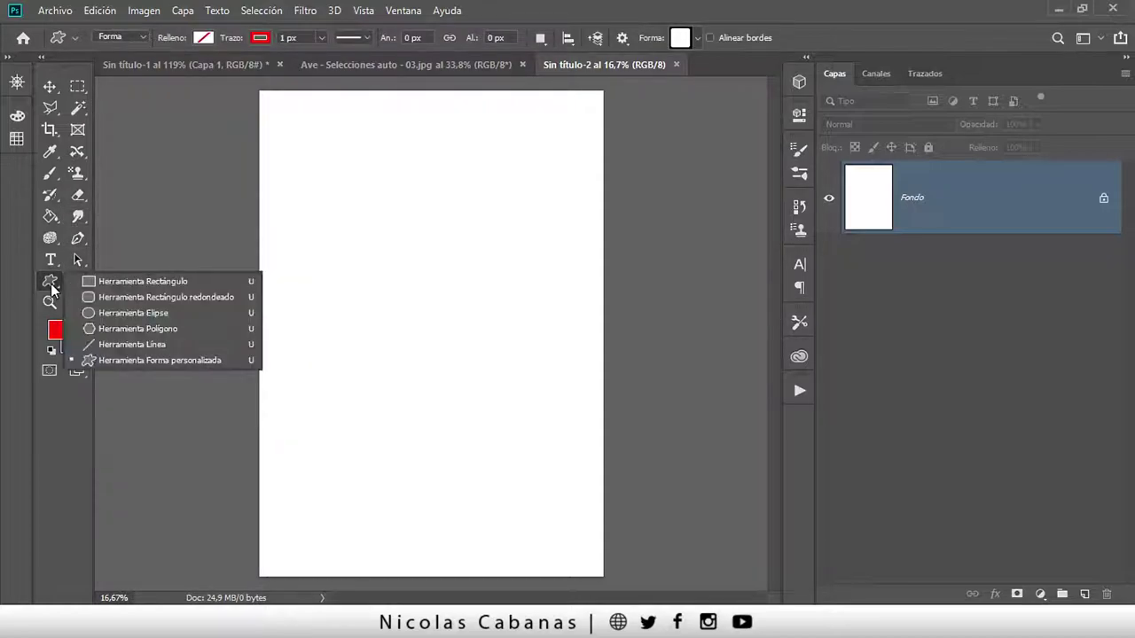
click(125, 281)
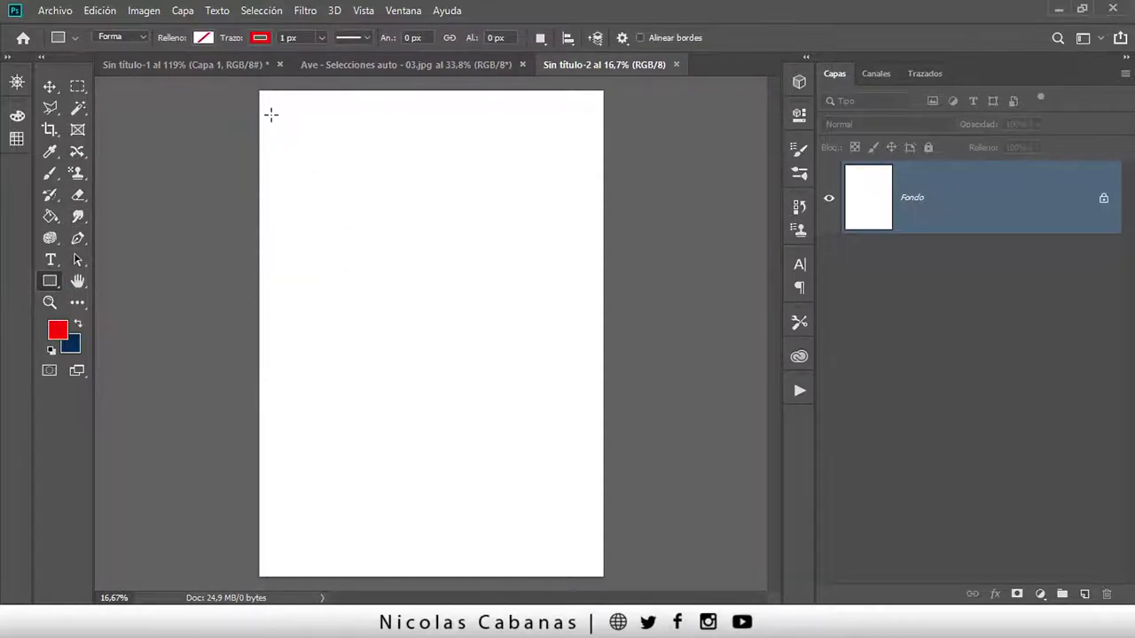
drag(275, 127, 375, 257)
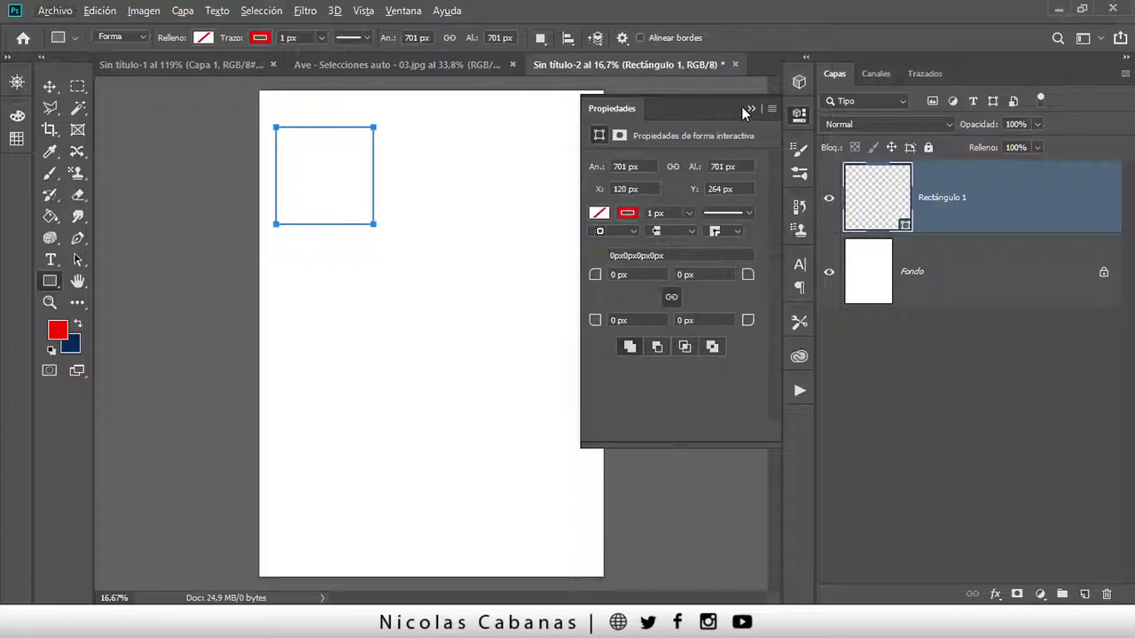
scroll(355, 120, up, 5)
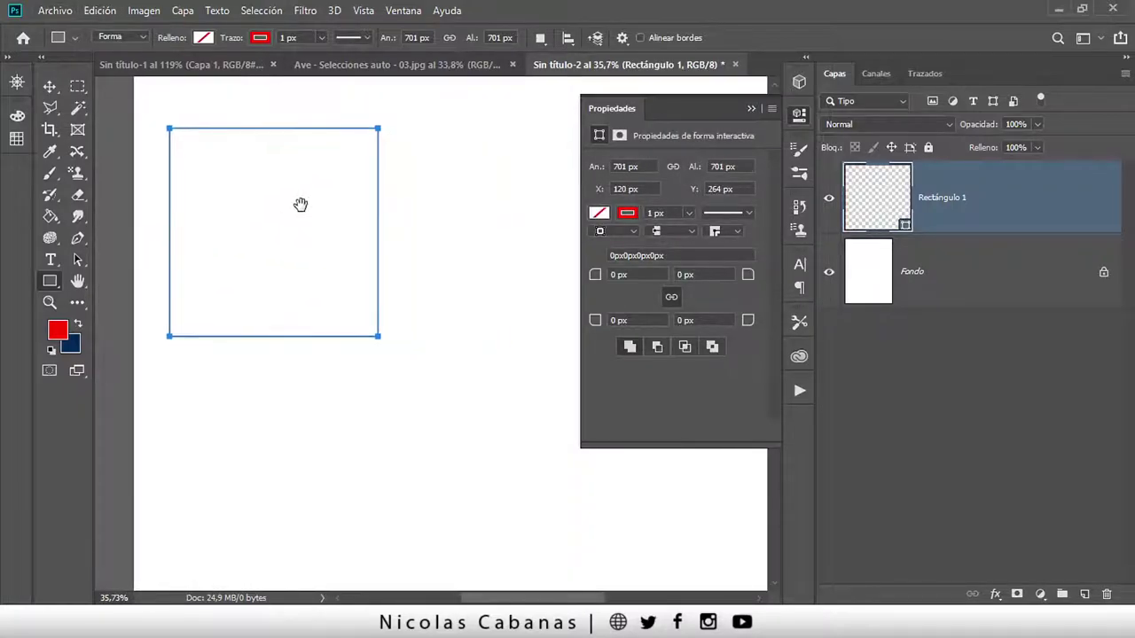
scroll(312, 221, down, 3)
scroll(329, 230, down, 2)
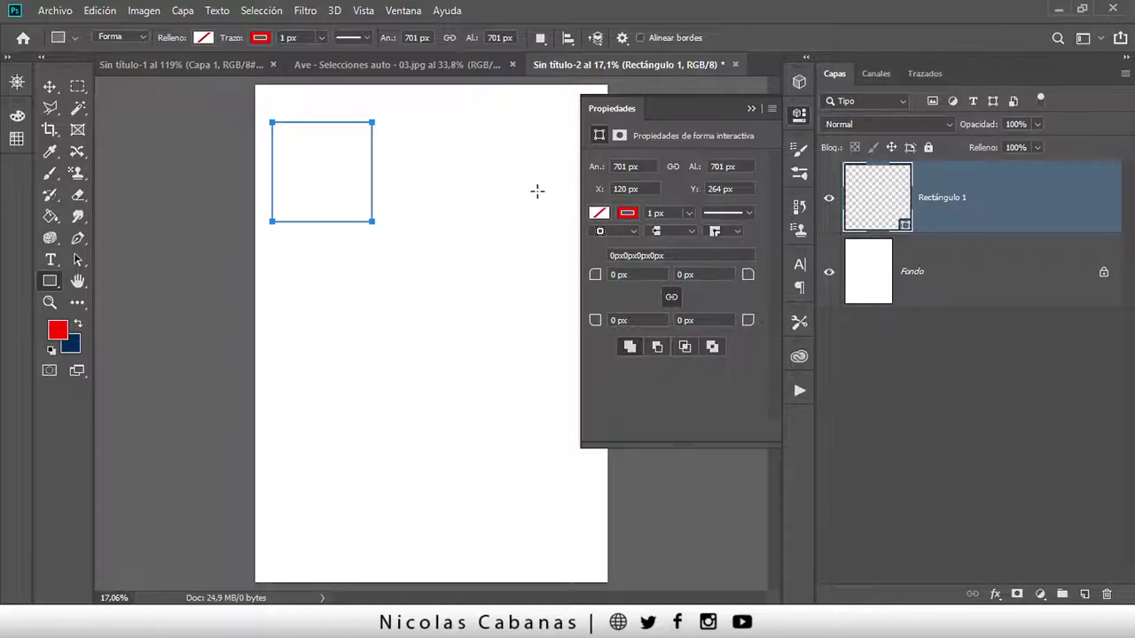
click(750, 111)
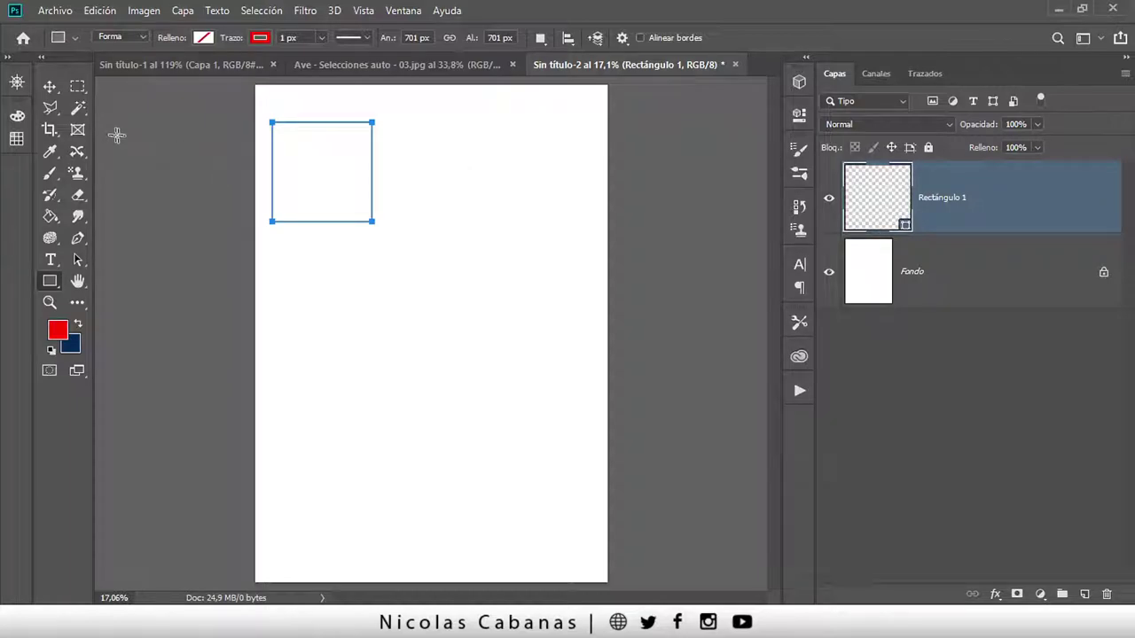
click(50, 88)
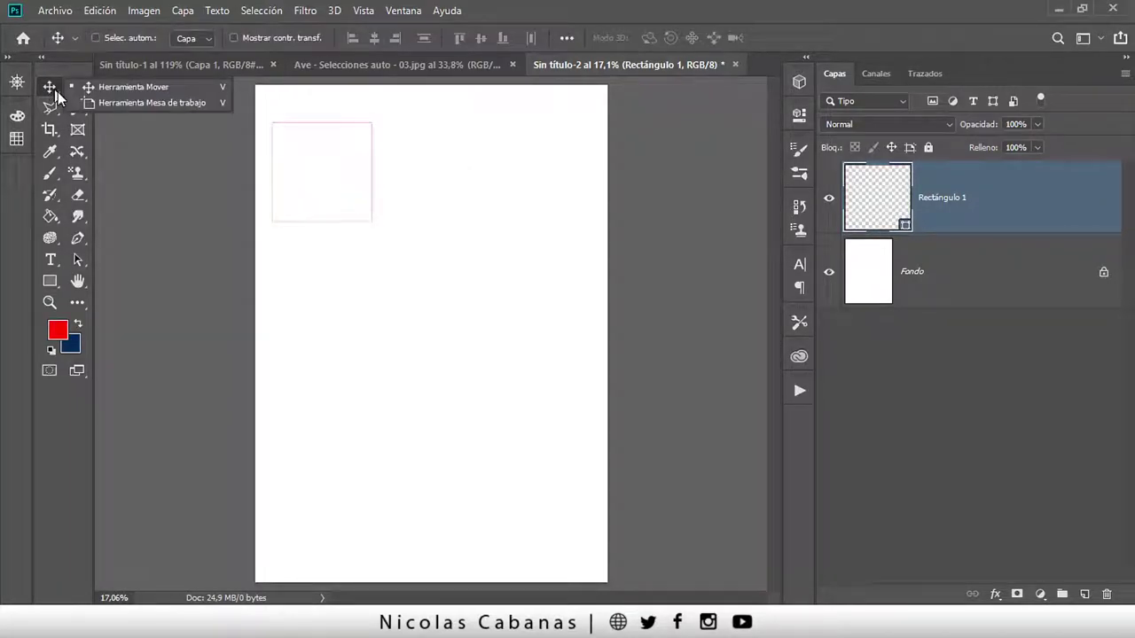
Convert the document to CMYK mode without flattening, accepting the Euroscale Coated v2 profile
click(142, 11)
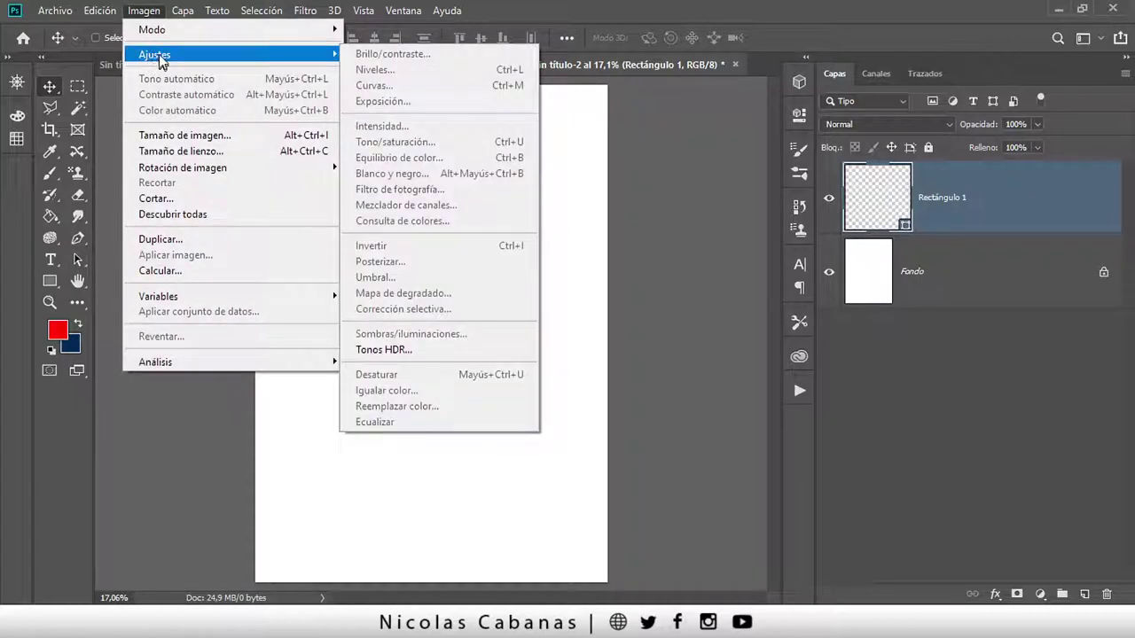
mouse_move(177, 30)
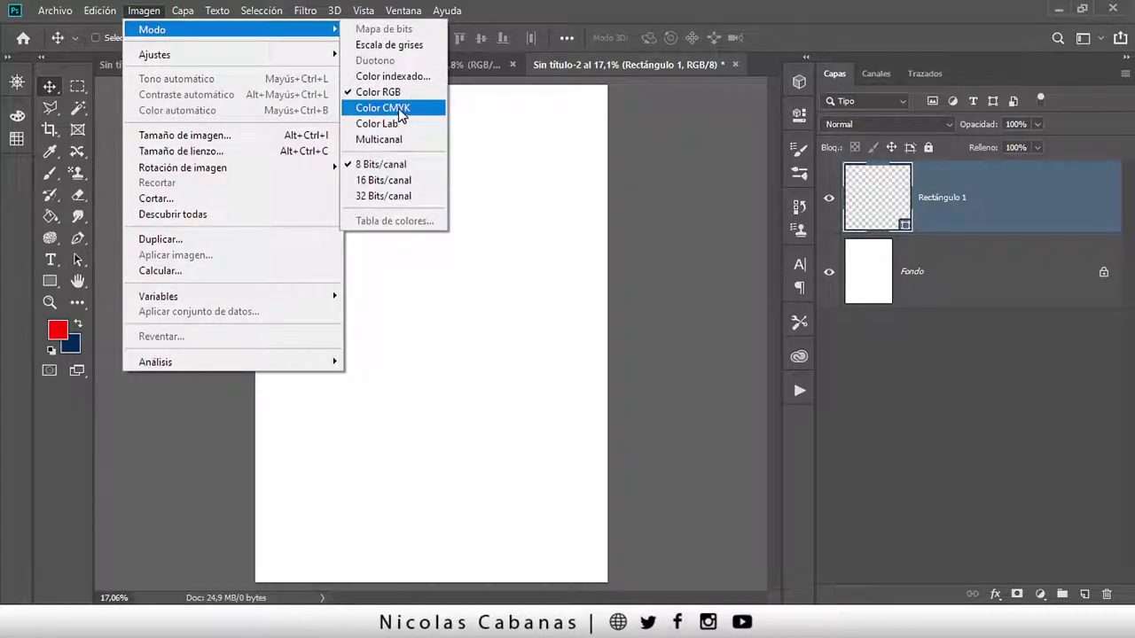
click(398, 108)
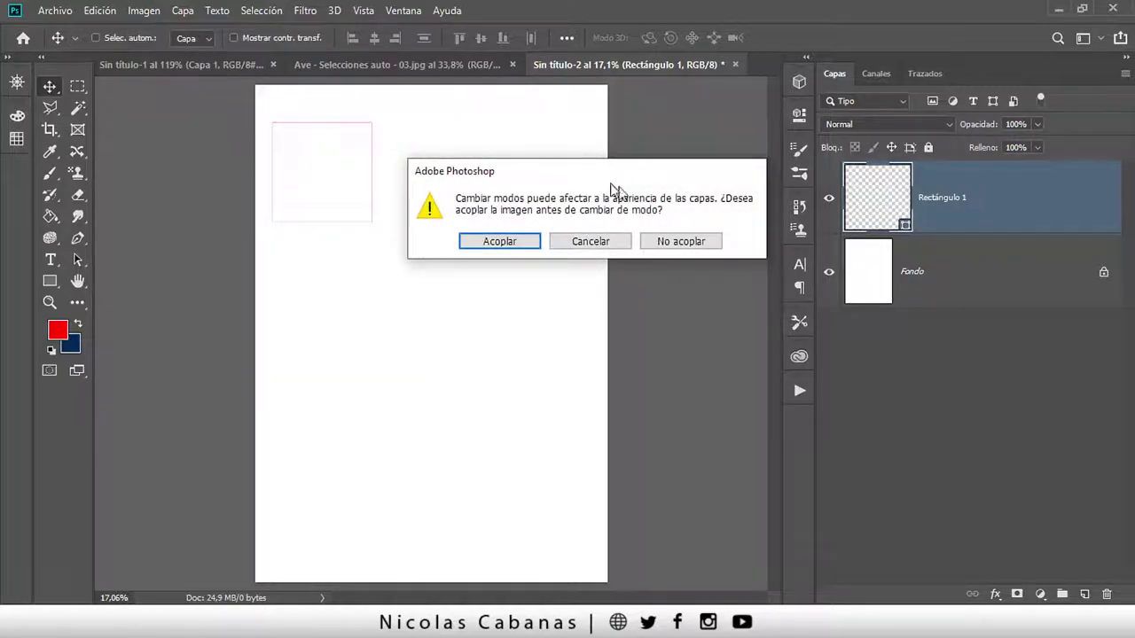
click(705, 239)
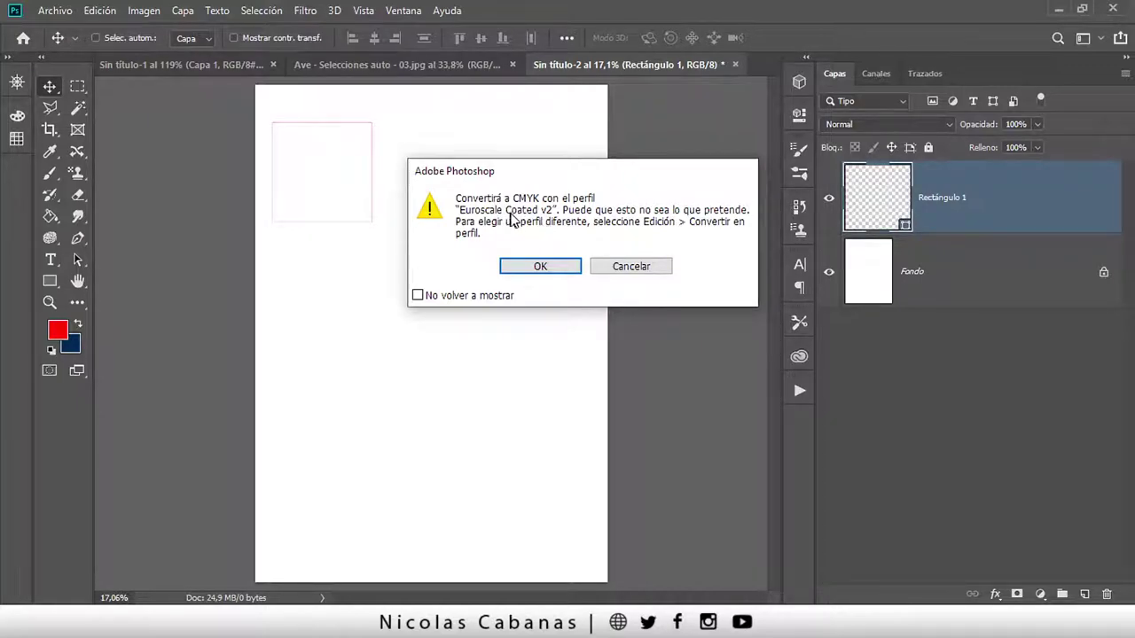
click(541, 266)
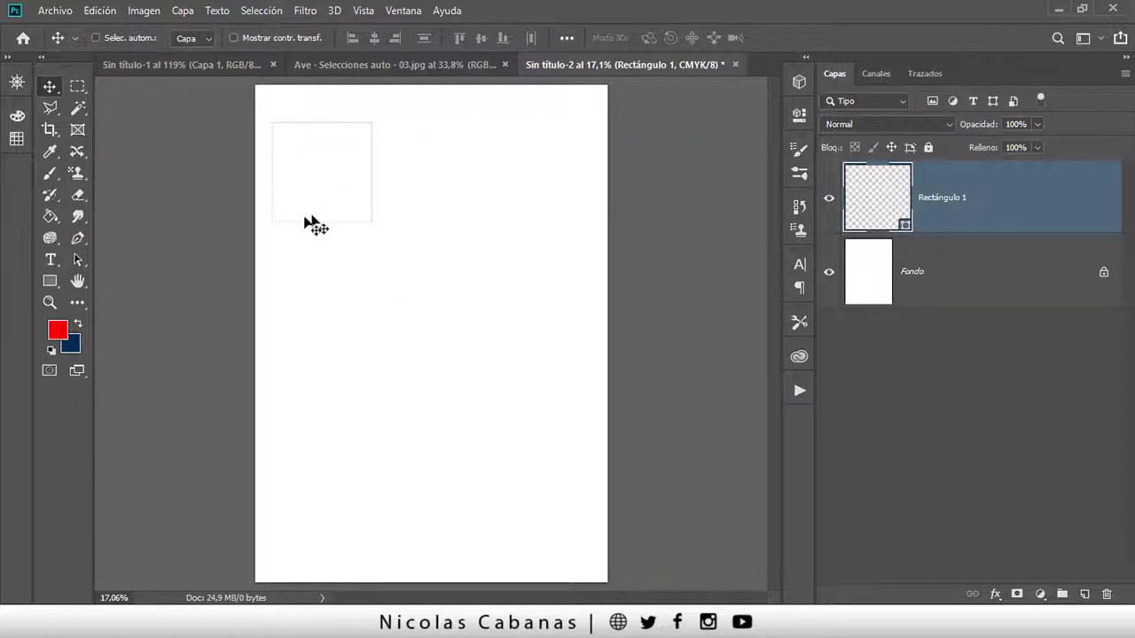
Zoom in on the page and nudge the square slightly up and right
click(49, 303)
drag(298, 124, 302, 138)
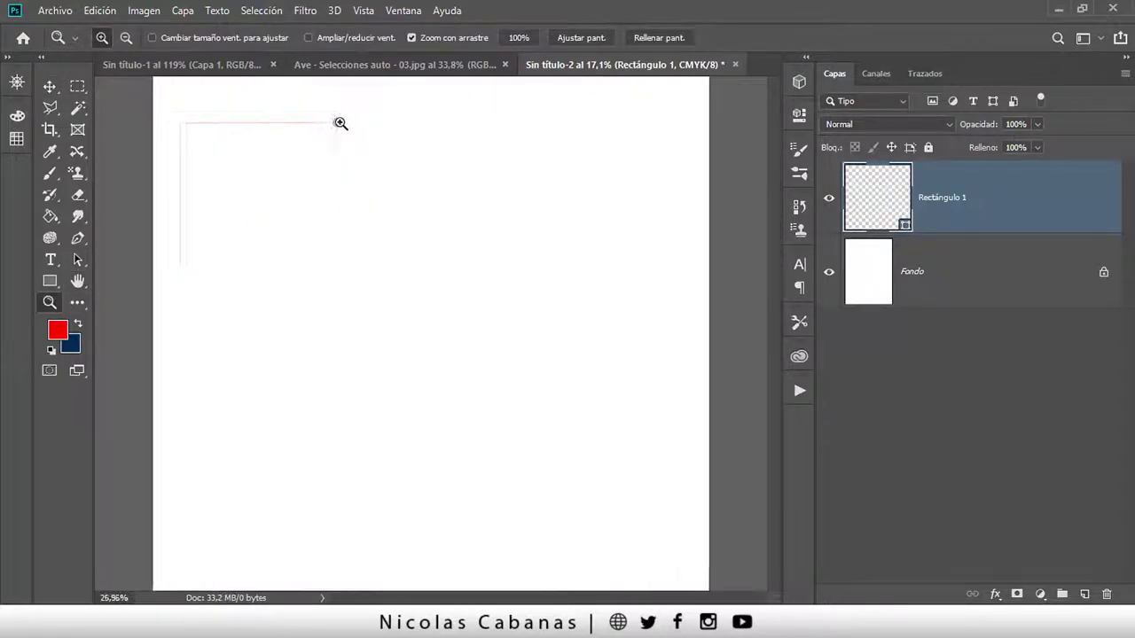
click(49, 86)
drag(256, 190, 269, 179)
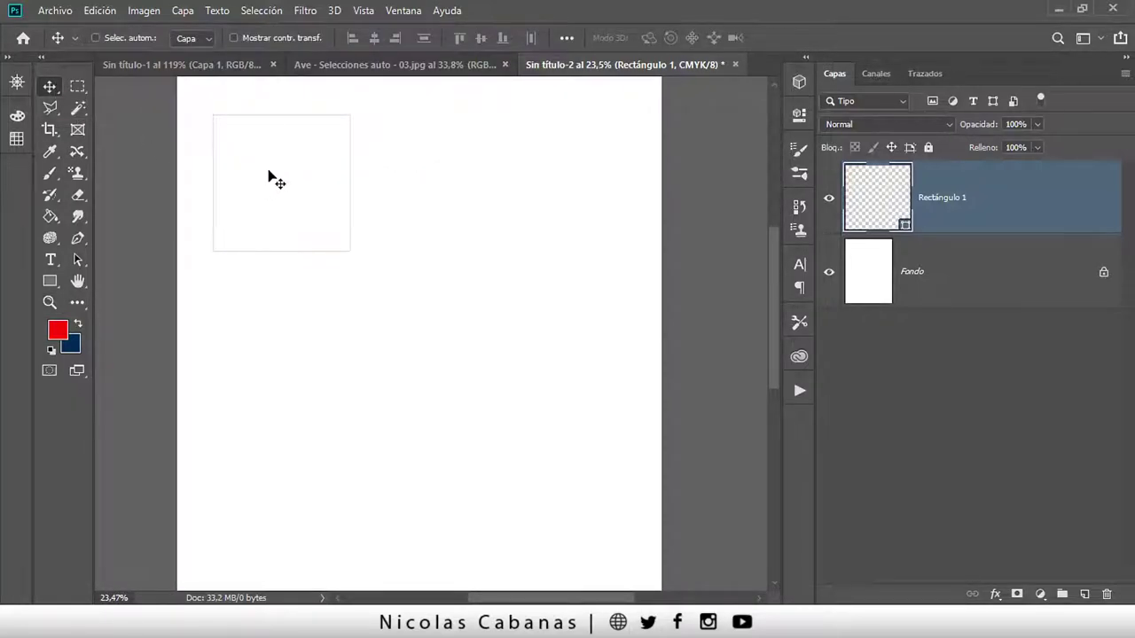
click(54, 282)
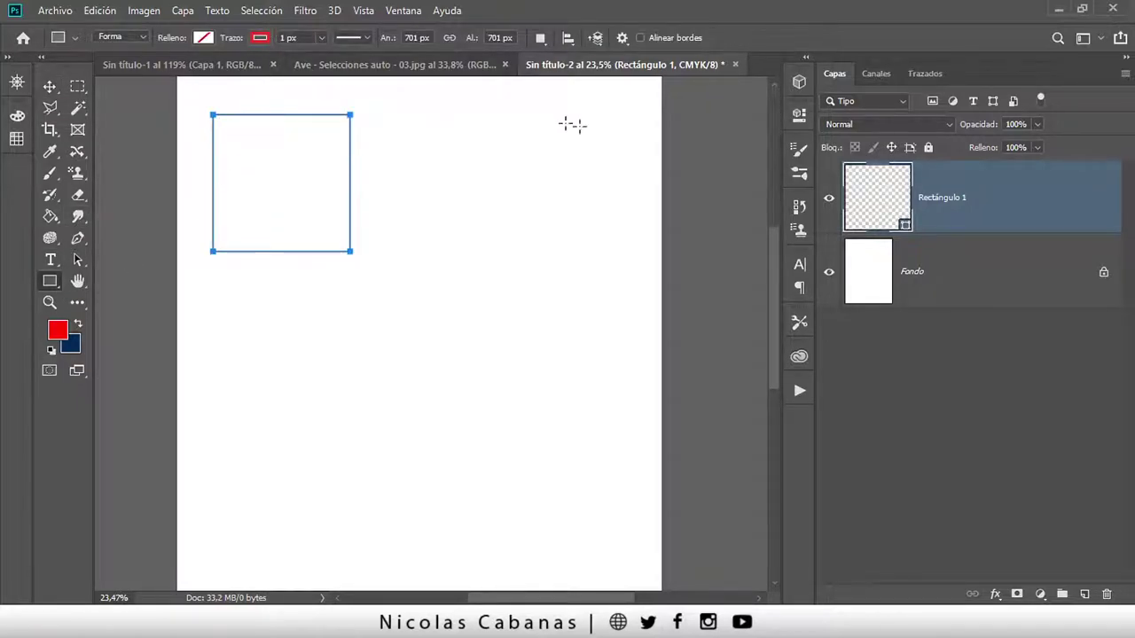
double_click(905, 225)
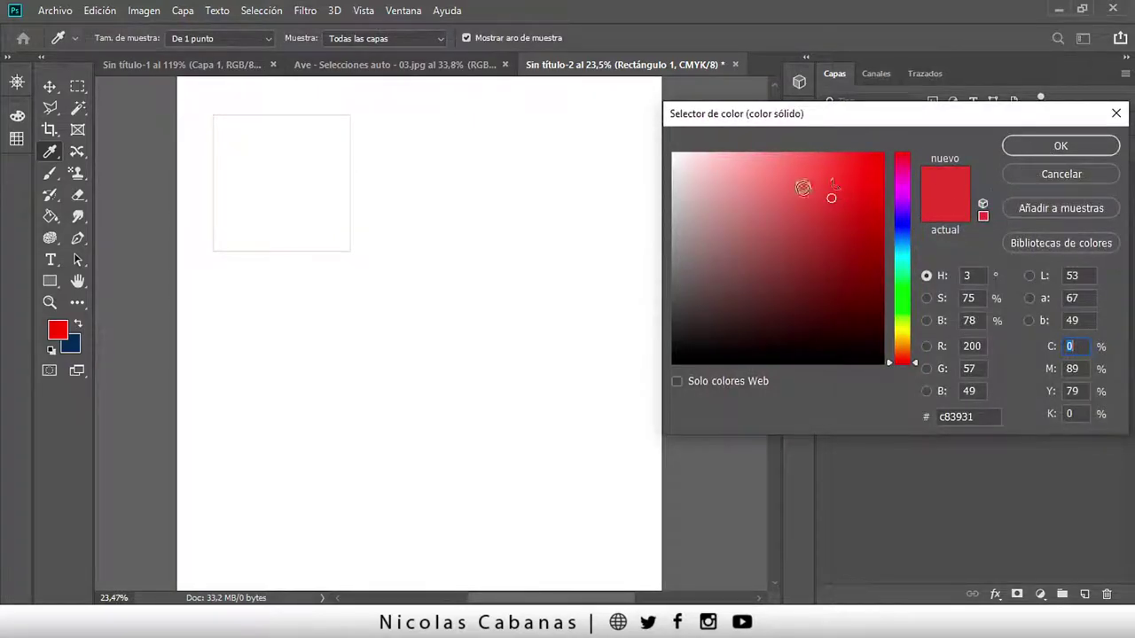
click(1017, 168)
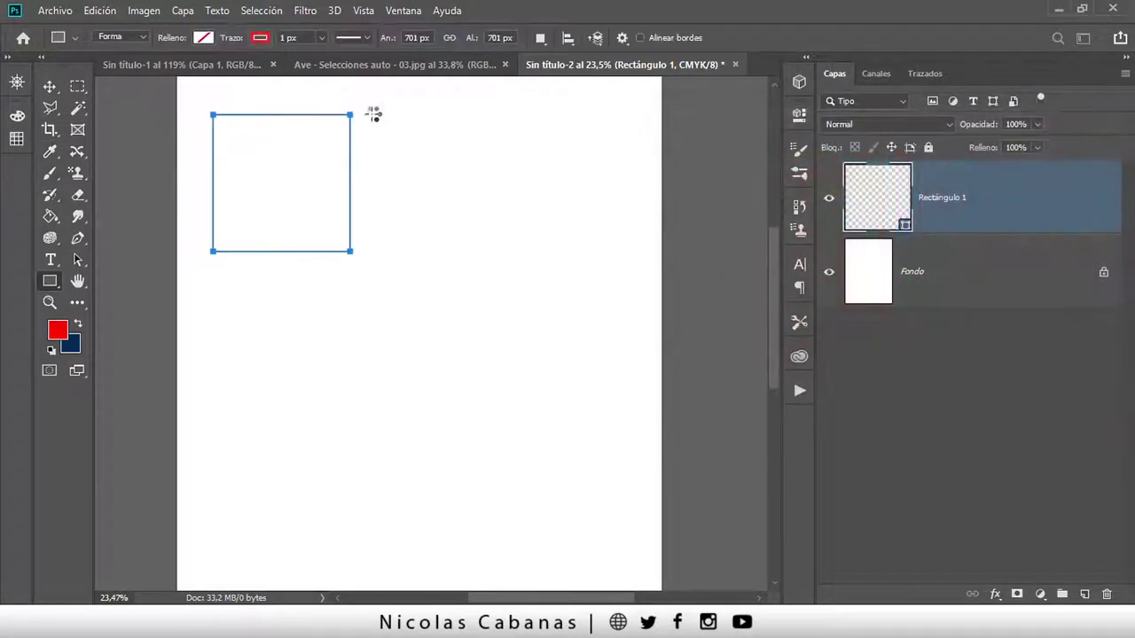
Fill the square with pure cyan (C 100, M 0, Y 0, K 0) and remove its outline
click(204, 39)
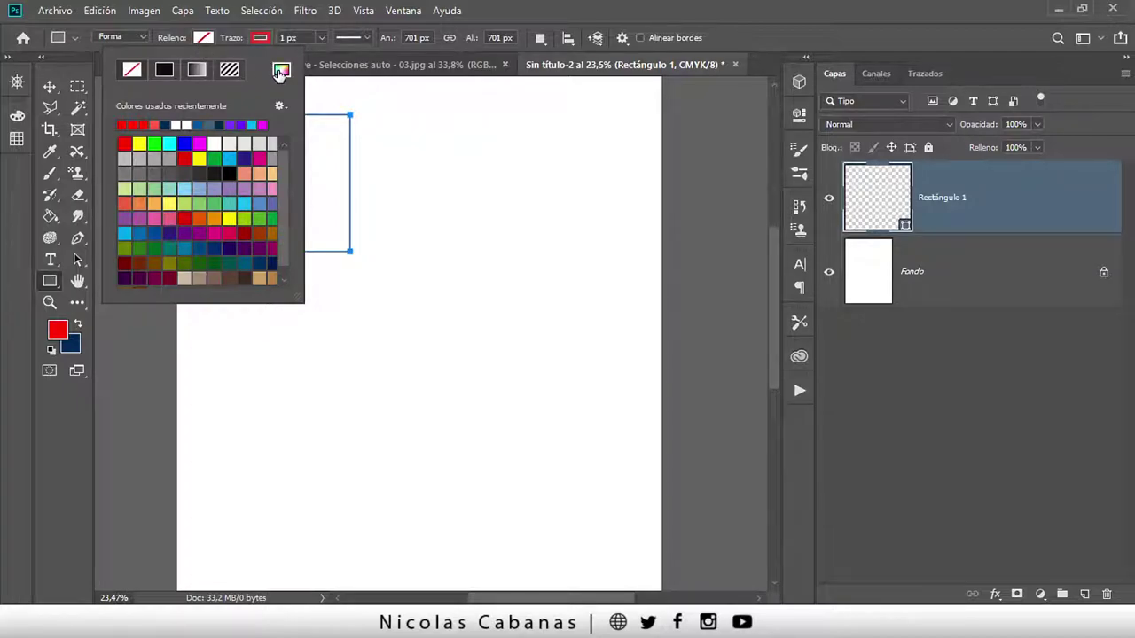
click(280, 69)
drag(780, 126, 523, 135)
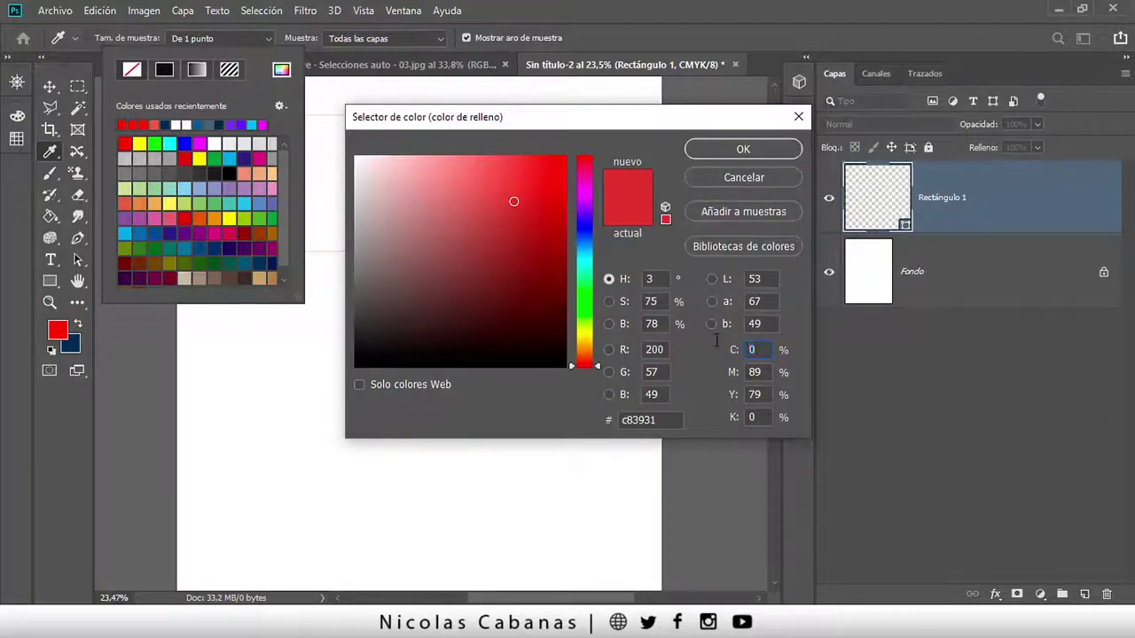
text(00)
key(Tab)
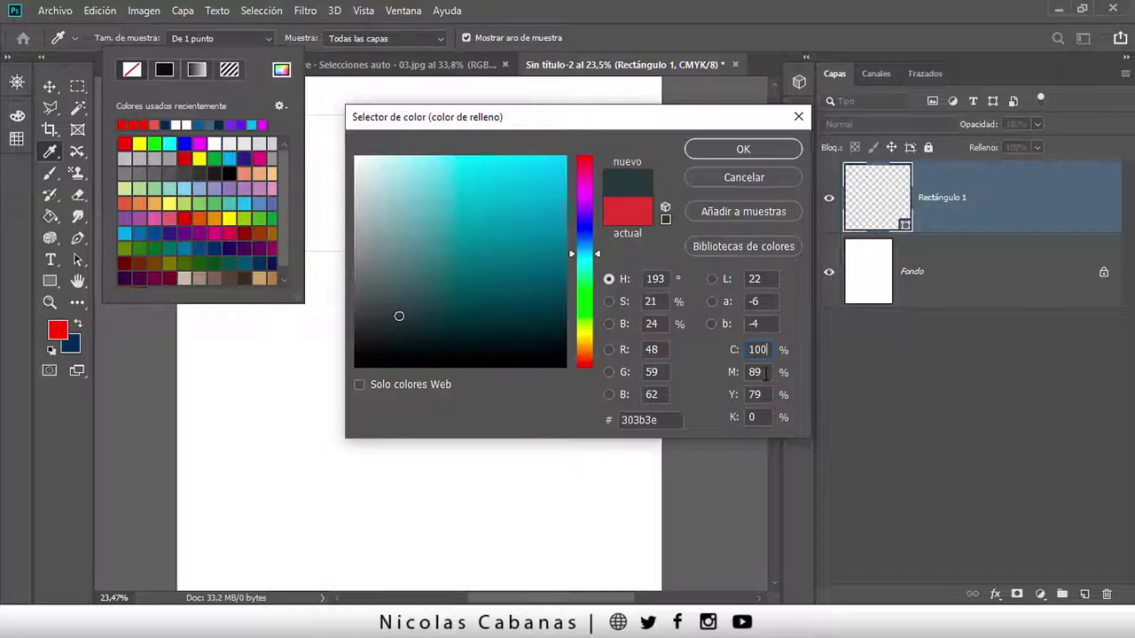
text(0)
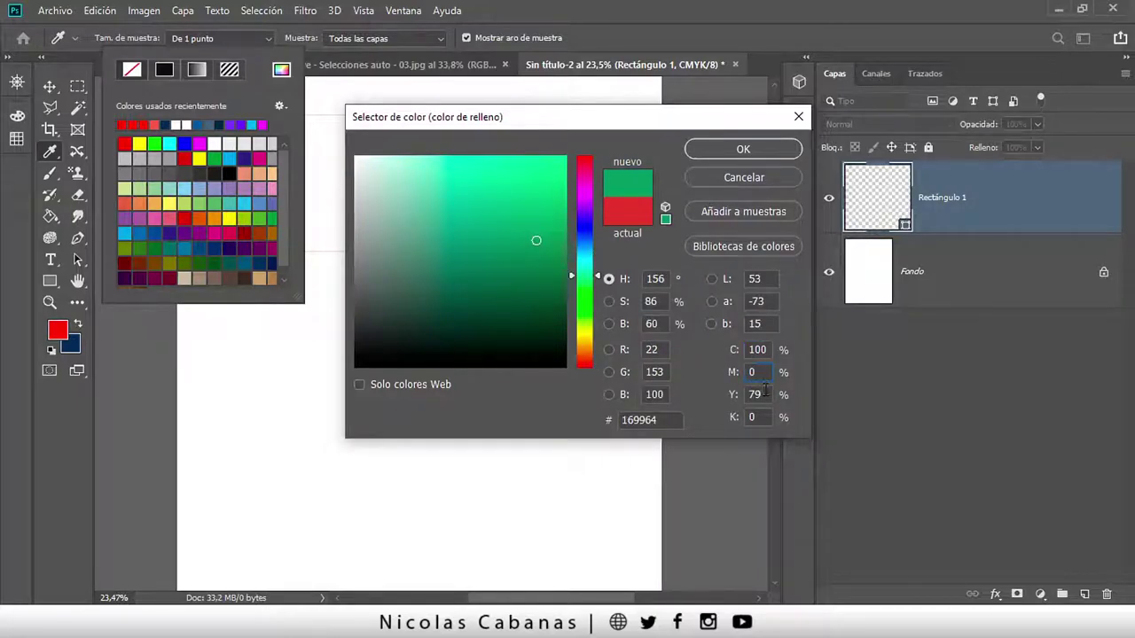
key(Tab)
text(0)
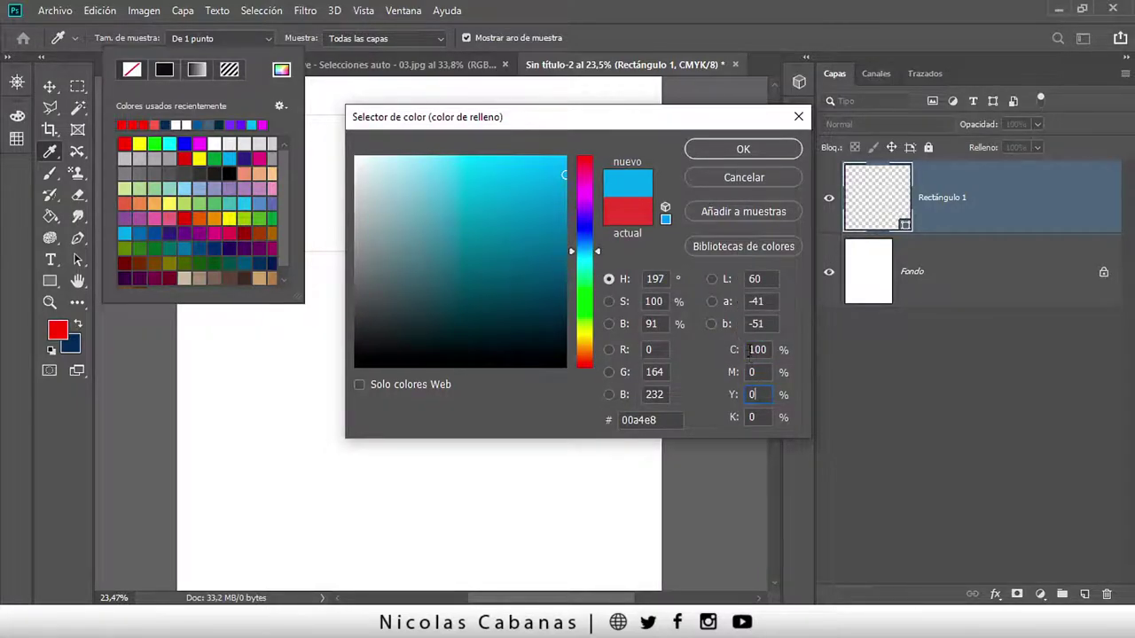
click(772, 351)
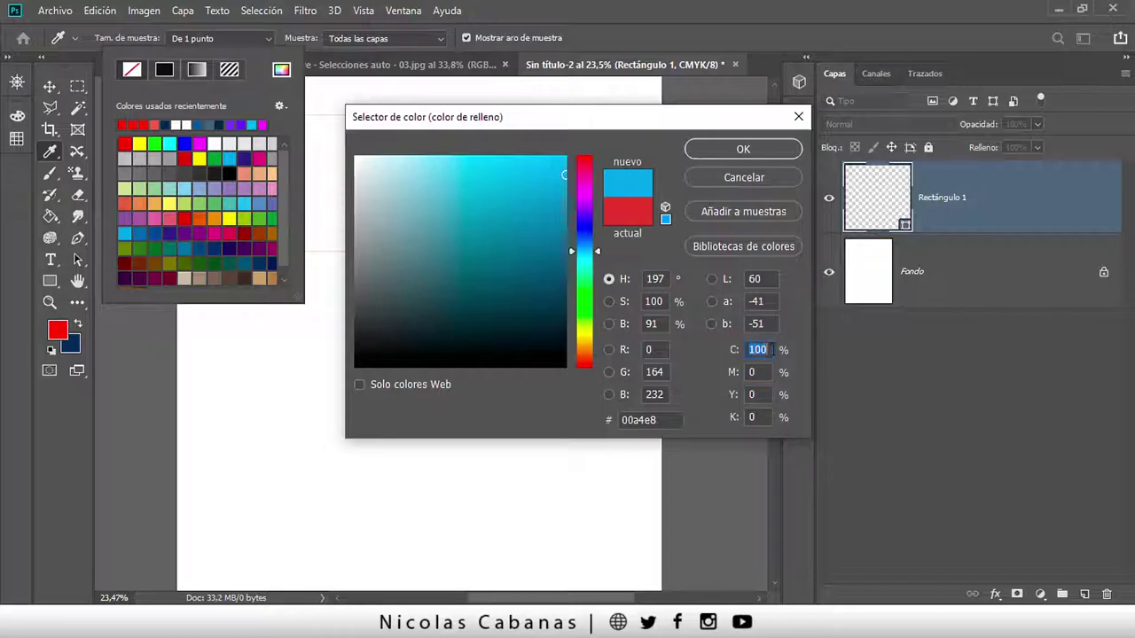
click(723, 146)
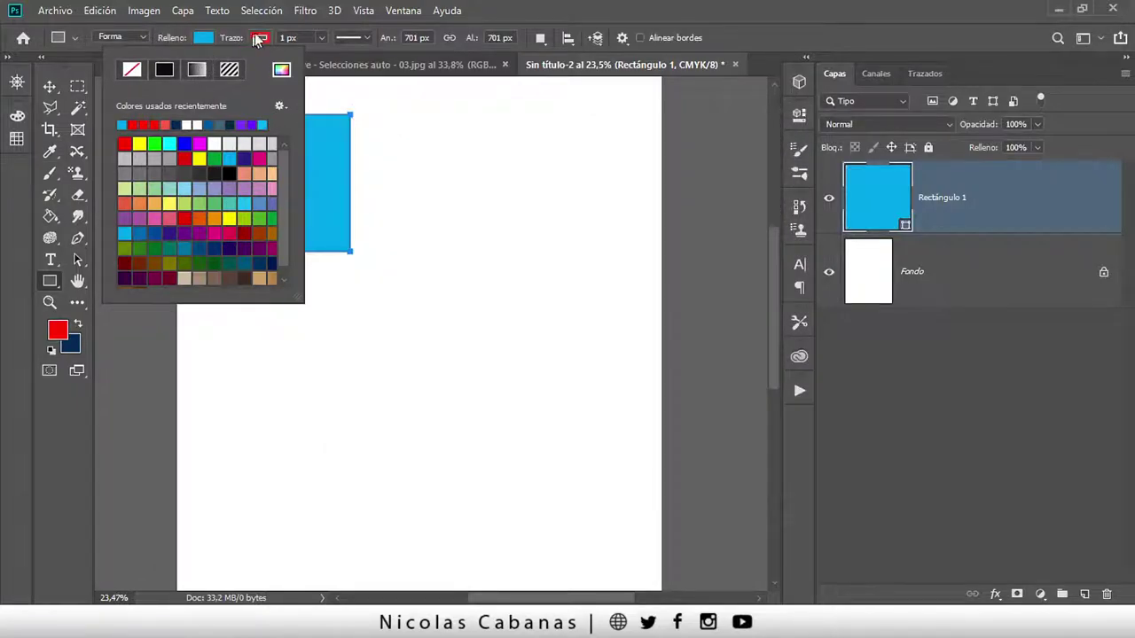
click(258, 39)
click(189, 71)
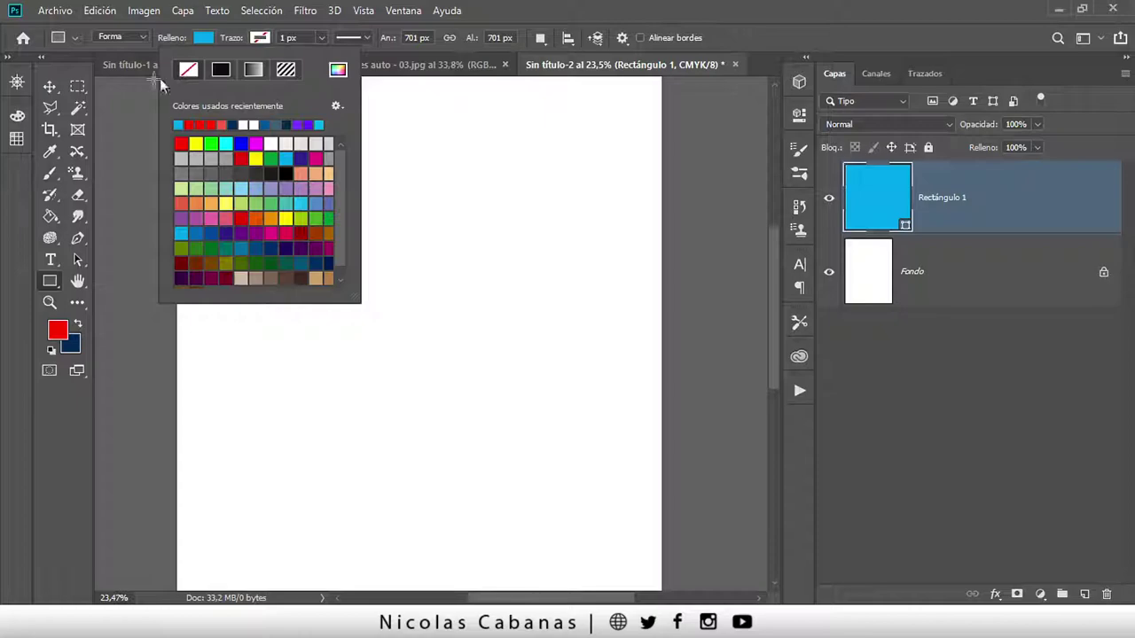
Duplicate the cyan square and place the copy to its right
click(49, 86)
drag(271, 176, 273, 165)
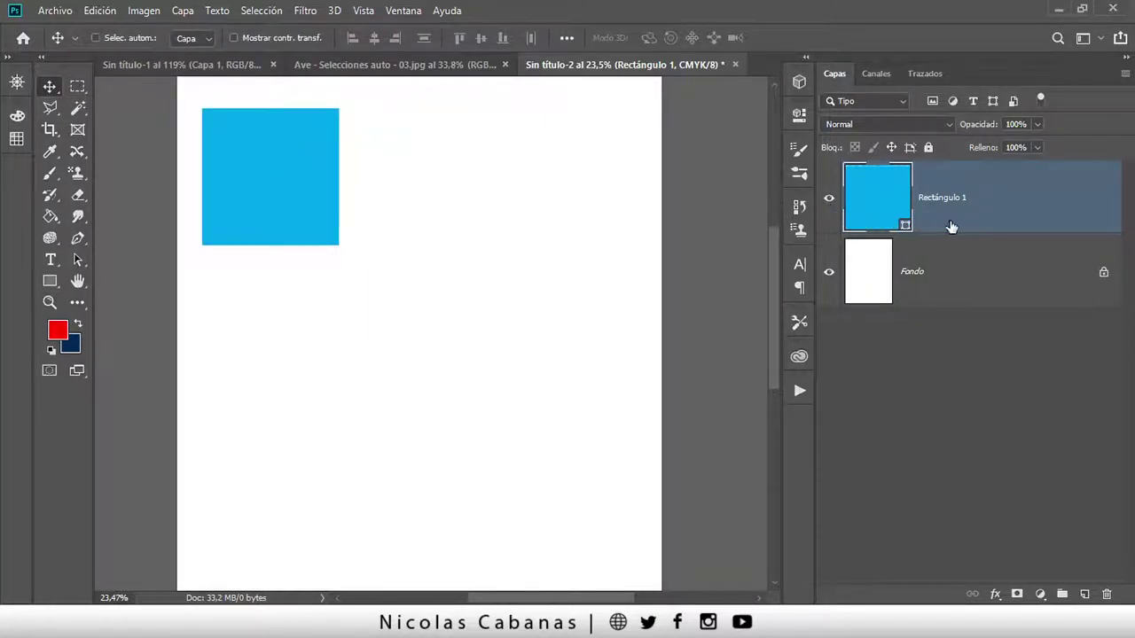
key(ctrl+j)
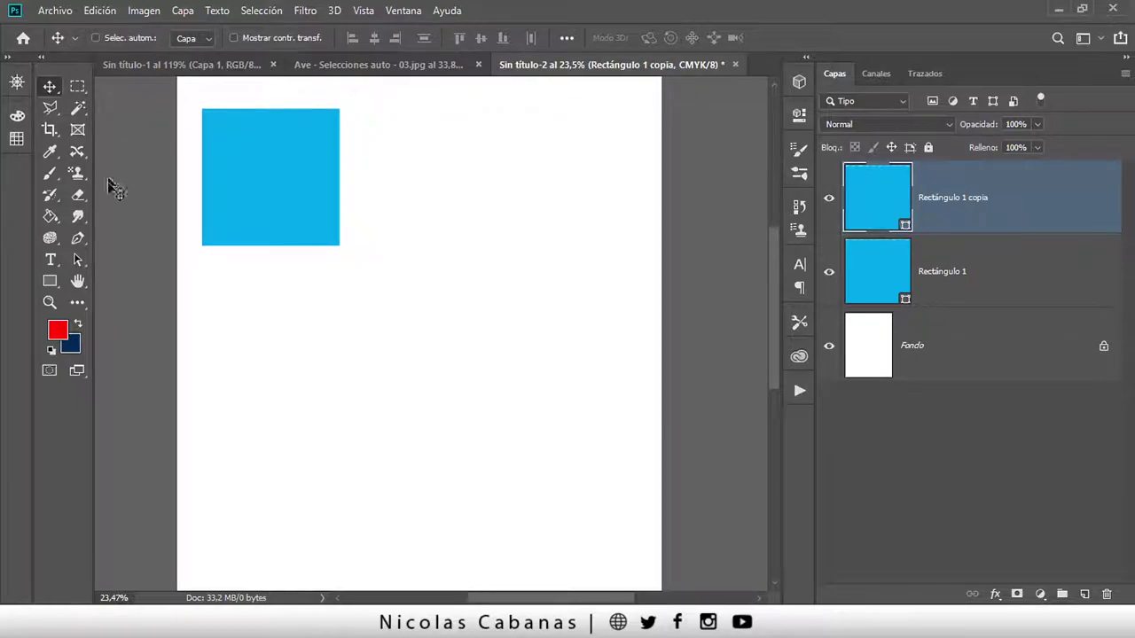
mouse_move(317, 171)
mouse_down()
mouse_move(453, 164)
mouse_move(429, 172)
mouse_move(469, 177)
mouse_up()
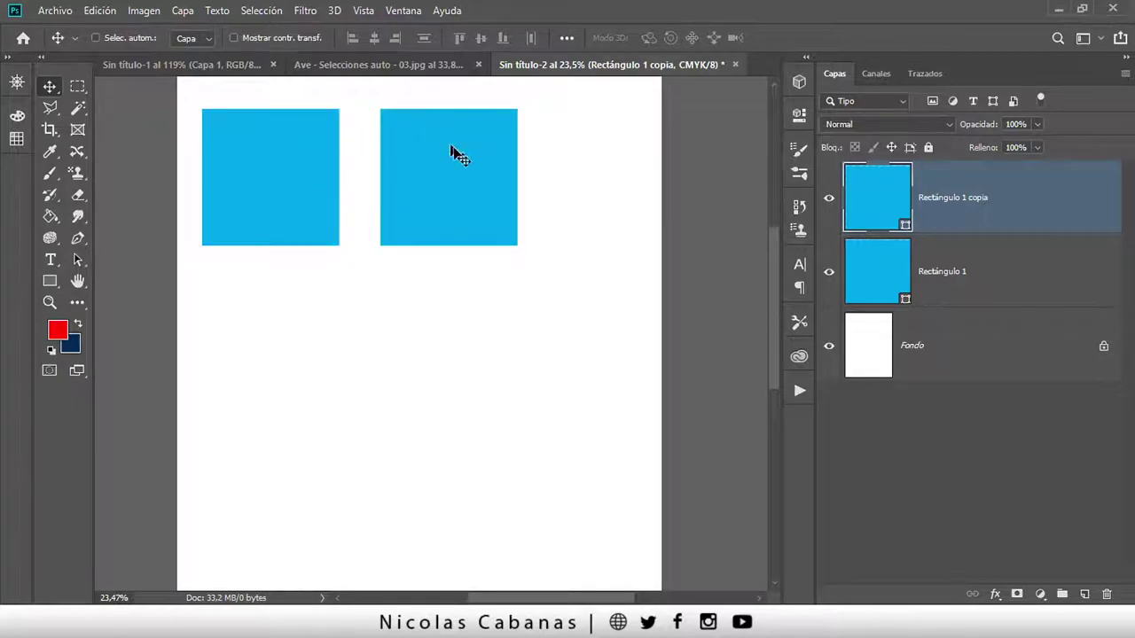
Change the copy's fill to 100% magenta (C 0, M 100)
click(49, 280)
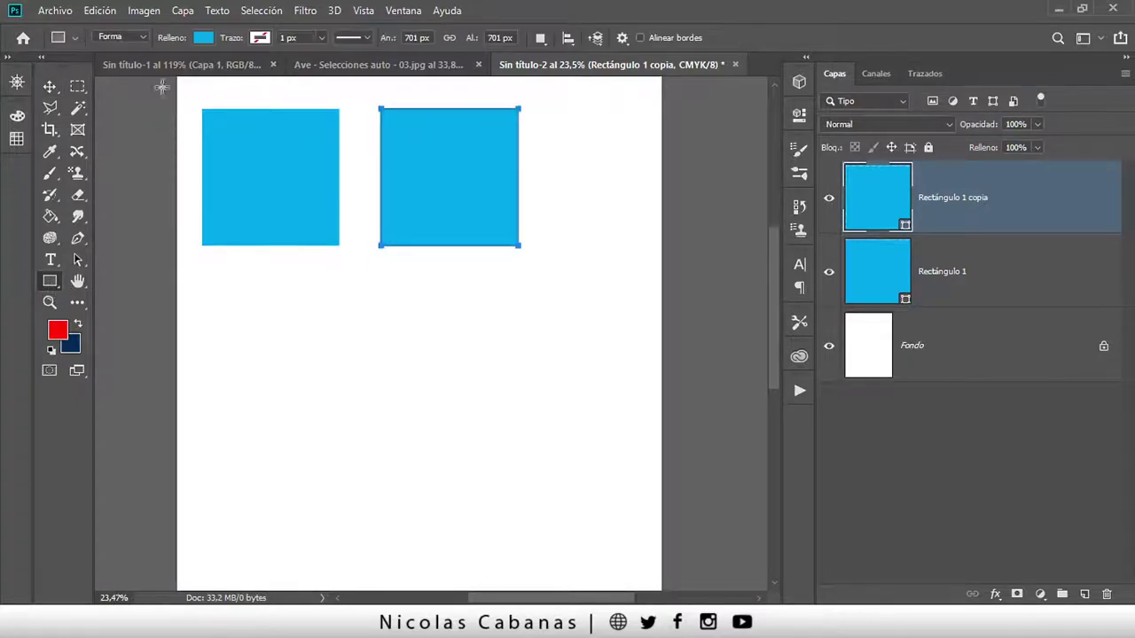
click(203, 36)
click(281, 70)
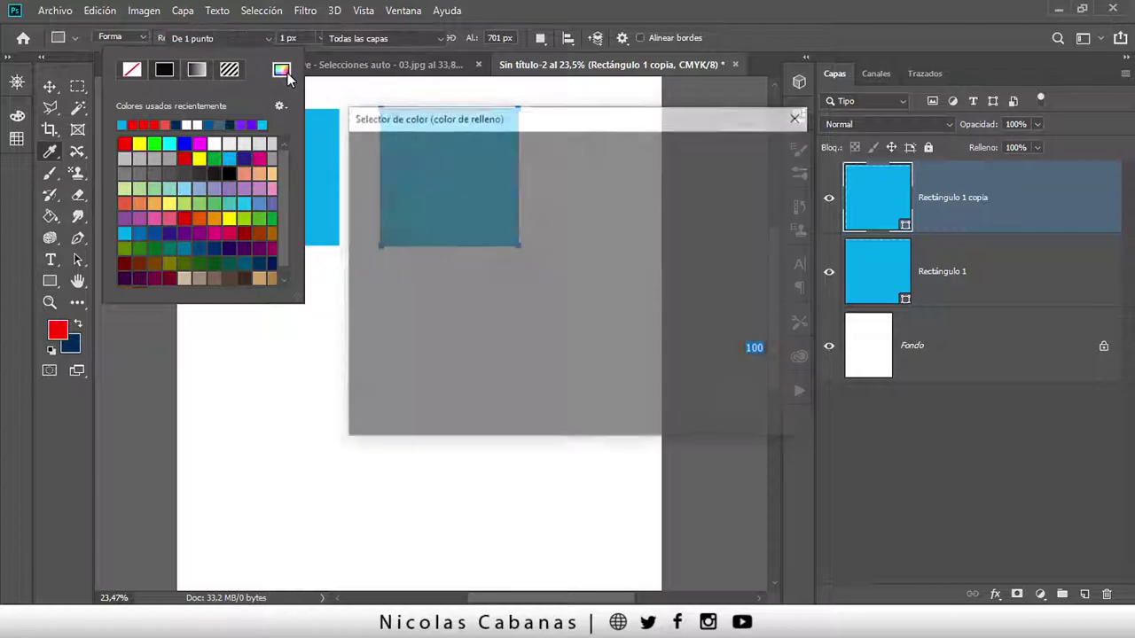
text(0)
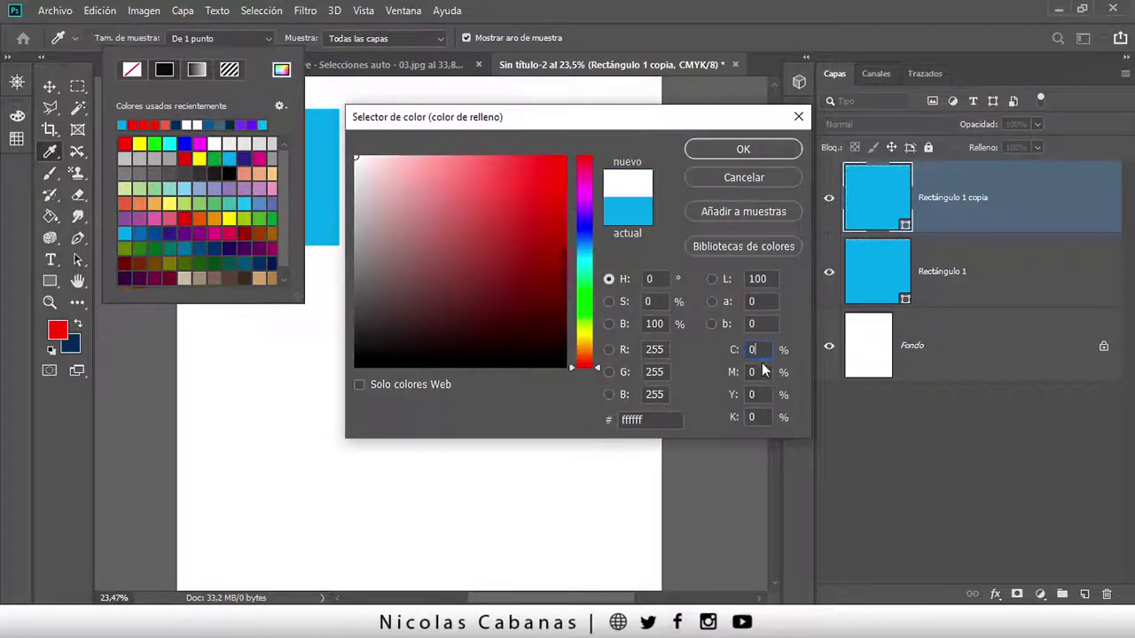
text(100)
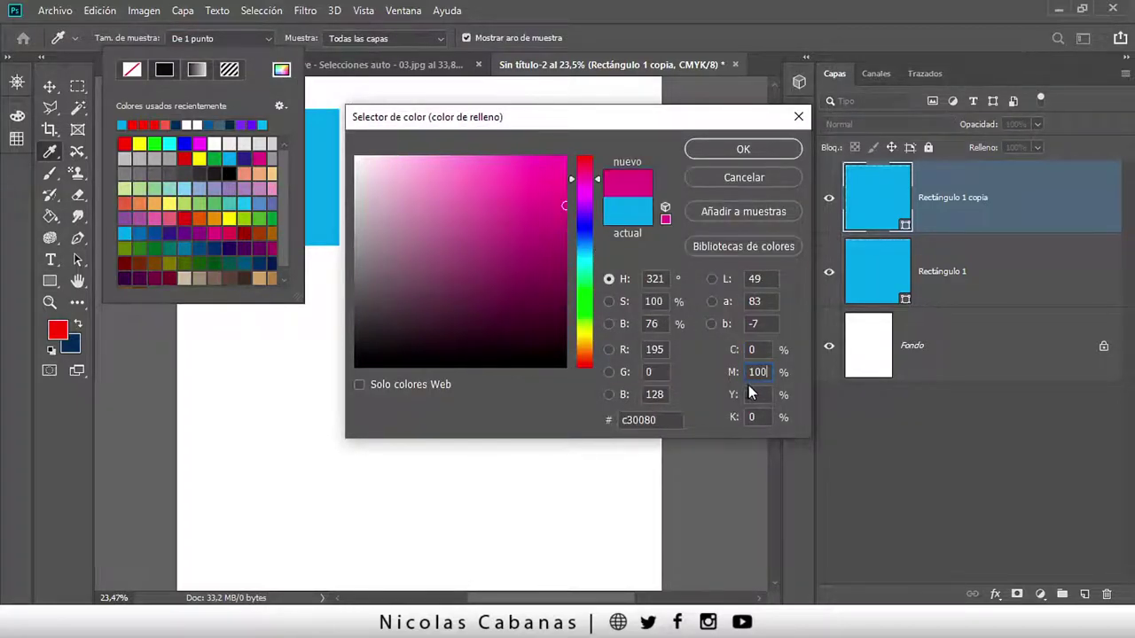
key(Tab)
click(737, 150)
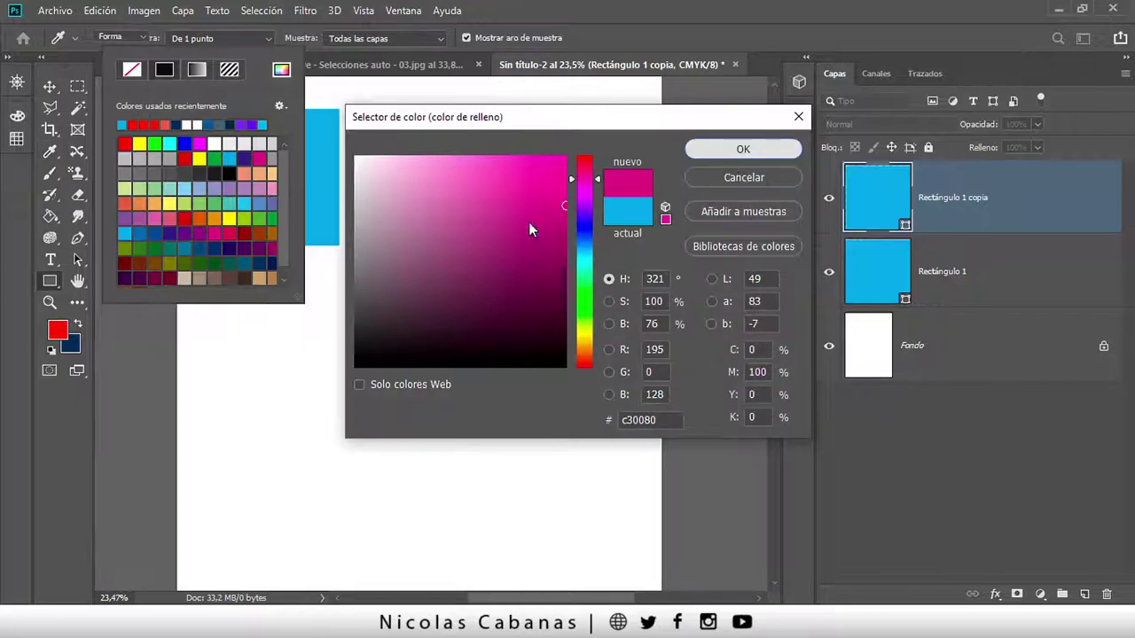
Duplicate the magenta square and place the copy below it
click(49, 86)
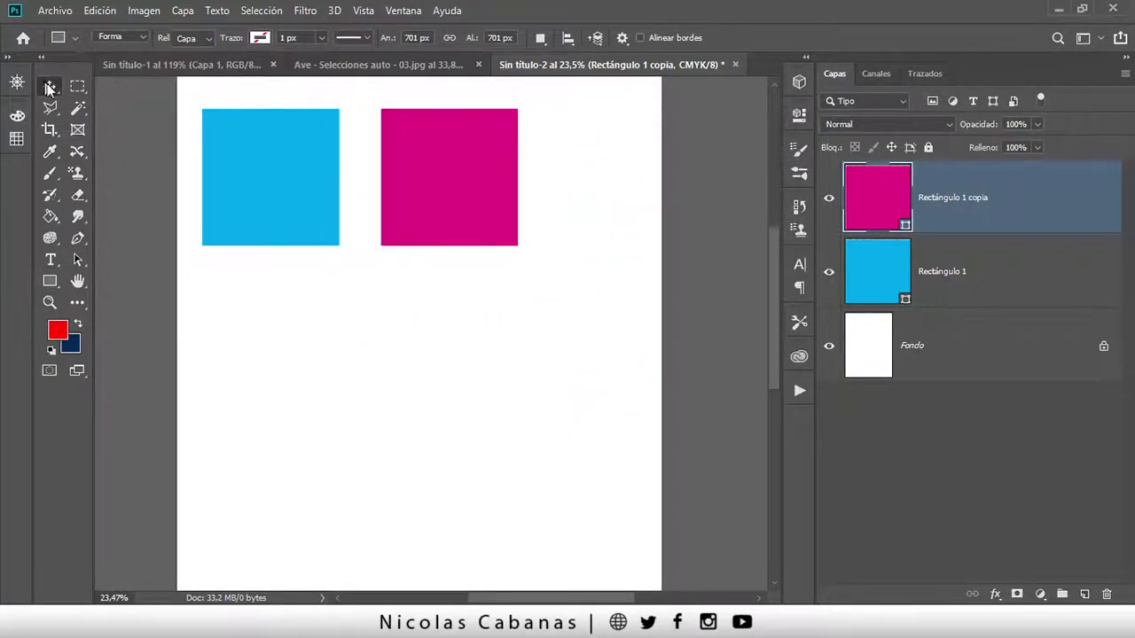
key(ctrl+j)
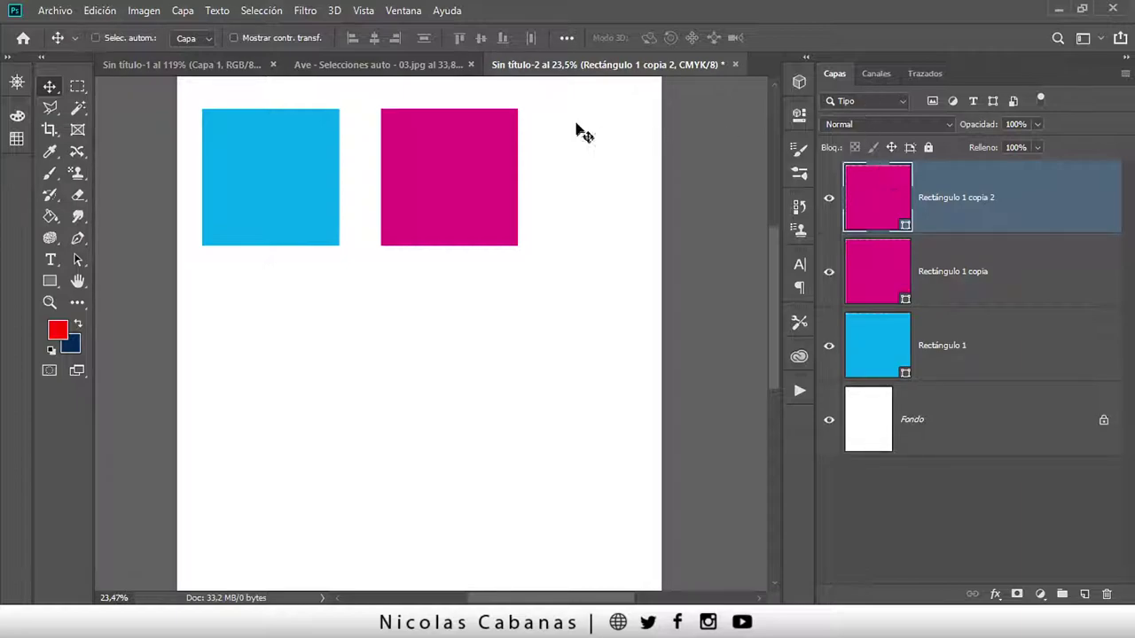
drag(494, 168, 482, 398)
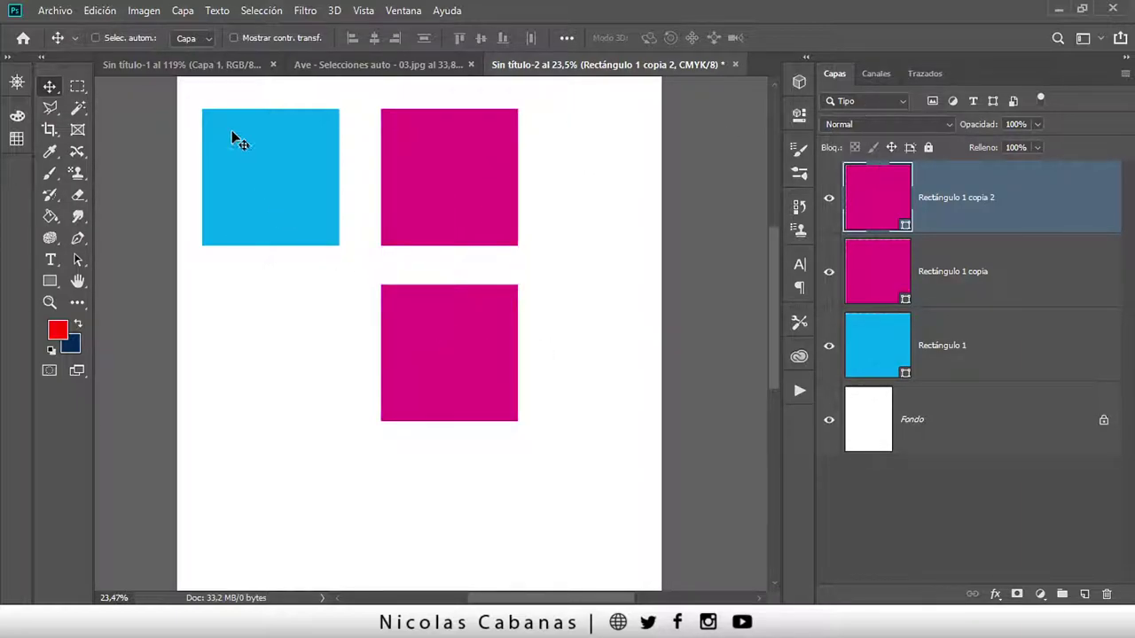
Change the new copy's fill to 100% yellow (M 0, Y 100)
click(124, 11)
click(124, 11)
key(u)
click(204, 39)
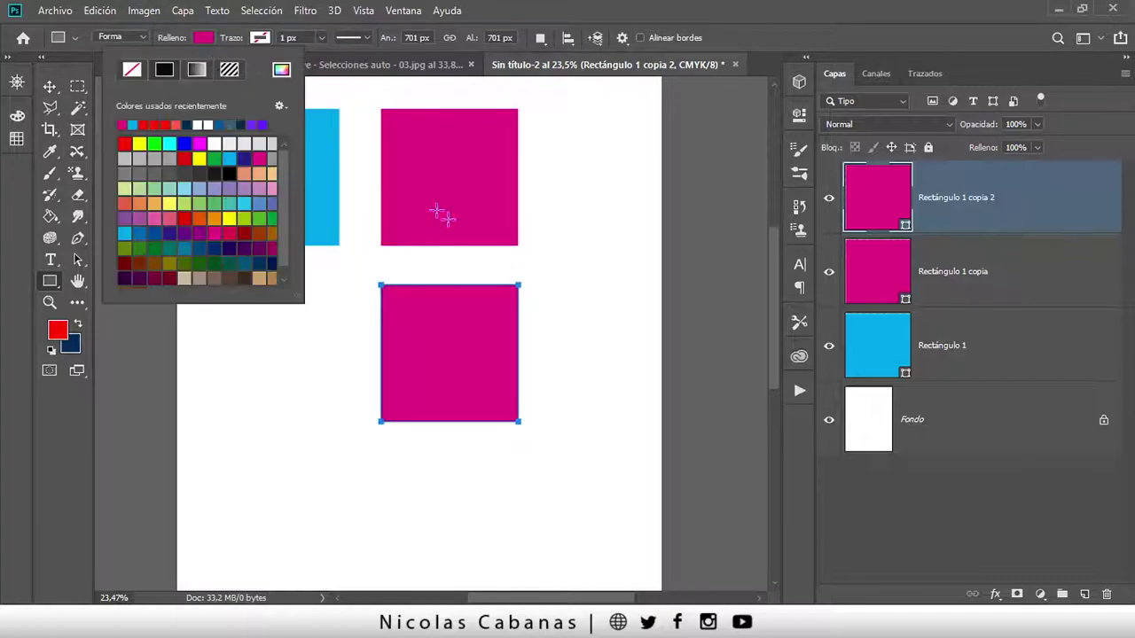
click(282, 71)
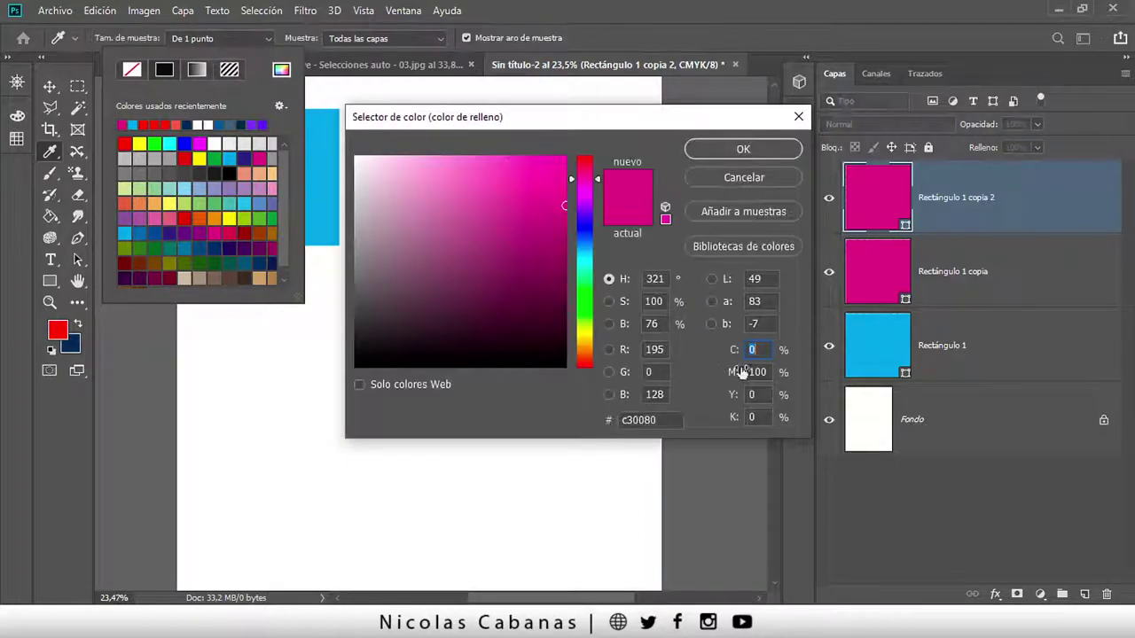
text(0)
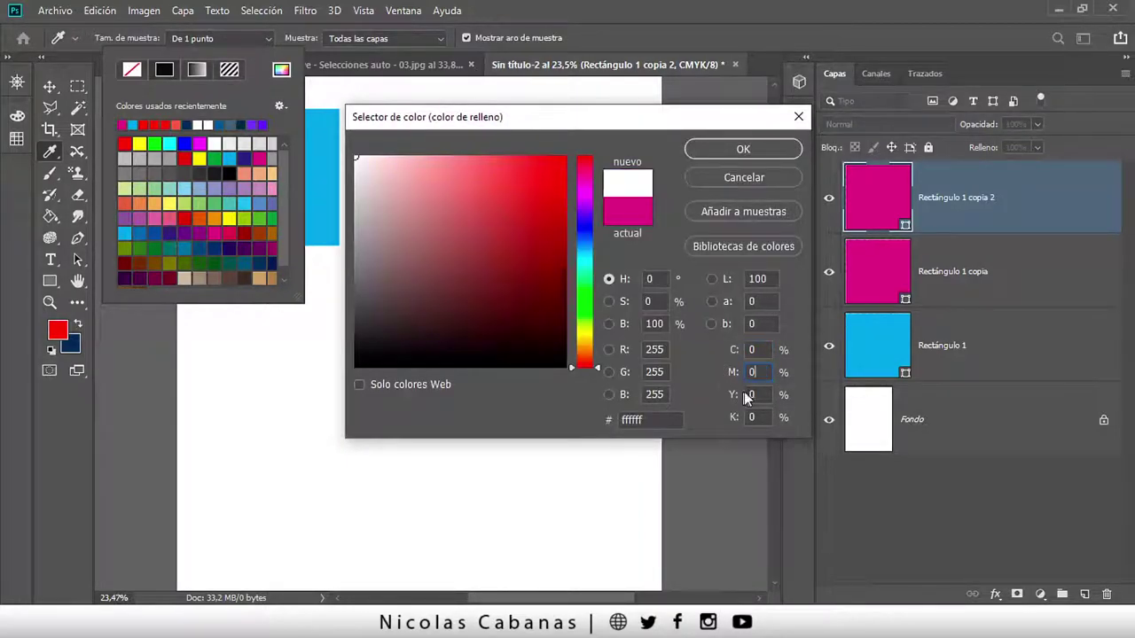
text(100)
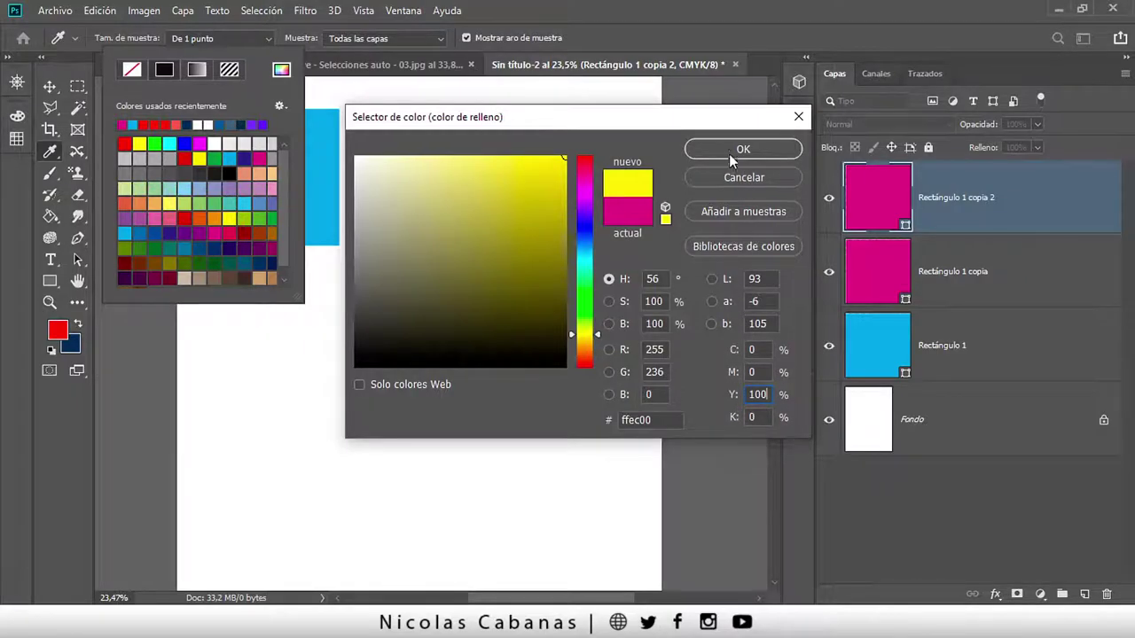
key(Escape)
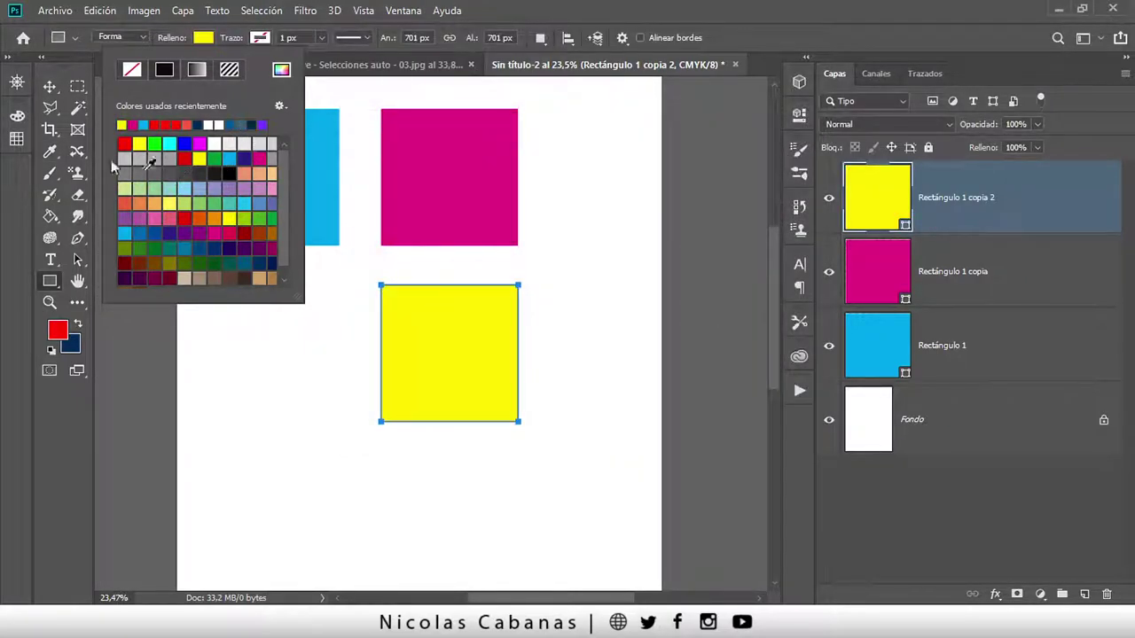
Place a copy of the yellow square to its left and fill it with black (Y 0, K 100)
key(v)
mouse_move(408, 321)
mouse_down()
mouse_move(245, 329)
mouse_move(225, 317)
mouse_up()
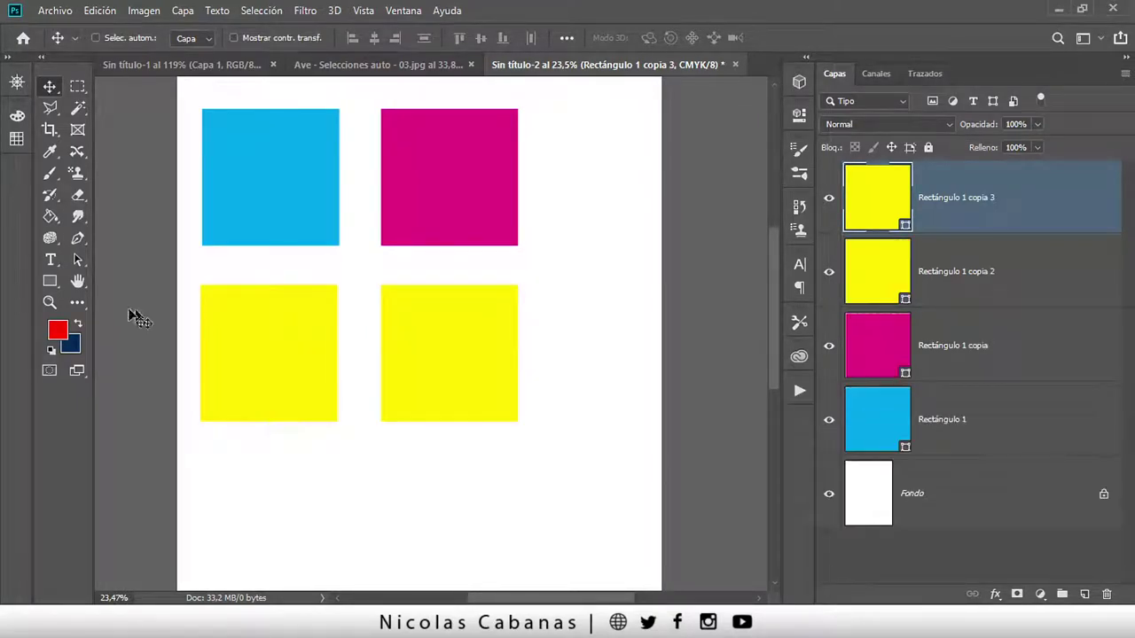
click(49, 281)
click(202, 38)
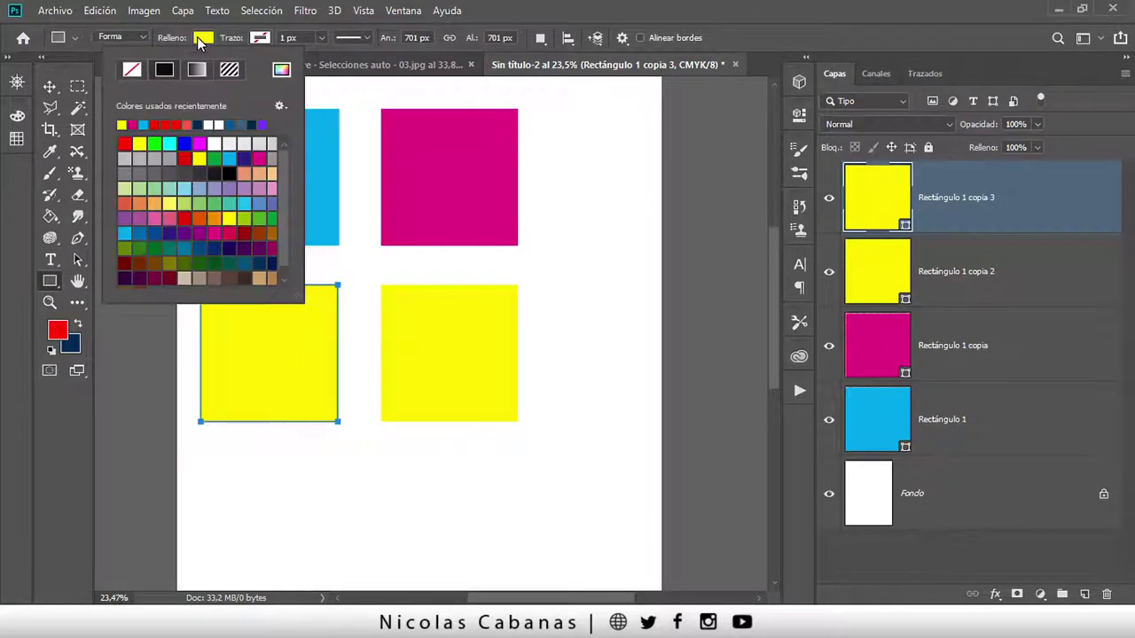
click(281, 69)
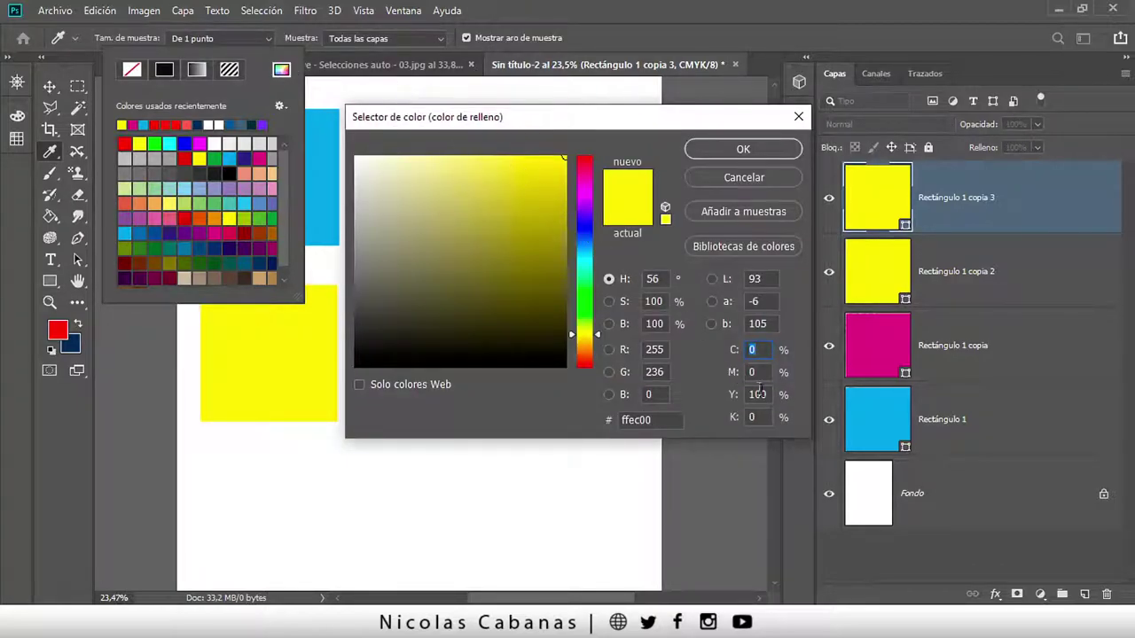
double_click(758, 393)
text(0)
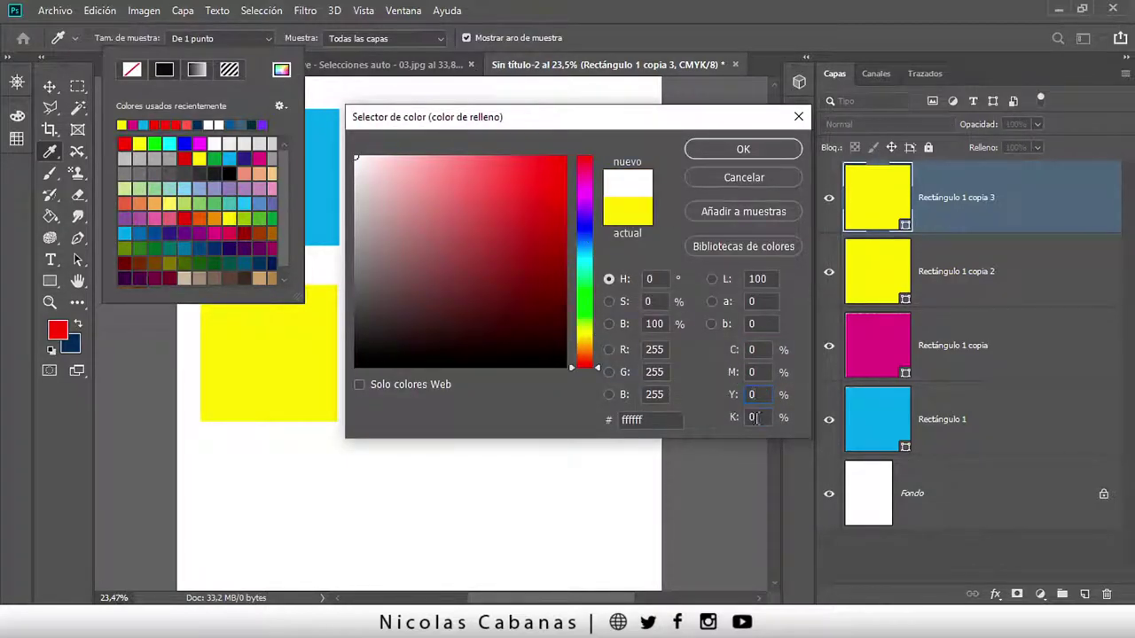
double_click(755, 416)
text(100)
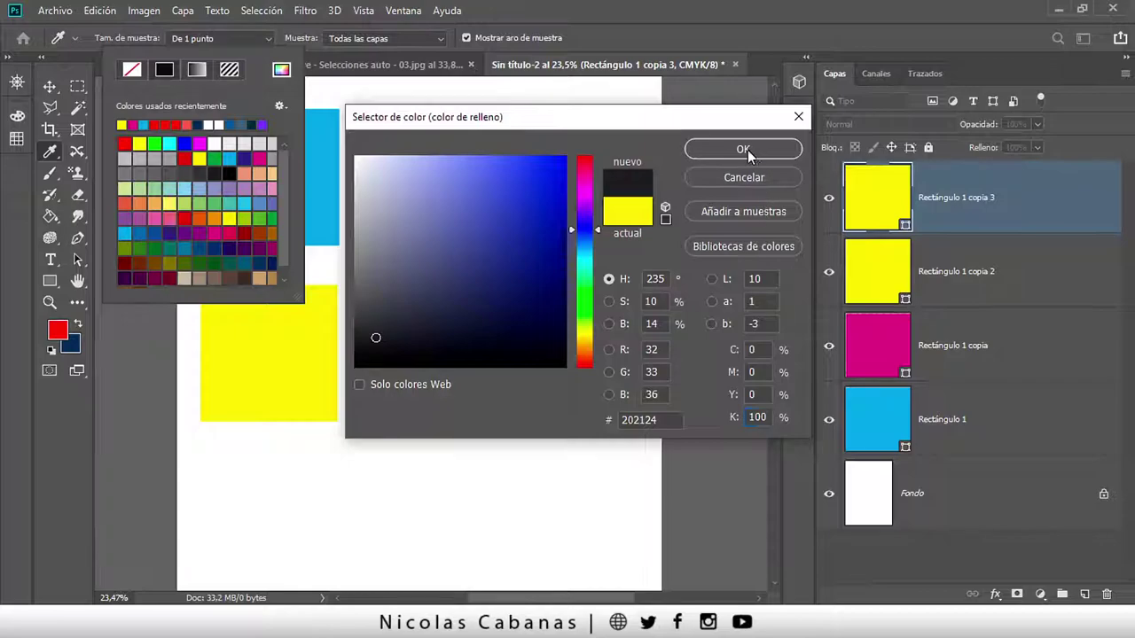
click(747, 150)
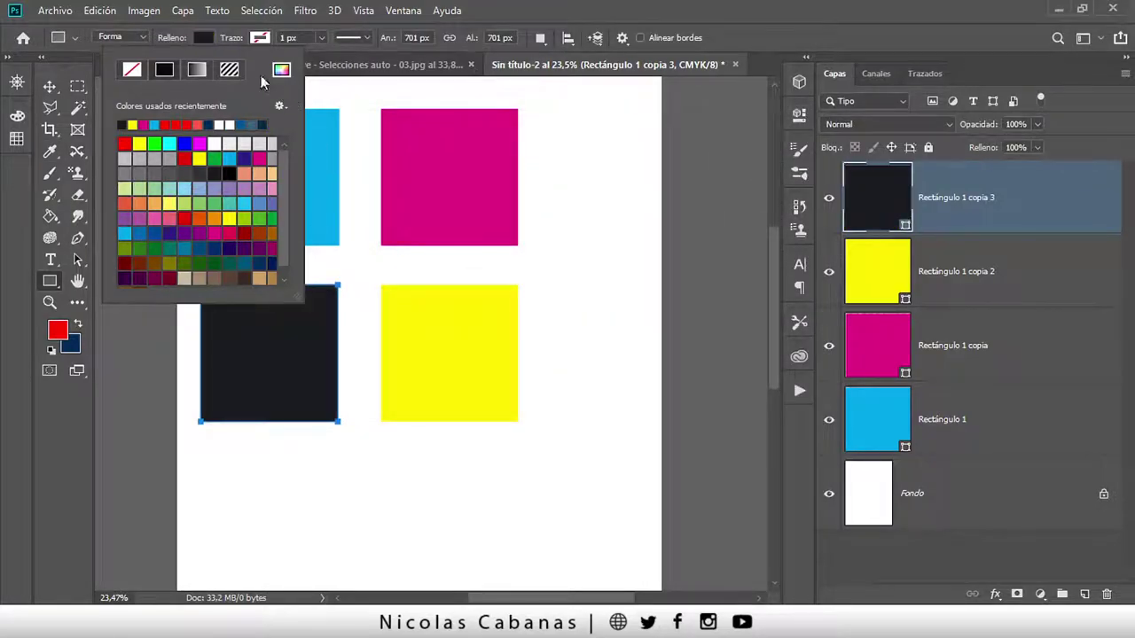
click(50, 86)
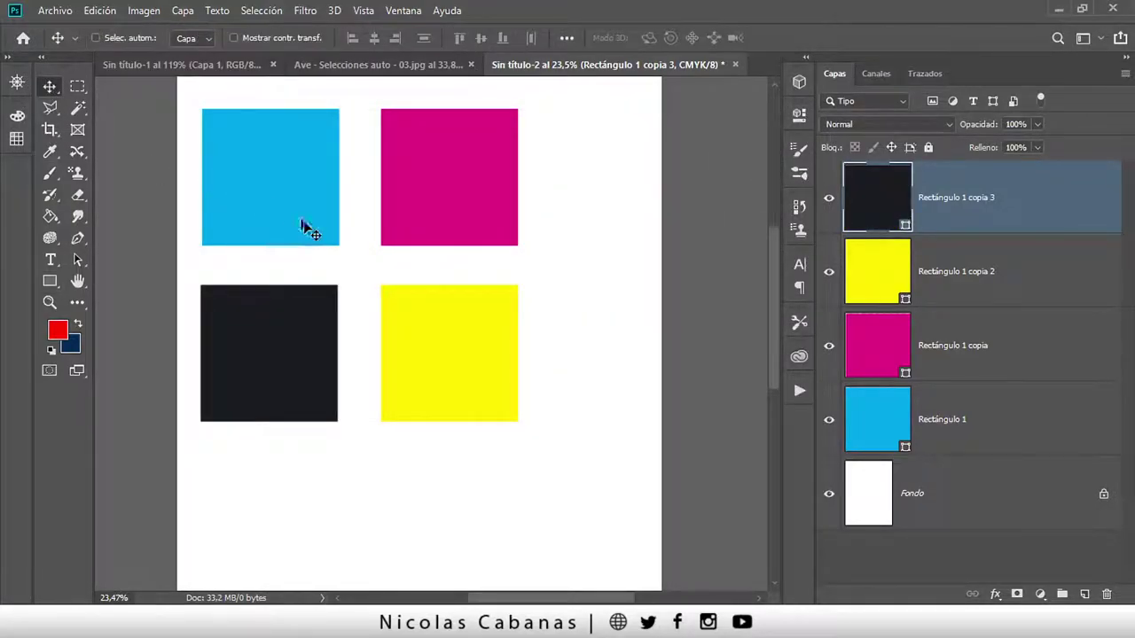
Select the Fondo layer and draw a 2242 × 217 px bar under the four squares
scroll(320, 248, down, 3)
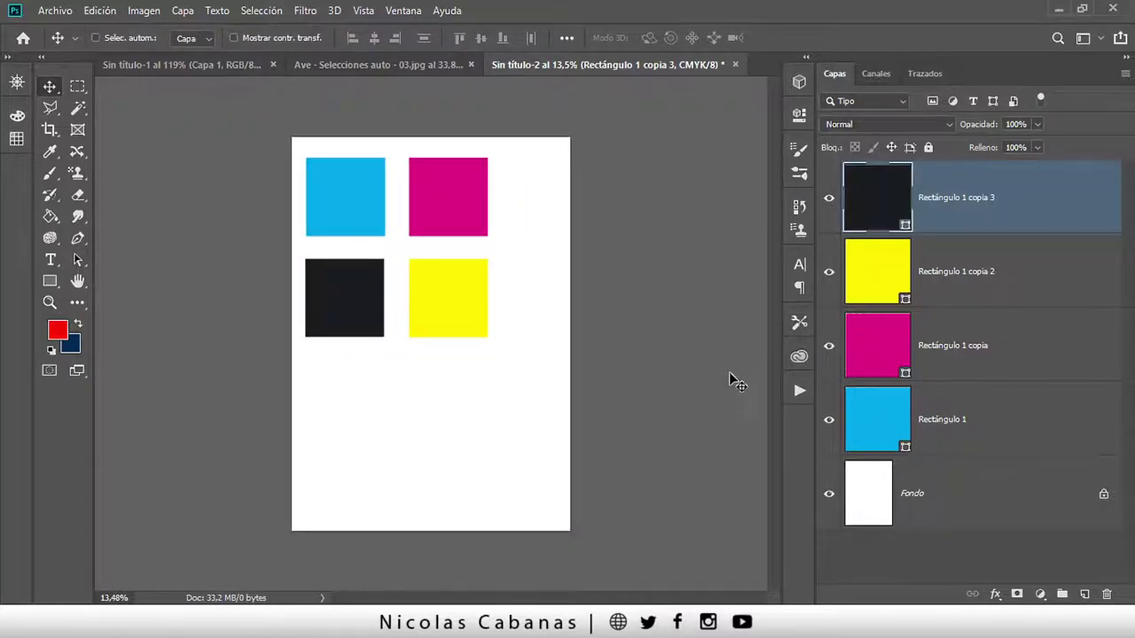
key(z)
click(437, 406)
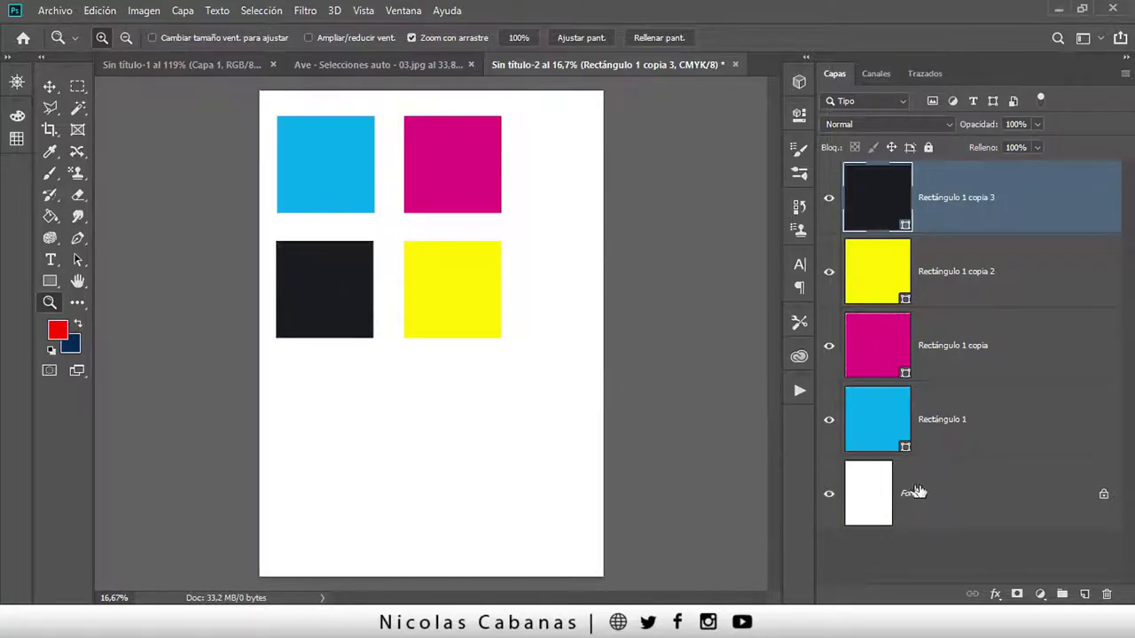
click(950, 500)
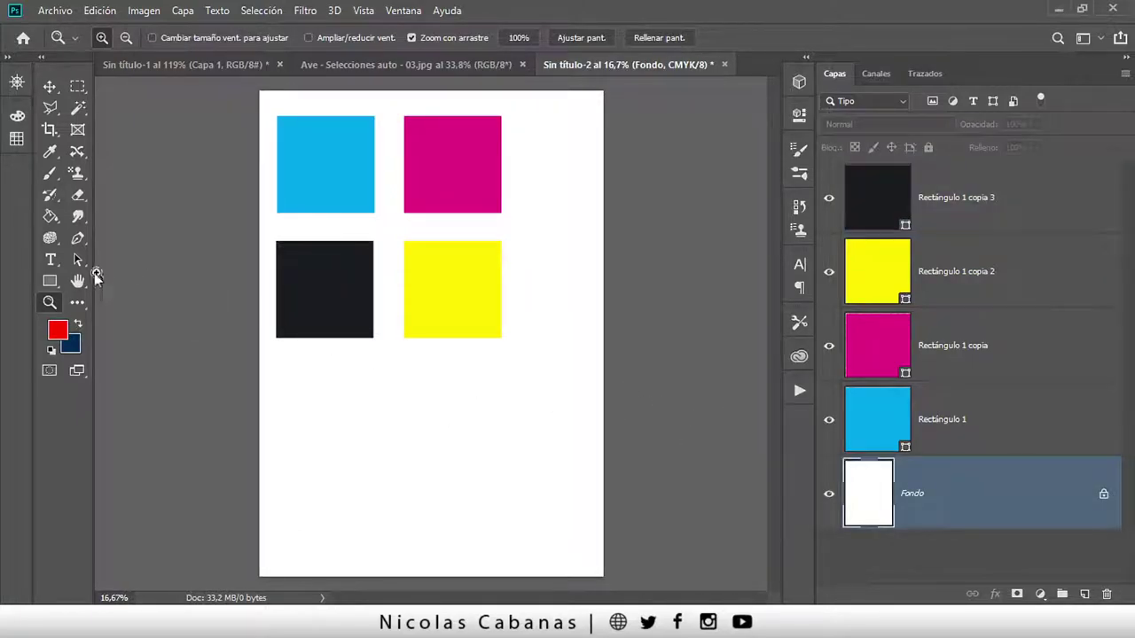
click(50, 282)
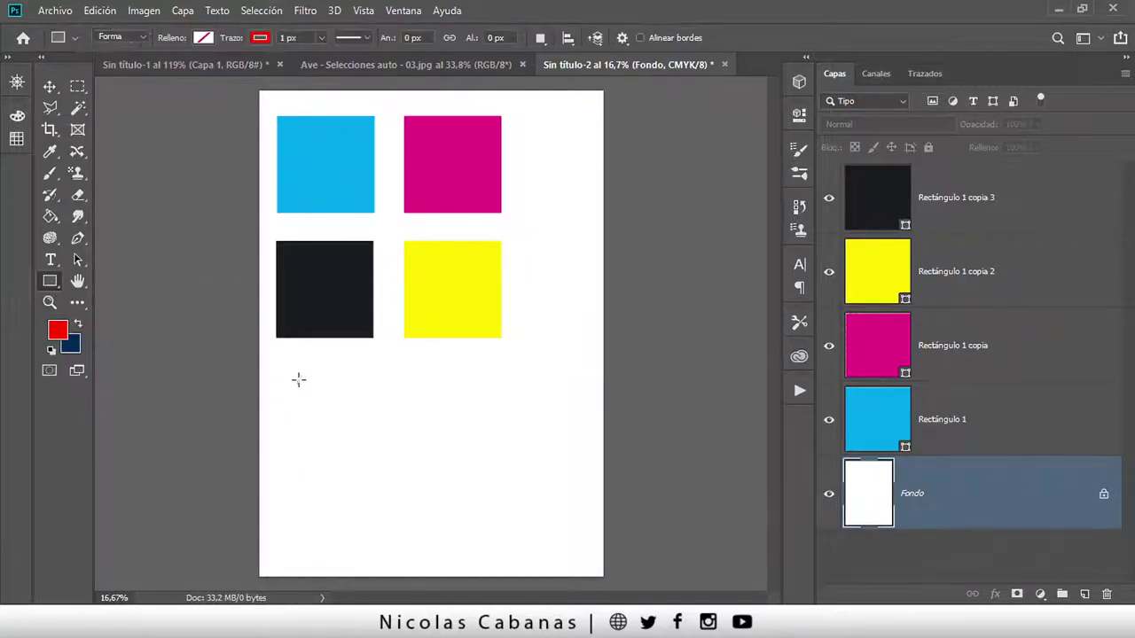
drag(276, 363, 585, 393)
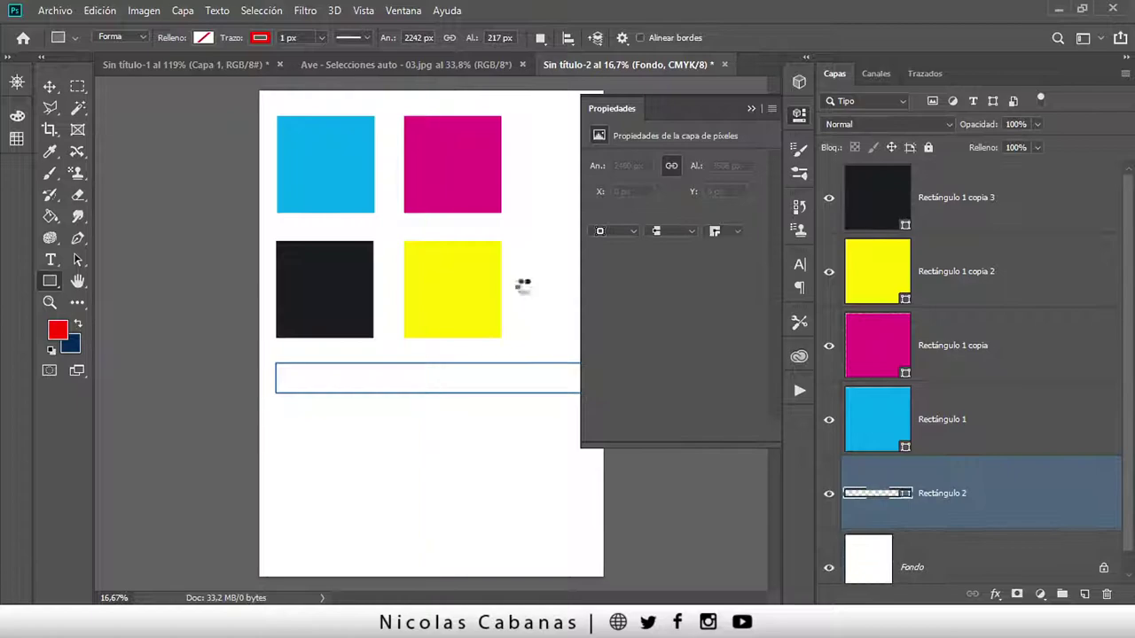
Give the Rectángulo 2 bar a solid black fill (C 95, M 83, Y 82, K 90)
click(598, 214)
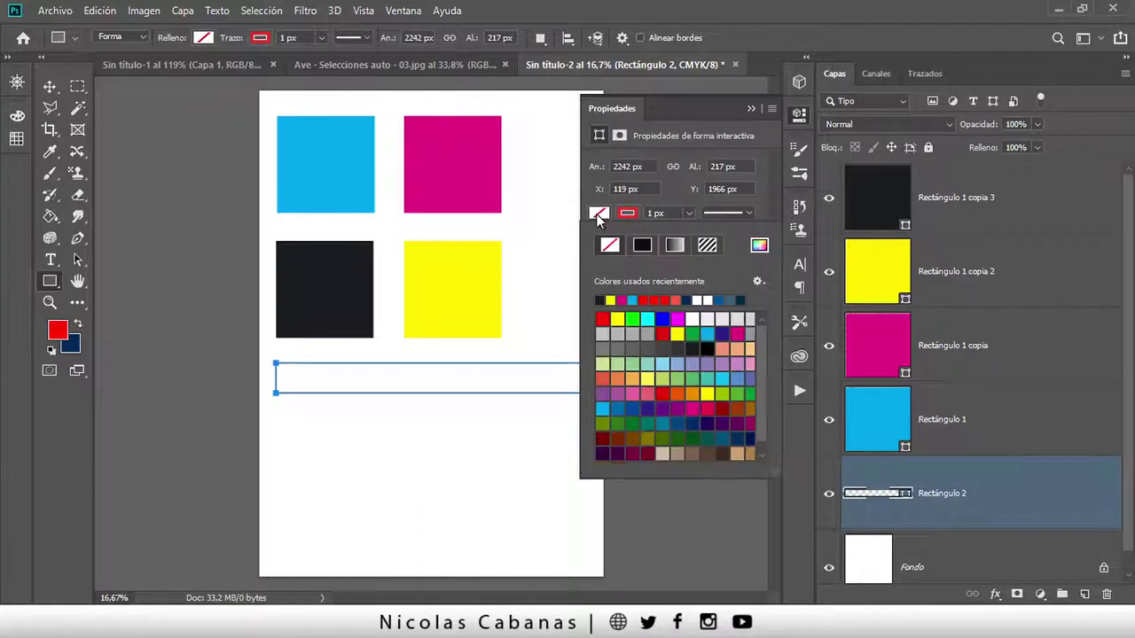
click(675, 245)
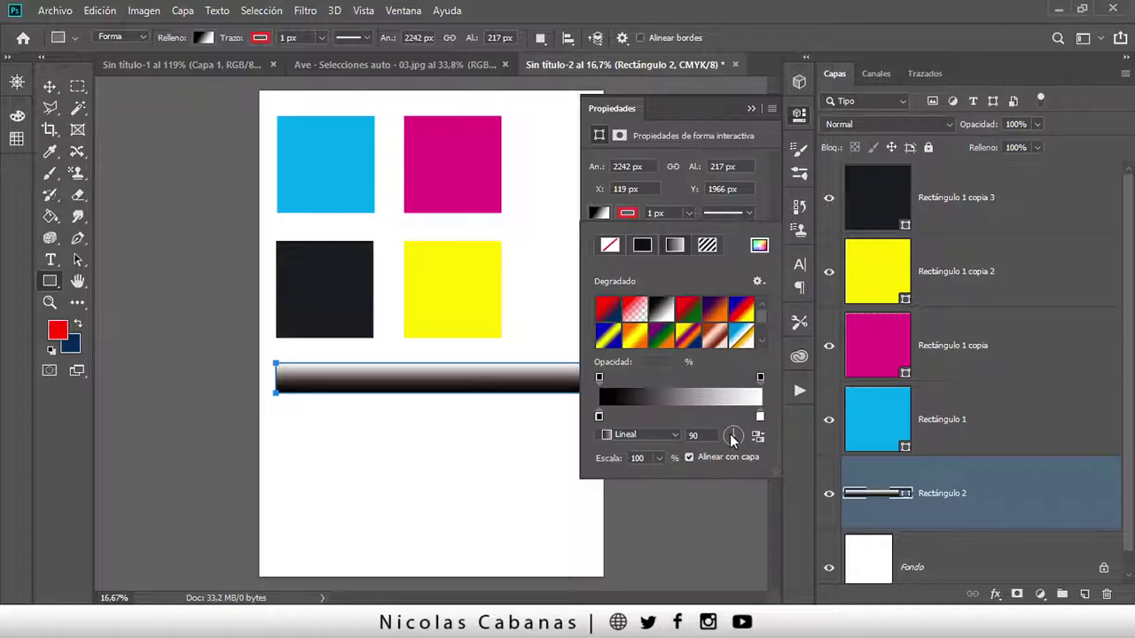
text(0)
key(Return)
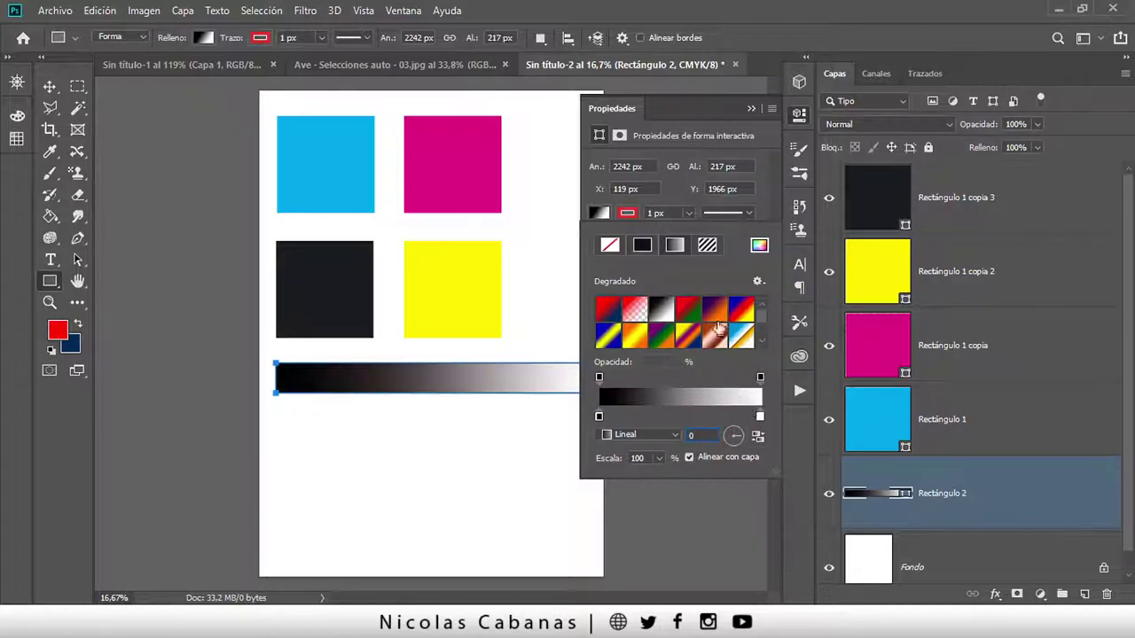
click(759, 249)
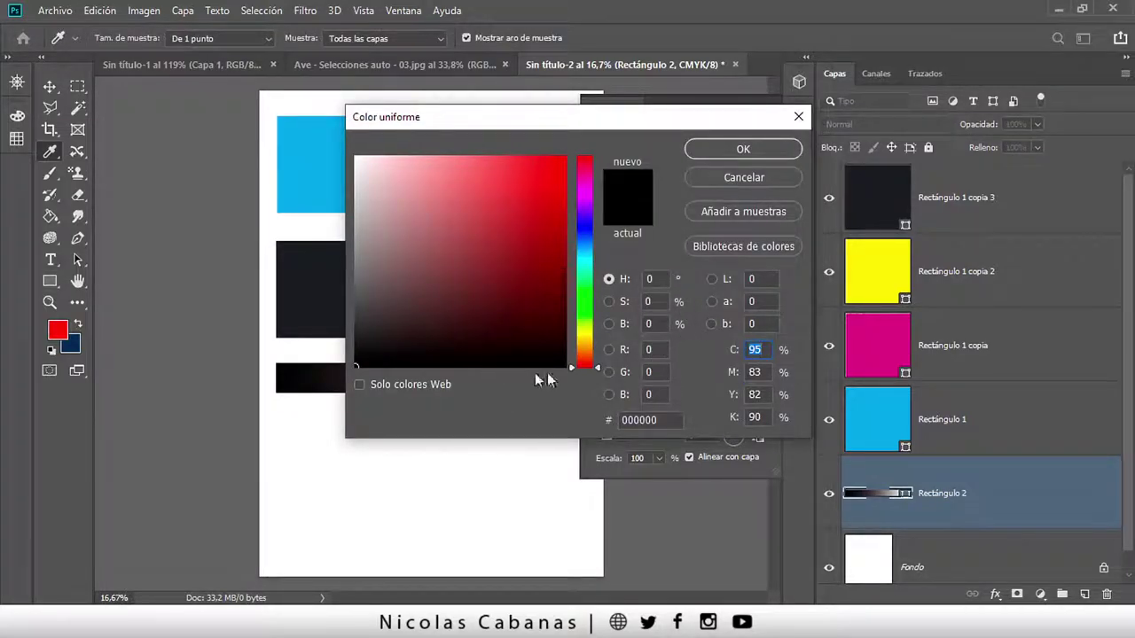
click(738, 151)
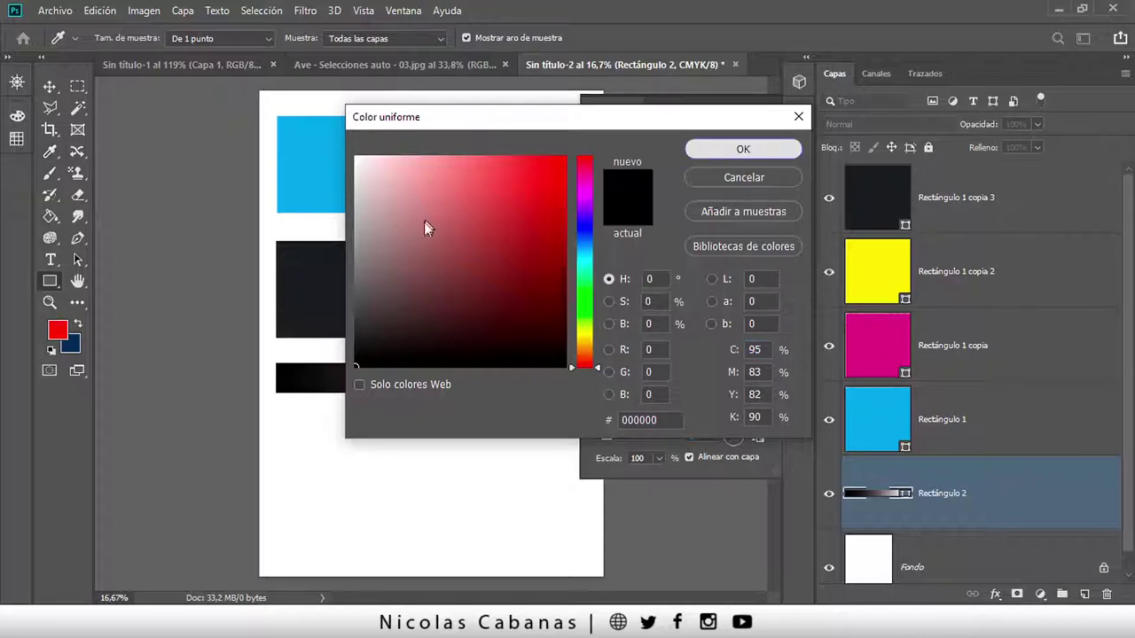
click(642, 245)
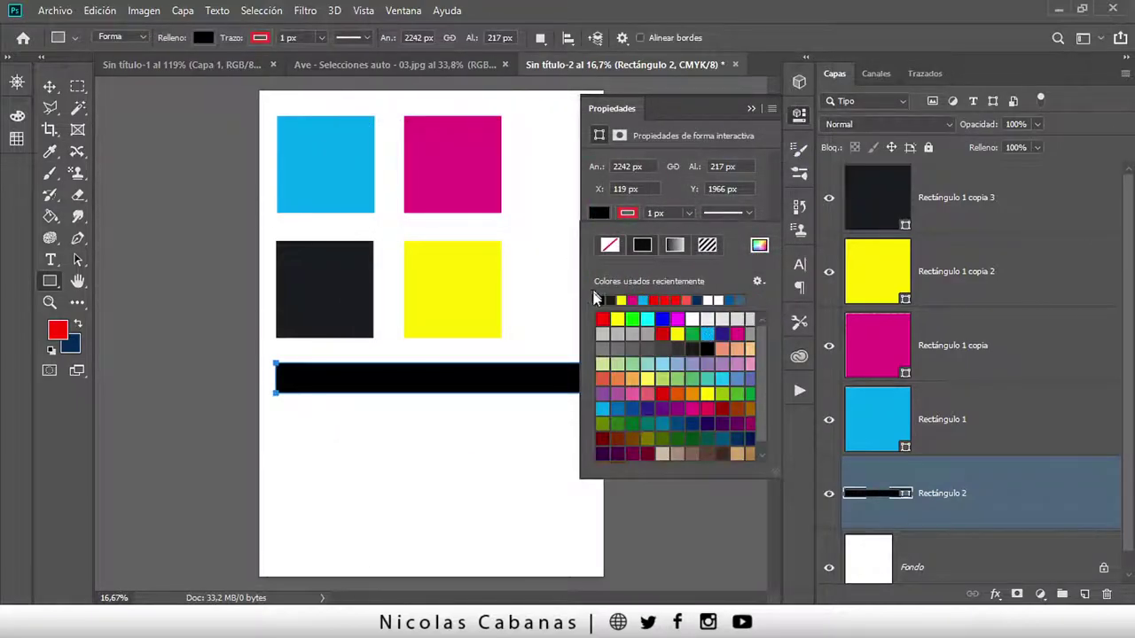
click(771, 193)
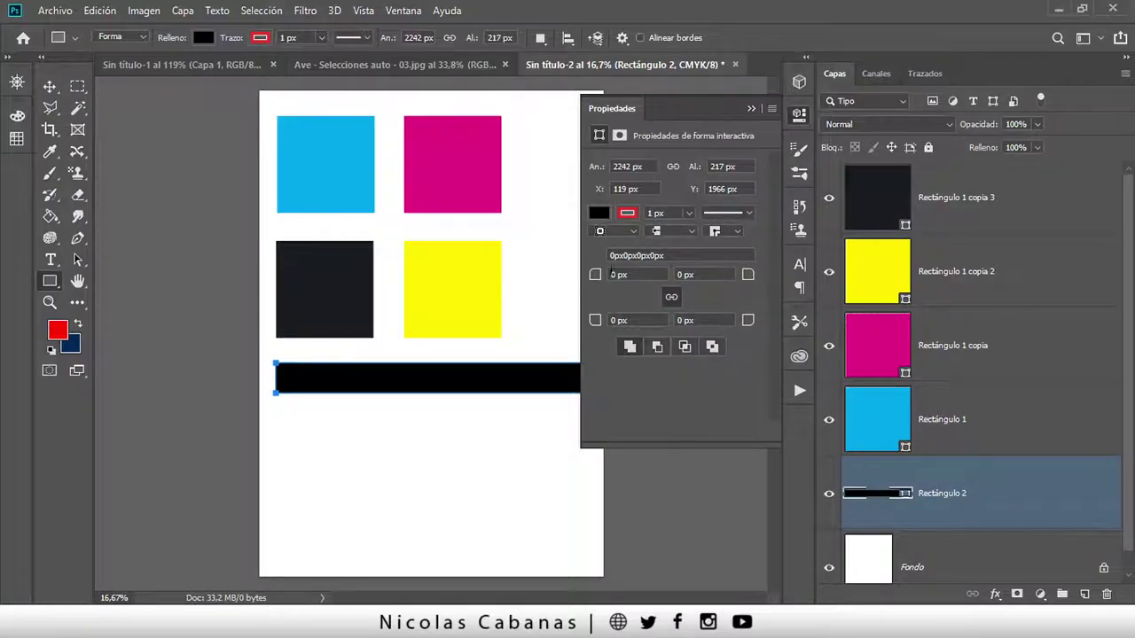
Give the bar a gradient fill whose left stop is C0 M0 Y0 K100 black
click(206, 37)
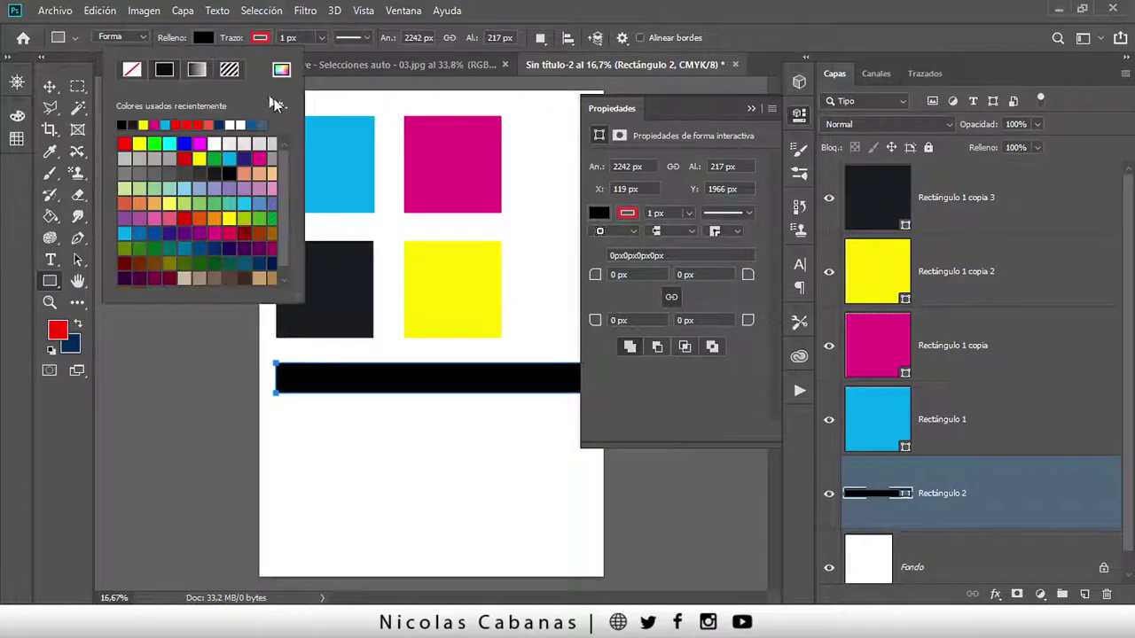
click(196, 69)
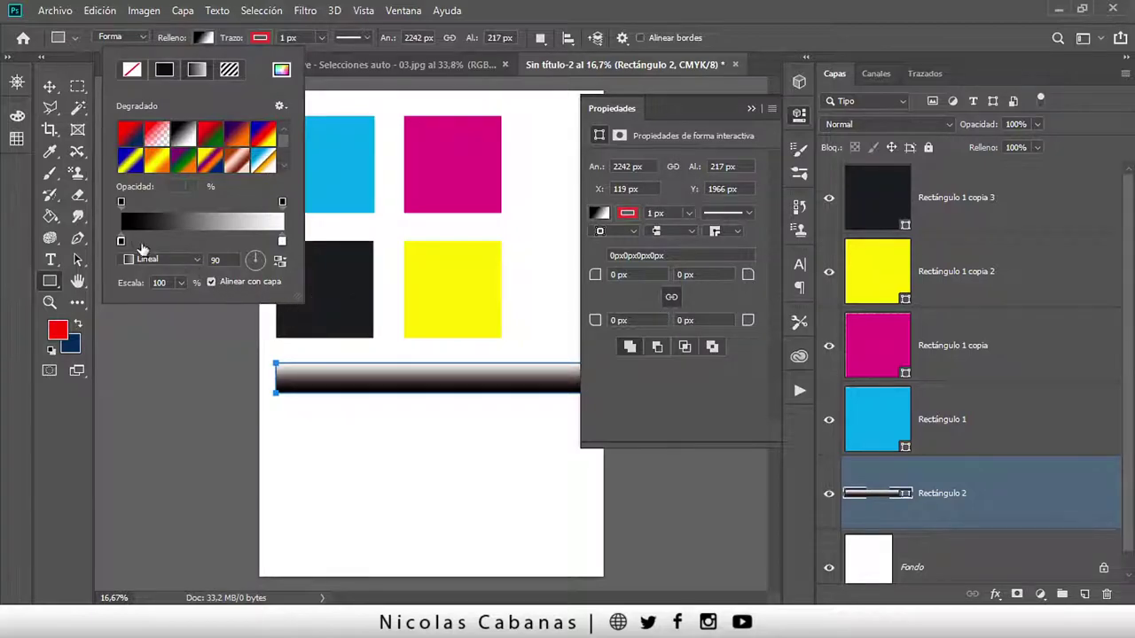
click(120, 240)
double_click(122, 241)
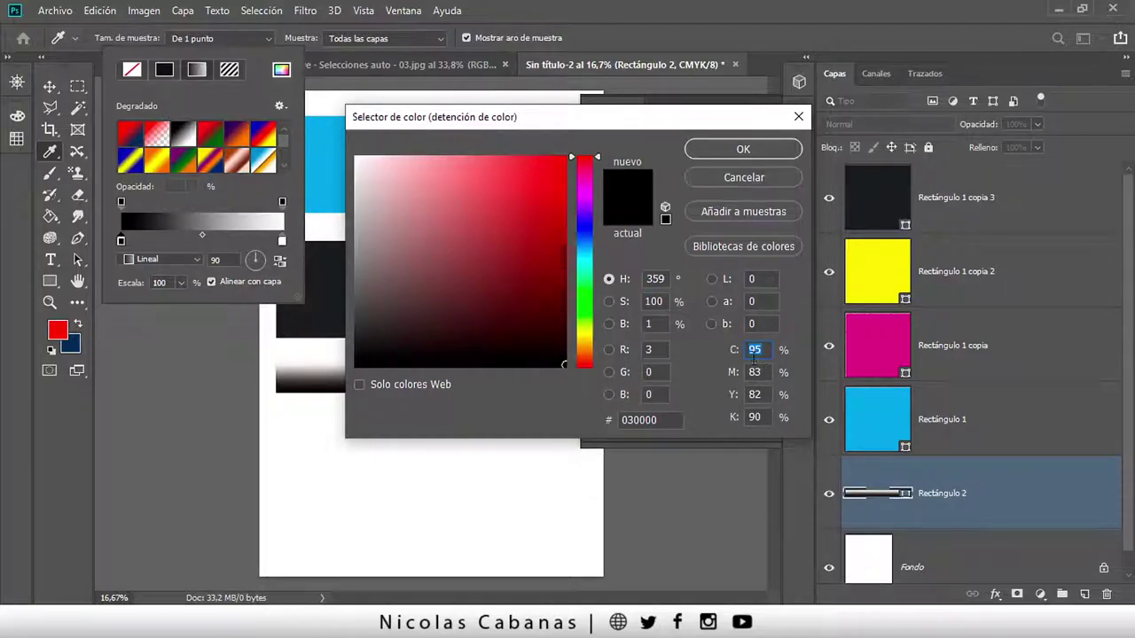
text(0)
key(Tab)
text(0)
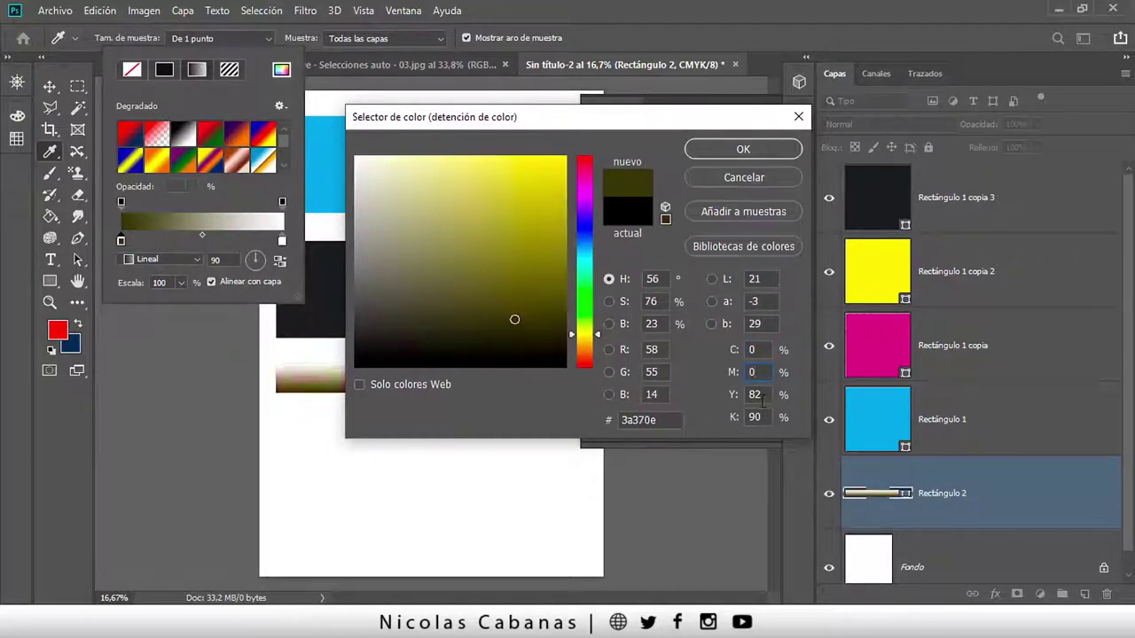
key(Tab)
text(0)
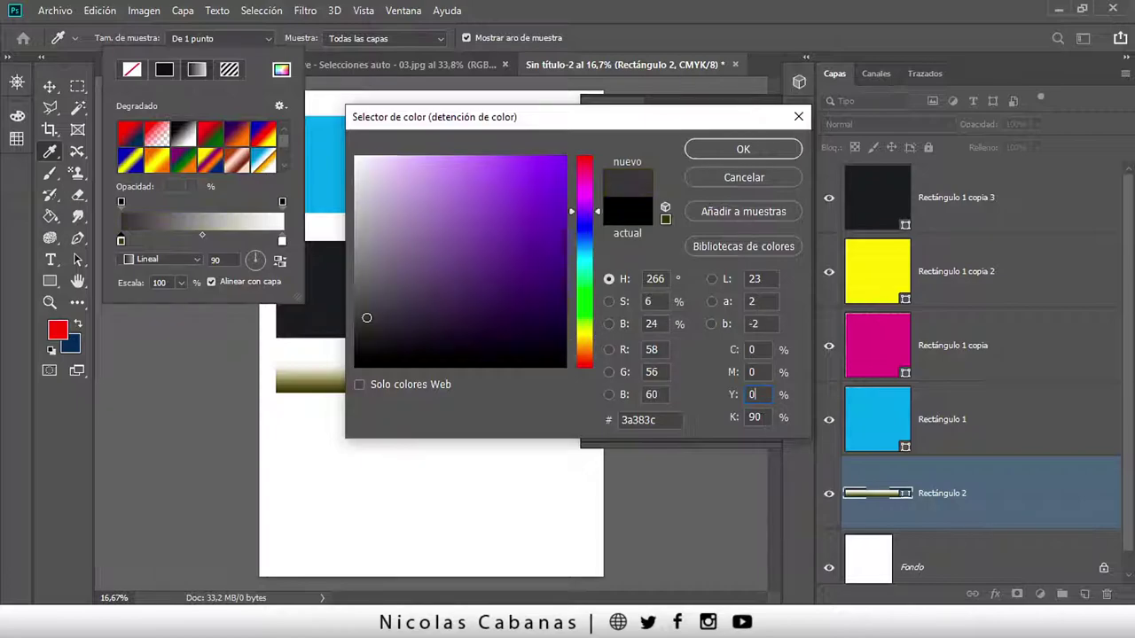
key(Tab)
text(100)
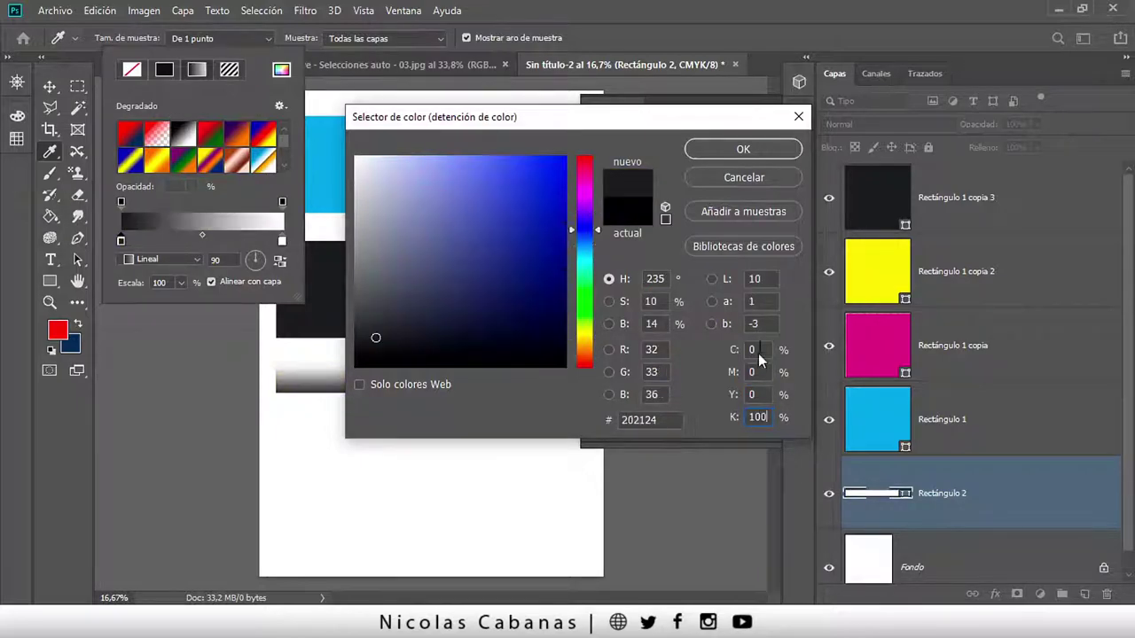
click(736, 149)
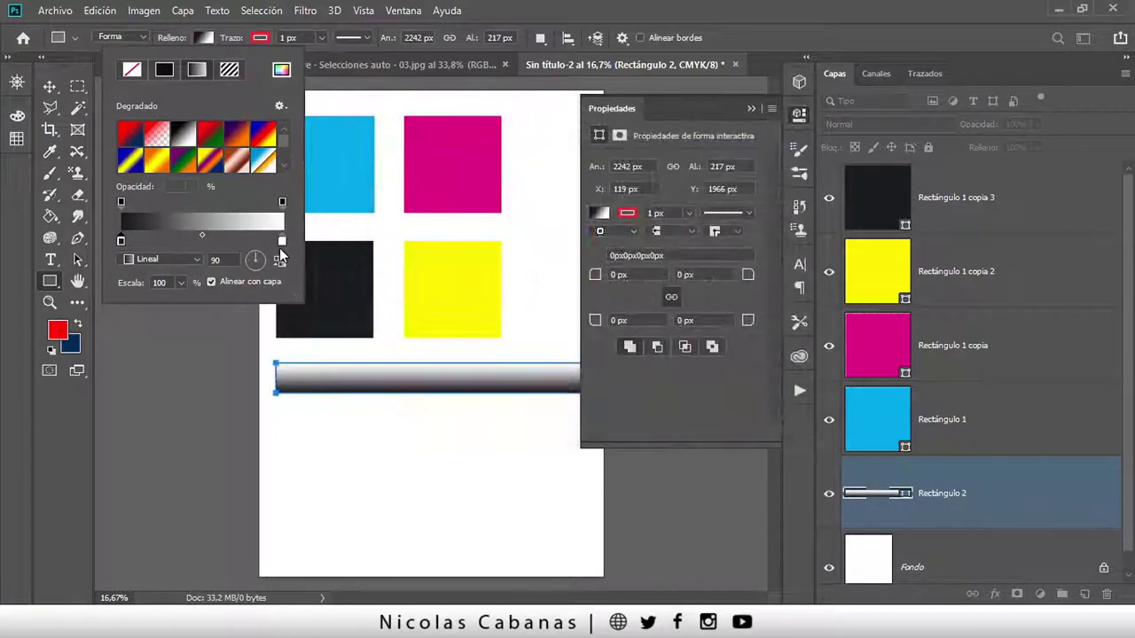
Keep the gradient's right stop white and set the gradient angle to 0°
click(282, 241)
double_click(282, 241)
double_click(751, 350)
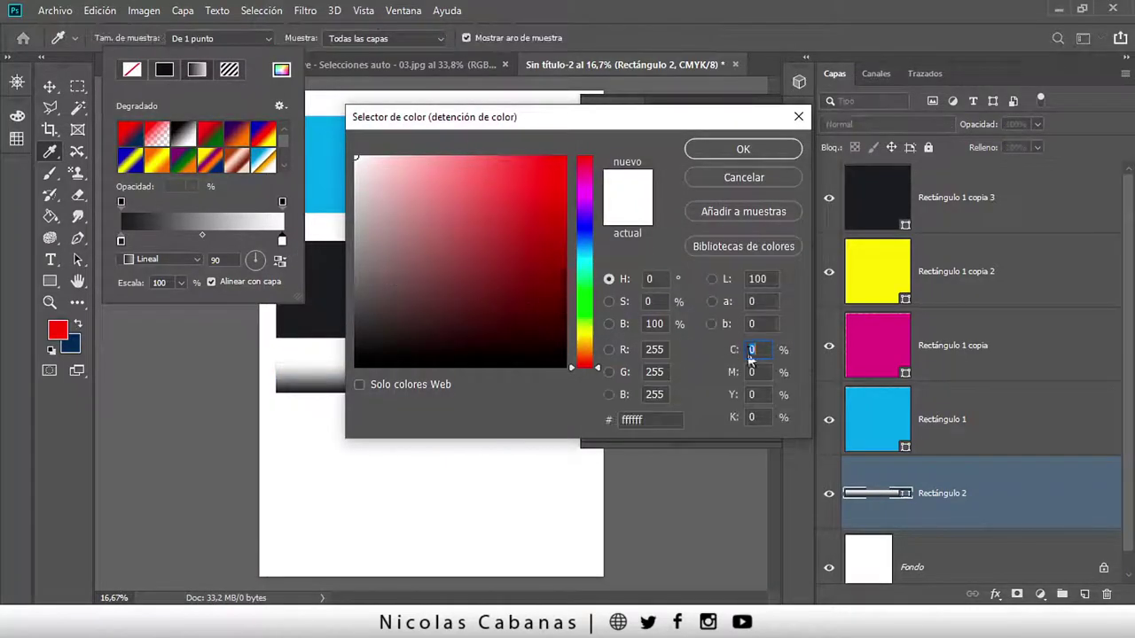
click(718, 150)
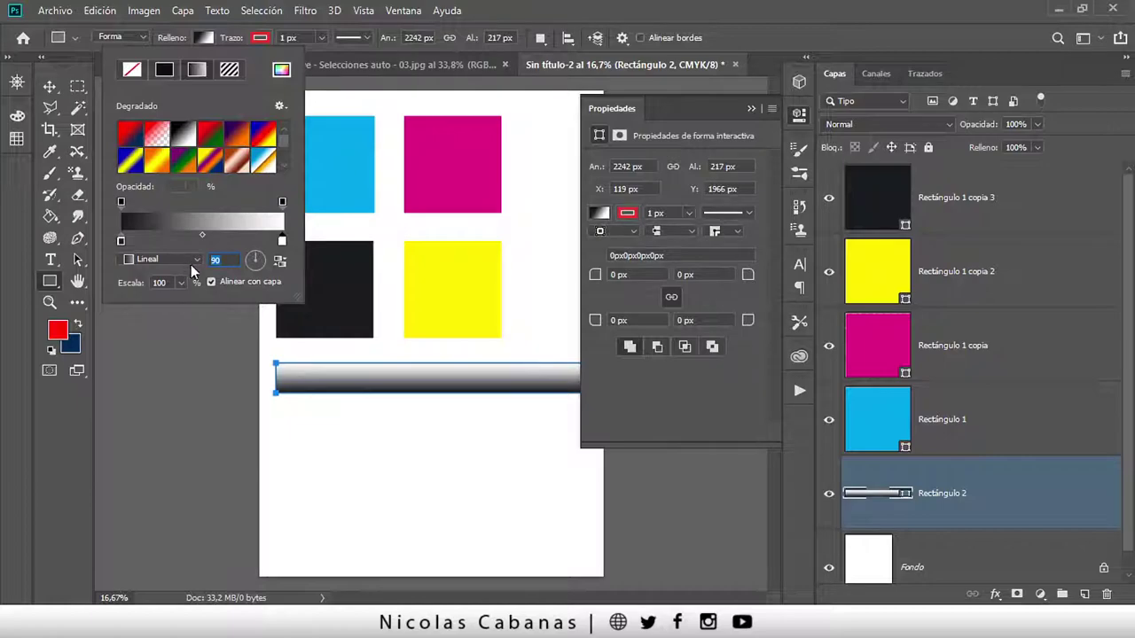
text(0)
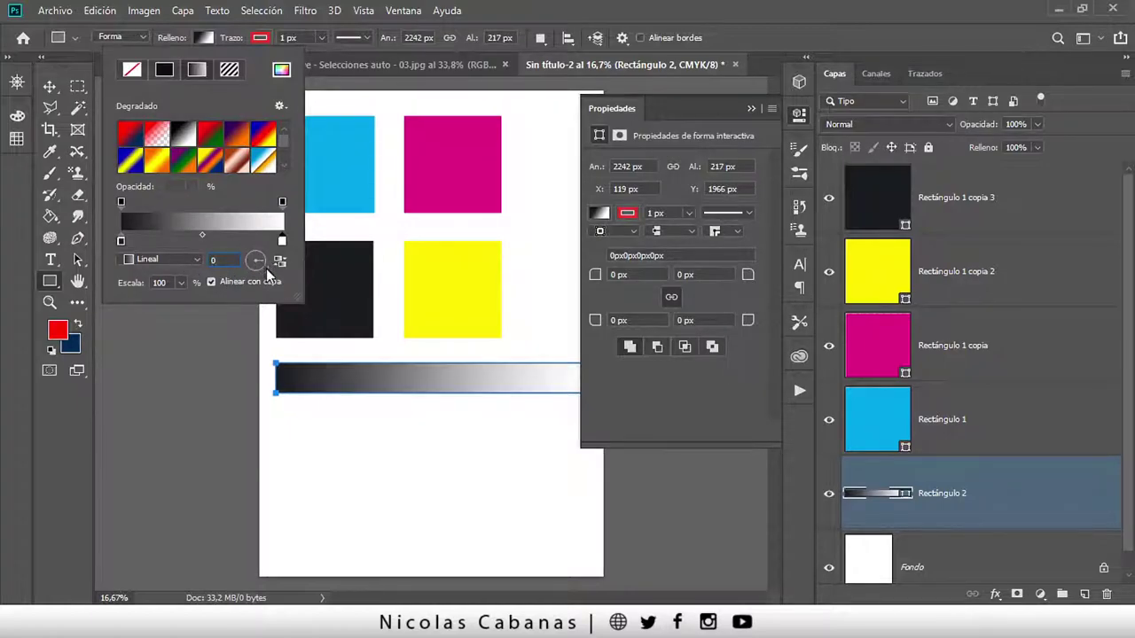
key(Return)
click(750, 108)
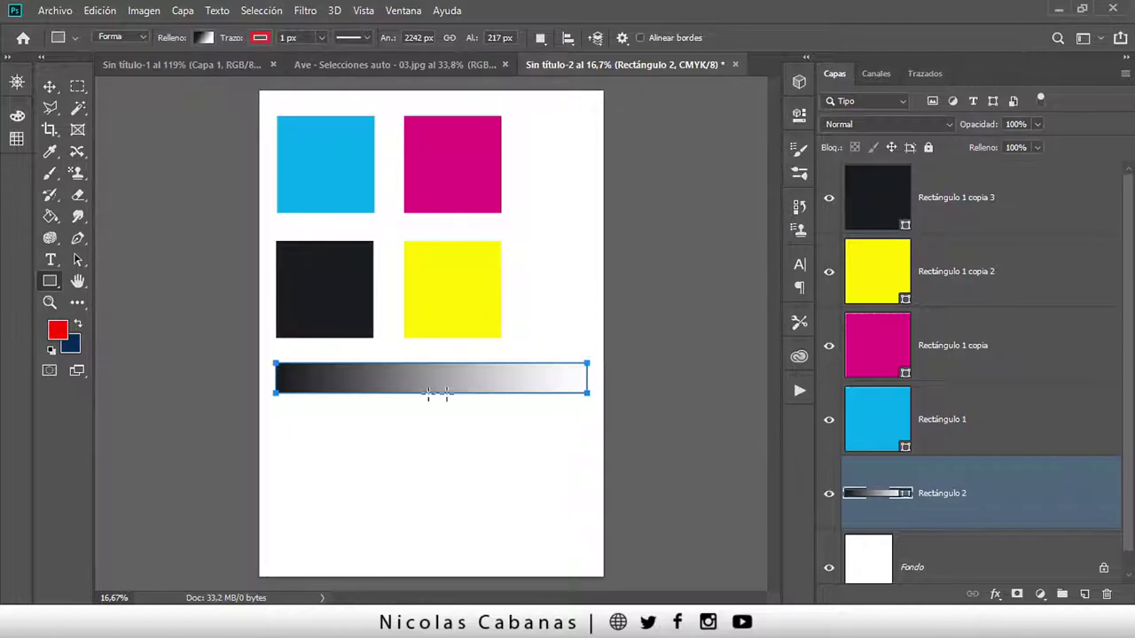
Check the bar's stroke colour options, leaving the bar with no outline
click(50, 86)
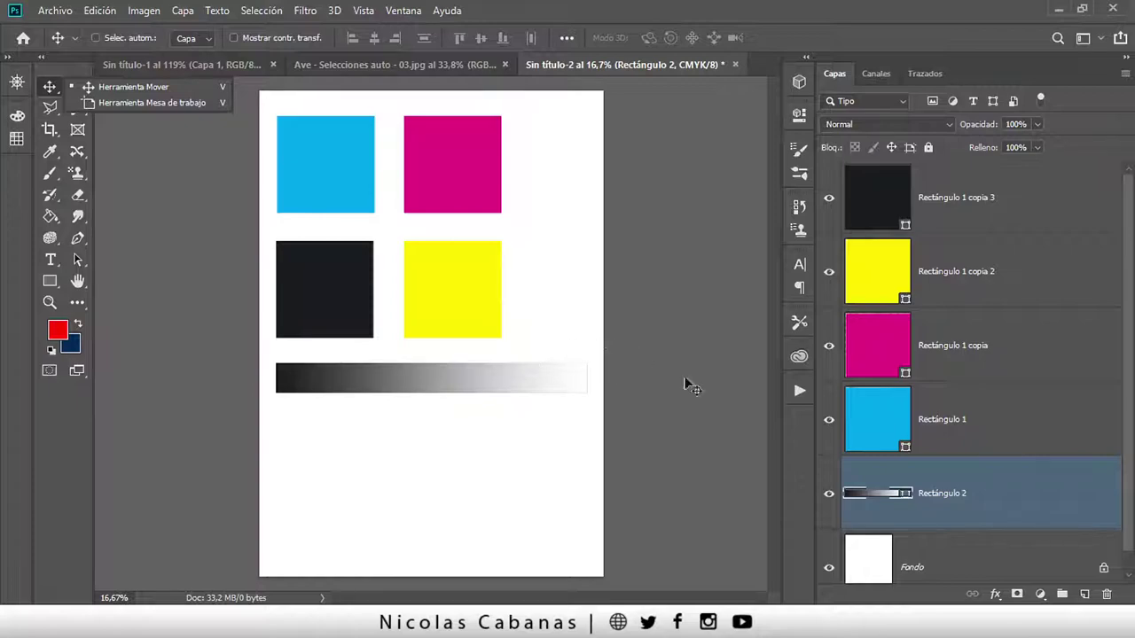
click(49, 281)
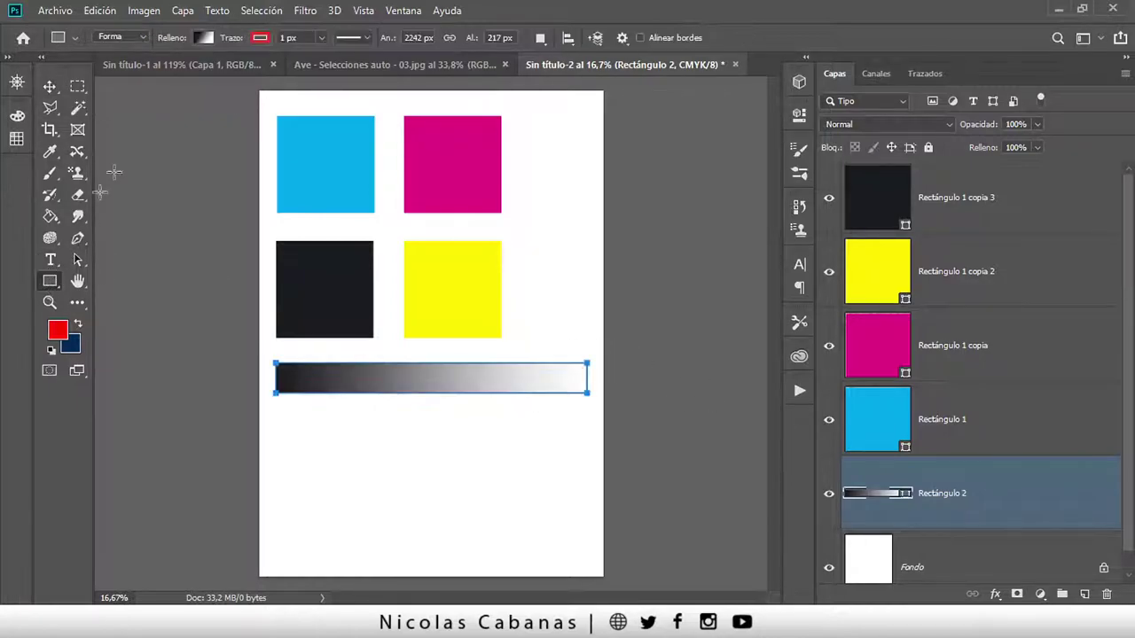
click(258, 39)
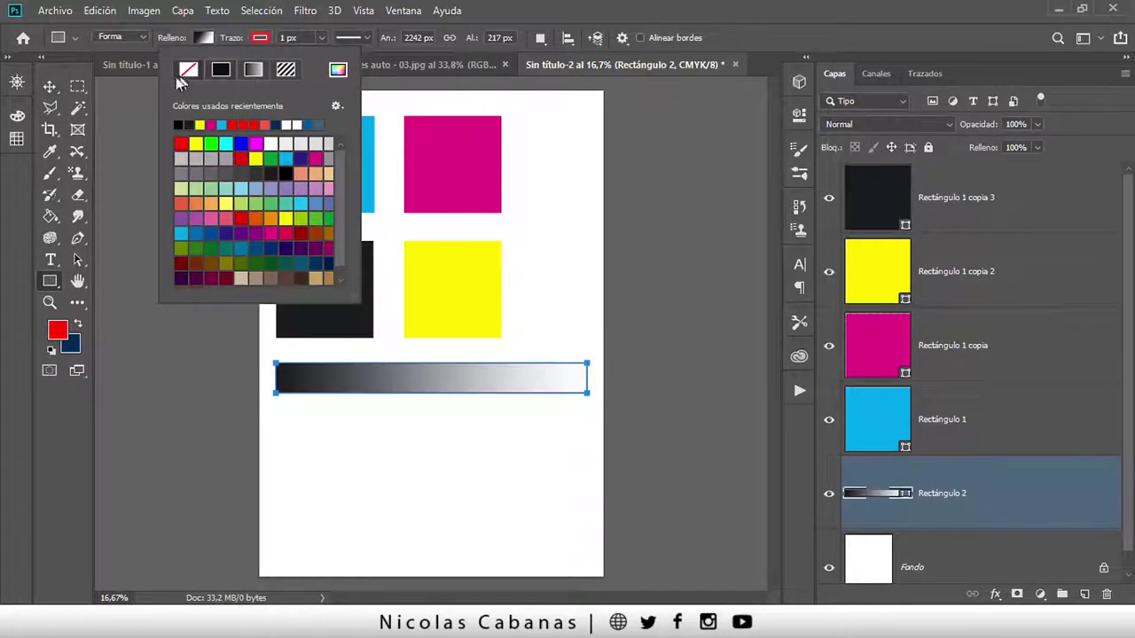
click(50, 86)
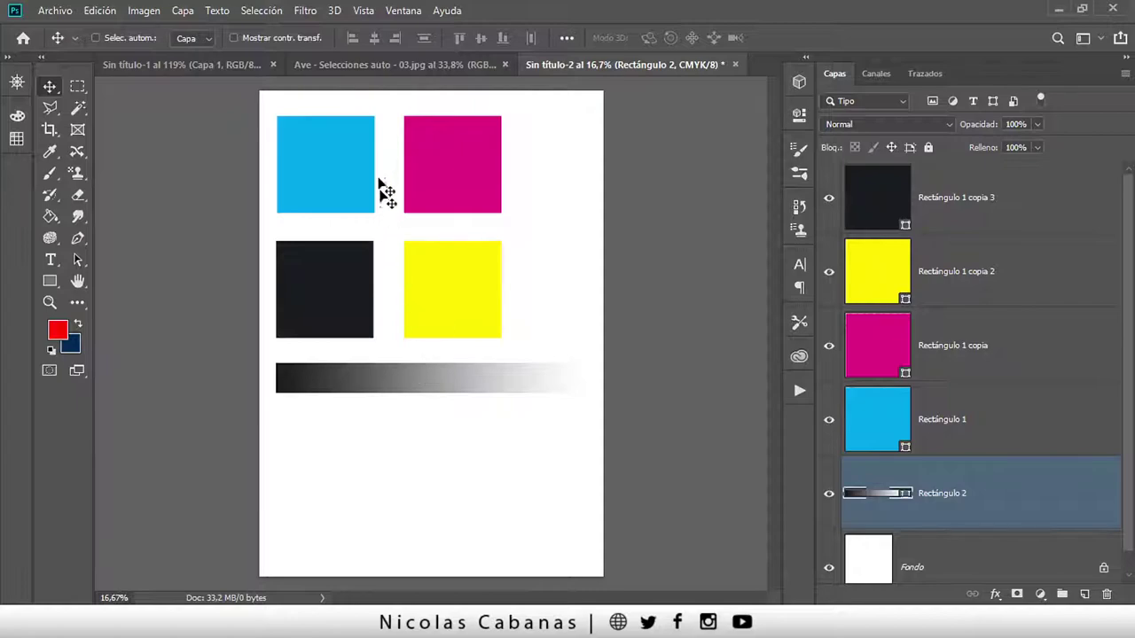
Switch to the parrot photo document and fit the whole image in the window
click(188, 66)
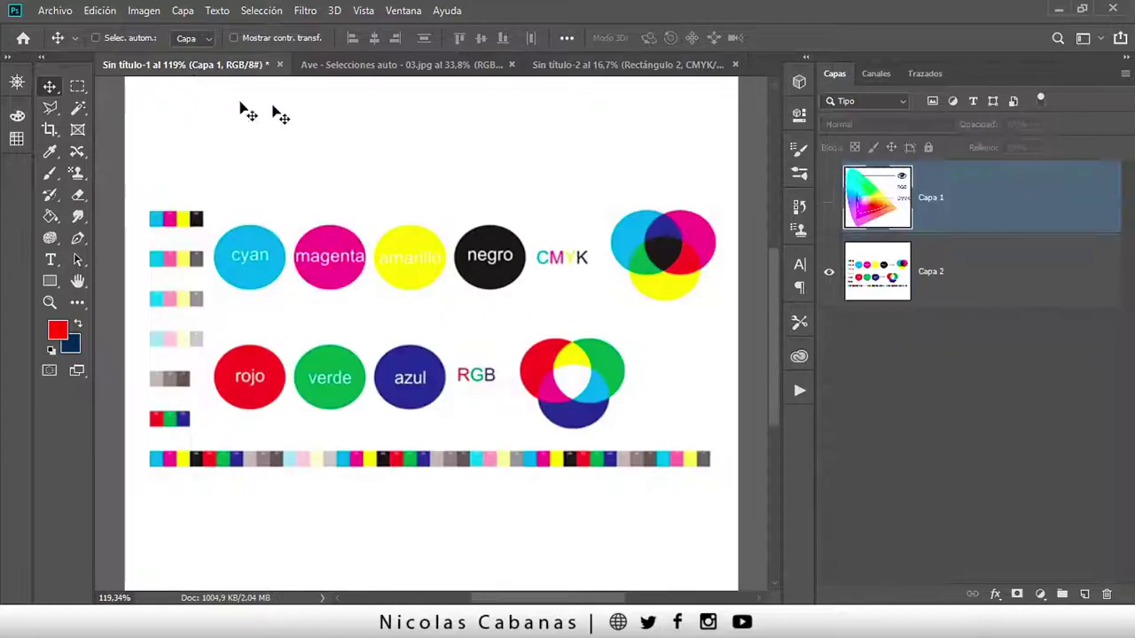
click(379, 66)
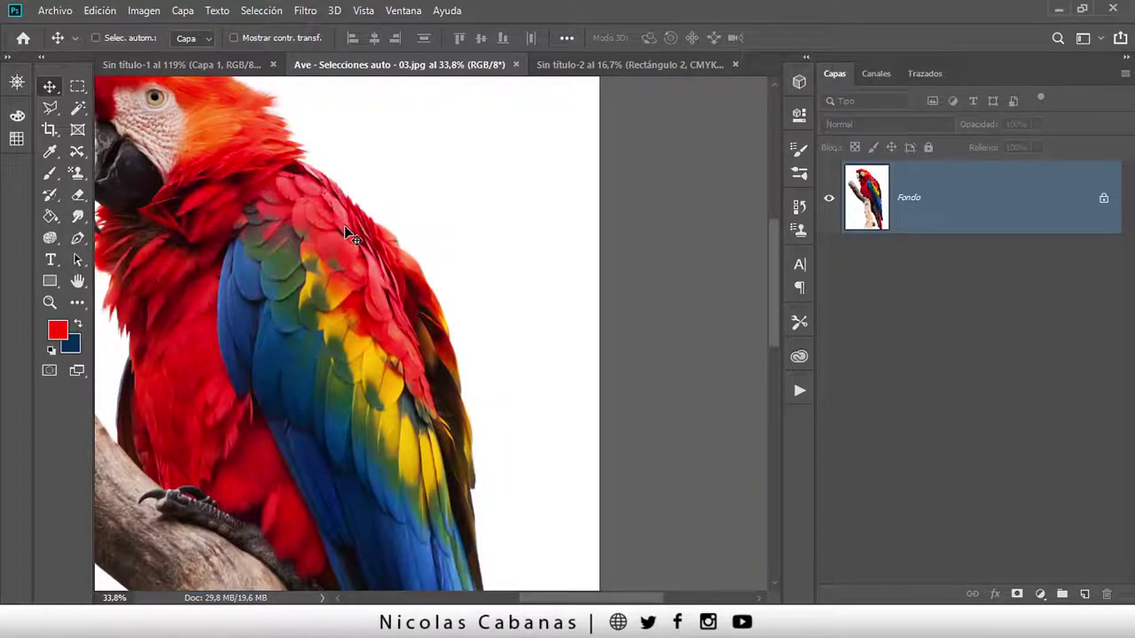
key(z)
scroll(451, 253, down, 5)
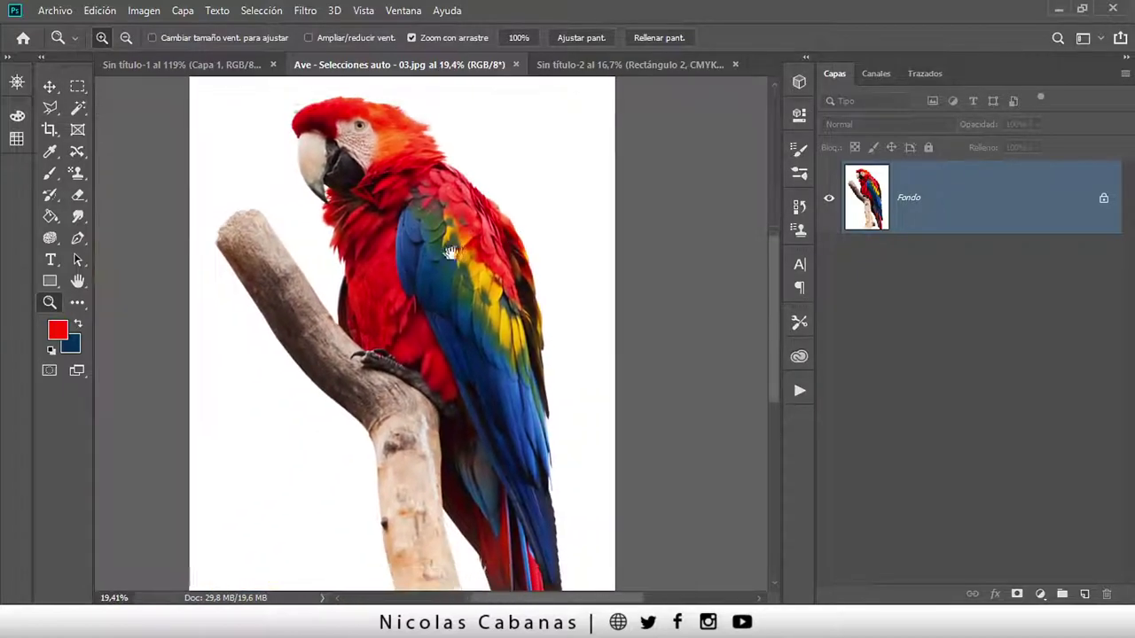
scroll(403, 258, down, 2)
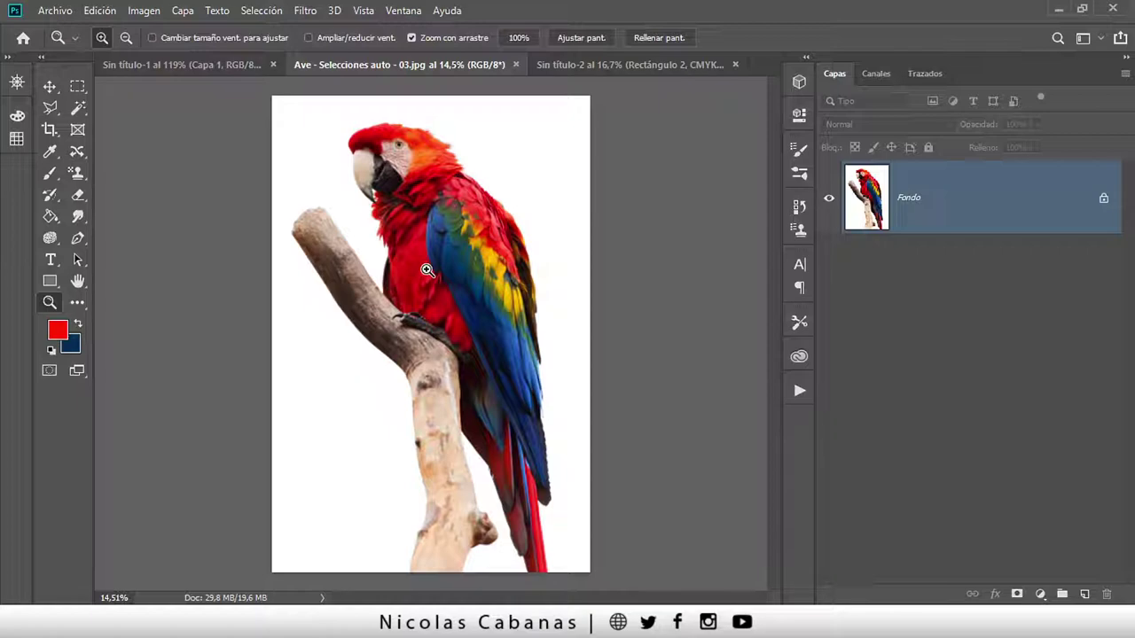
key(v)
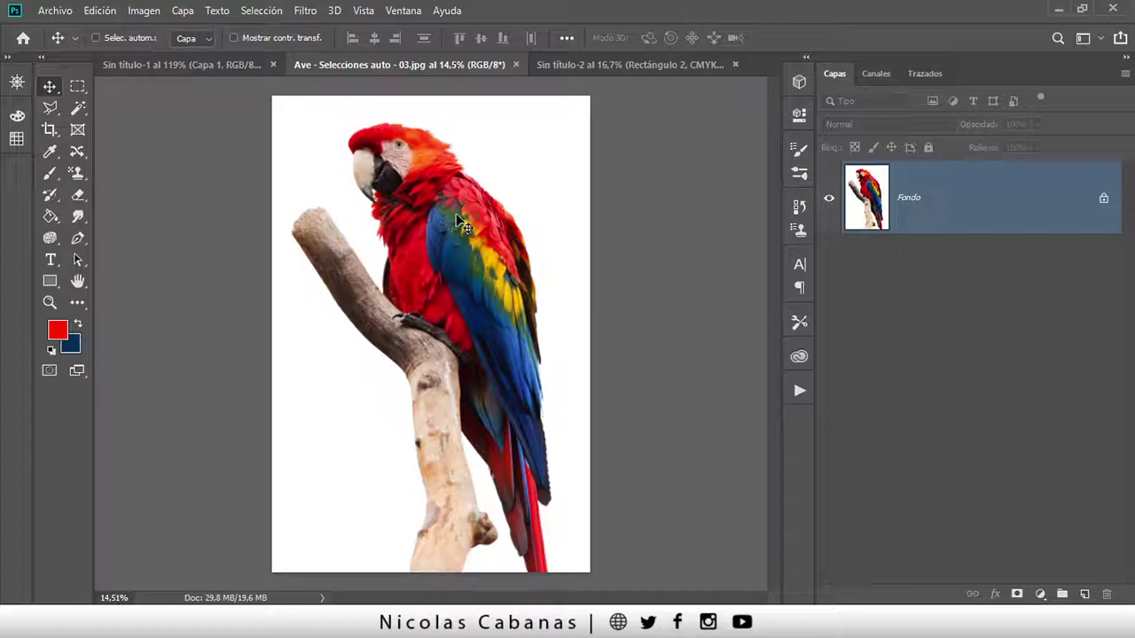
key(z)
key(ctrl+0)
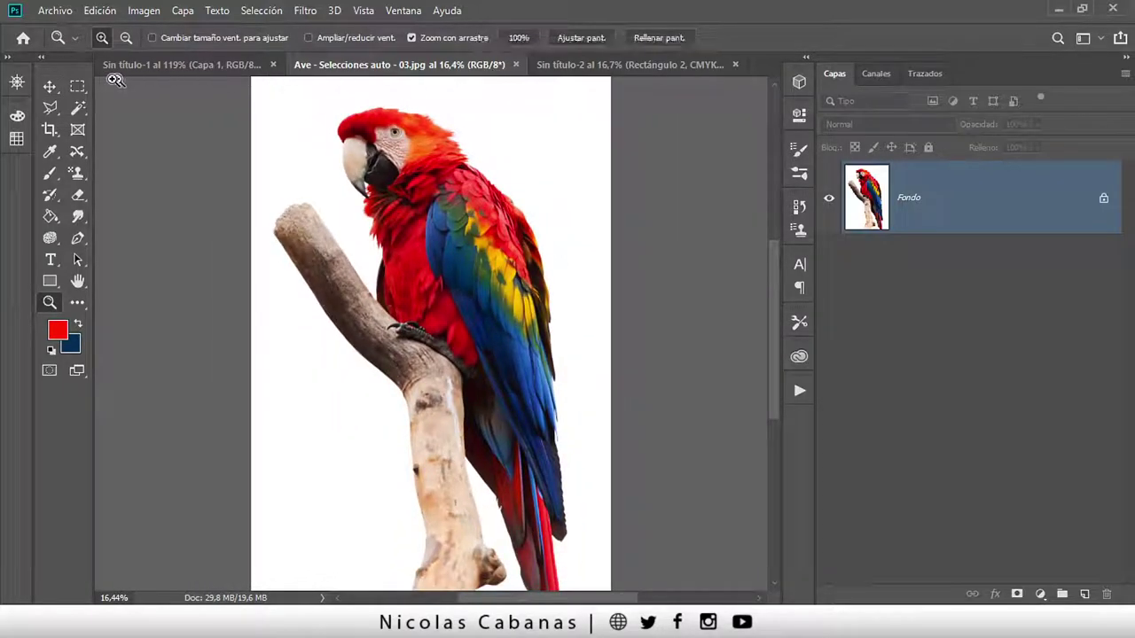
click(57, 88)
Select all of the parrot photo, copy it, and return to the Sin título-2 page
click(261, 10)
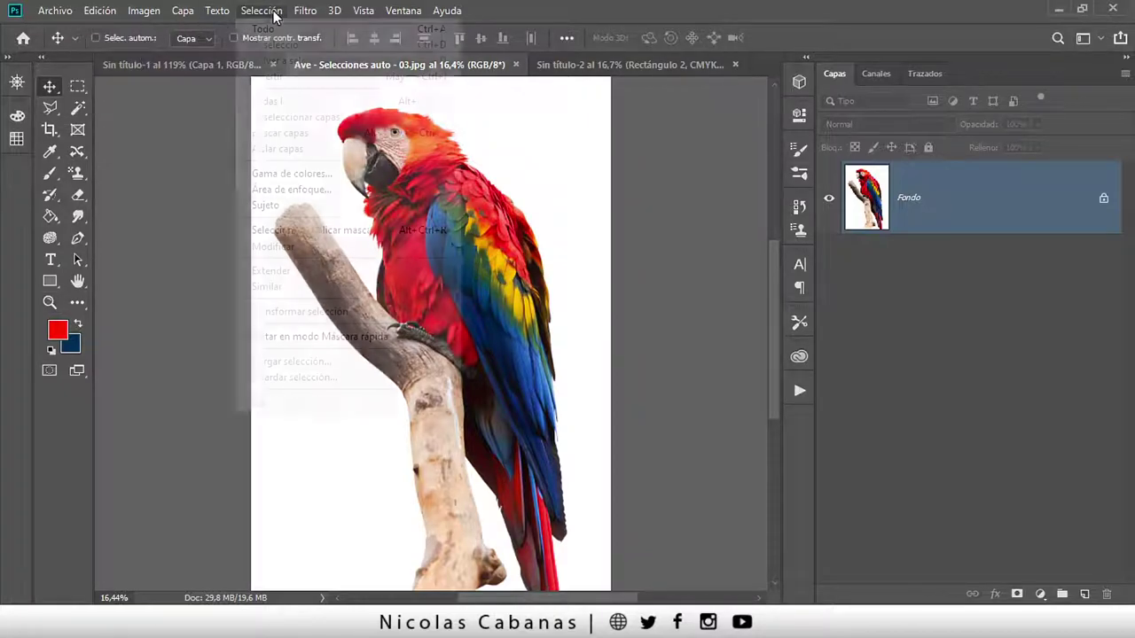
click(257, 28)
click(100, 13)
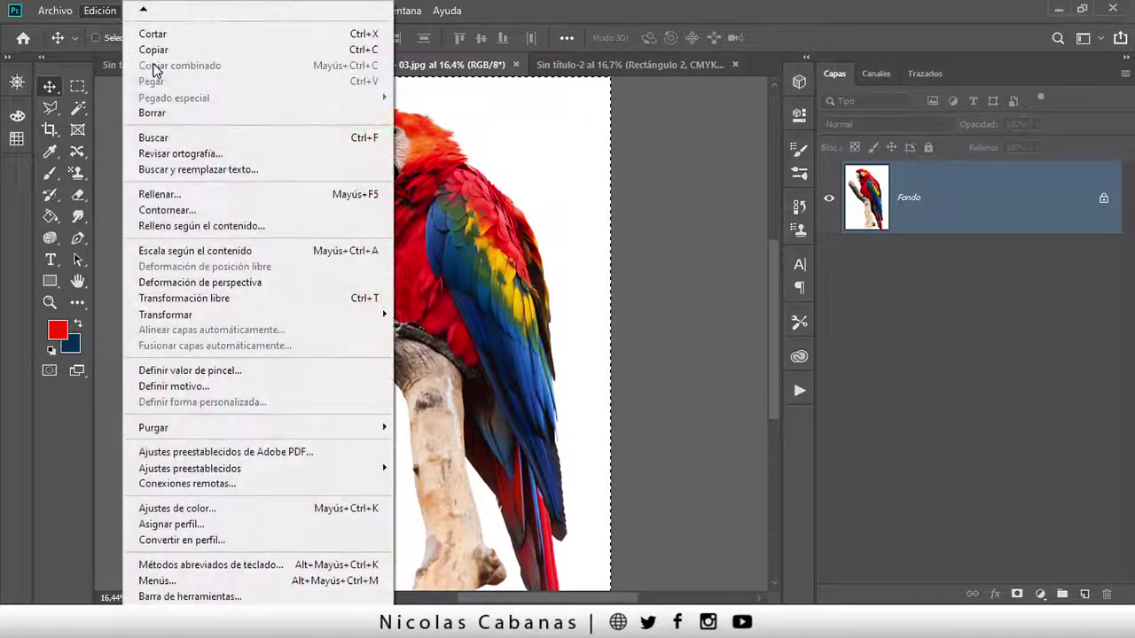
click(155, 49)
click(649, 64)
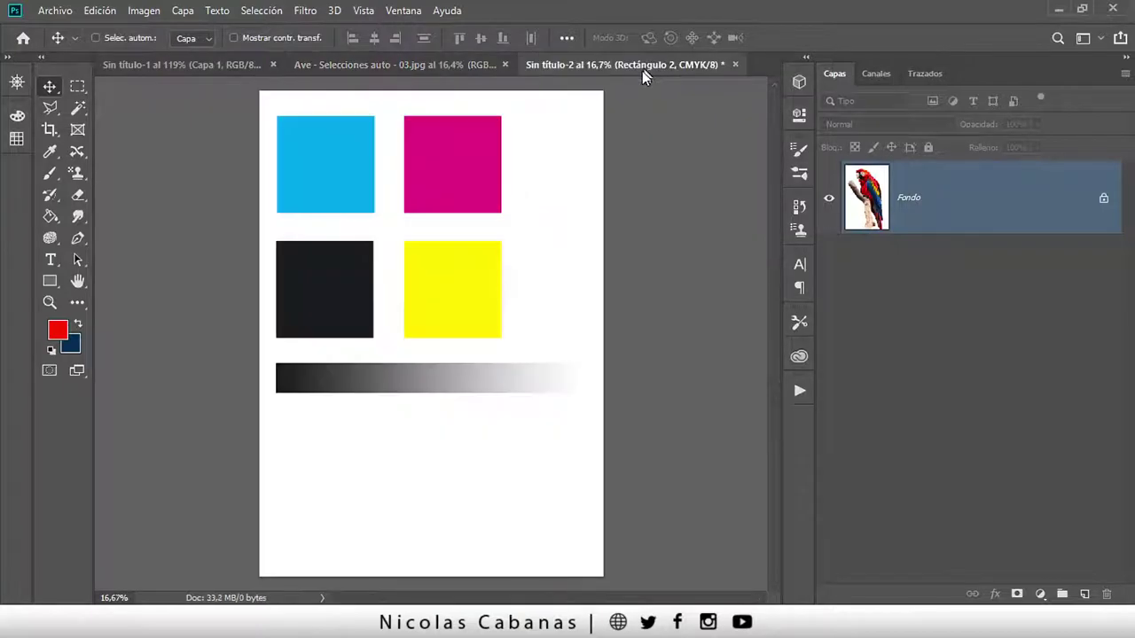
click(100, 11)
Paste the parrot and free-transform it to about 32%, placed at the page's lower left
click(149, 81)
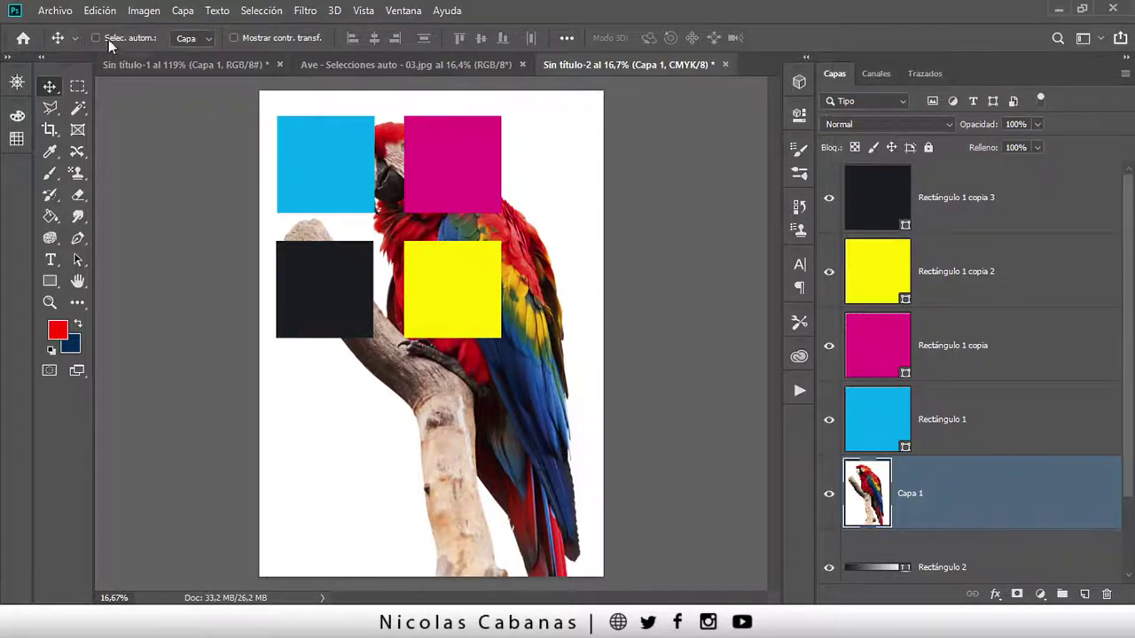
click(101, 11)
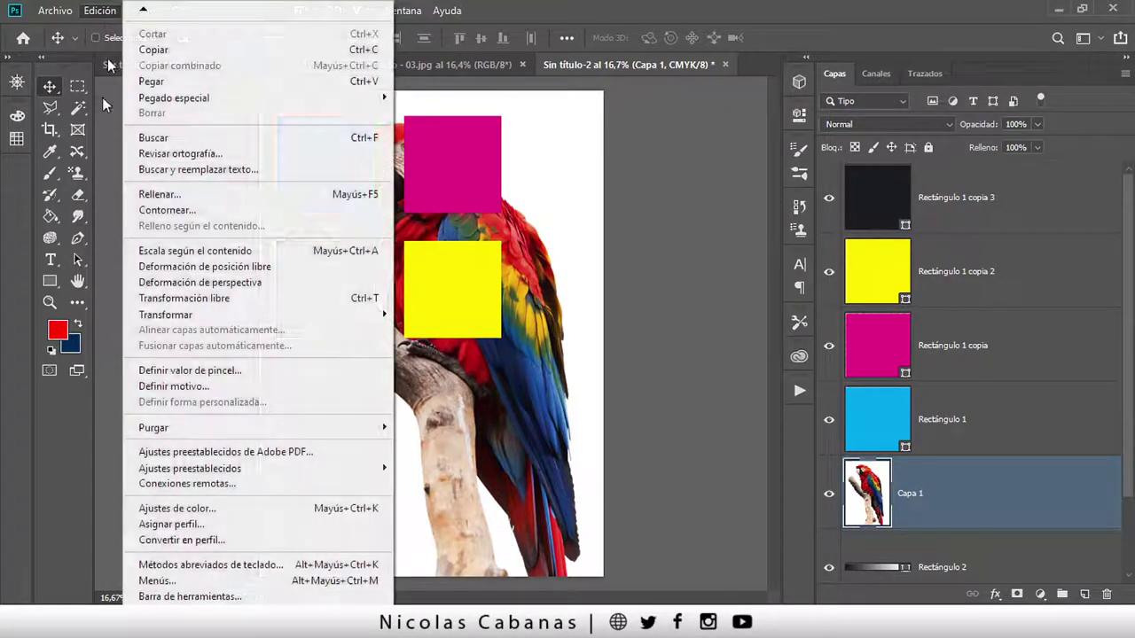
click(171, 299)
mouse_move(621, 93)
mouse_down()
mouse_move(276, 346)
mouse_move(256, 464)
mouse_up()
drag(305, 518, 320, 450)
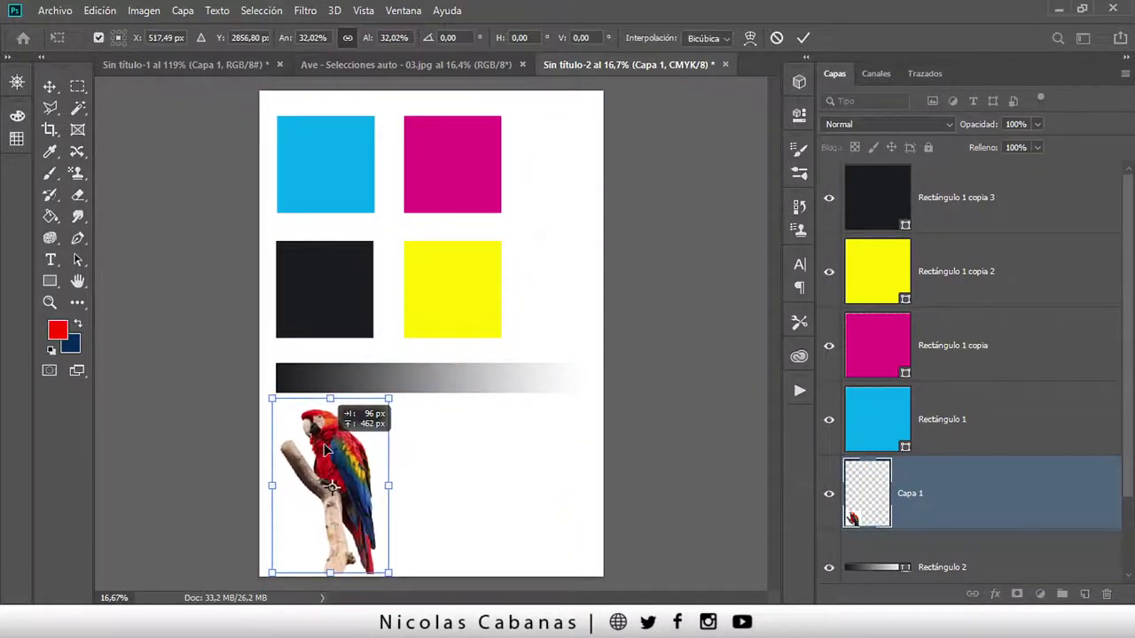
key(ctrl+h)
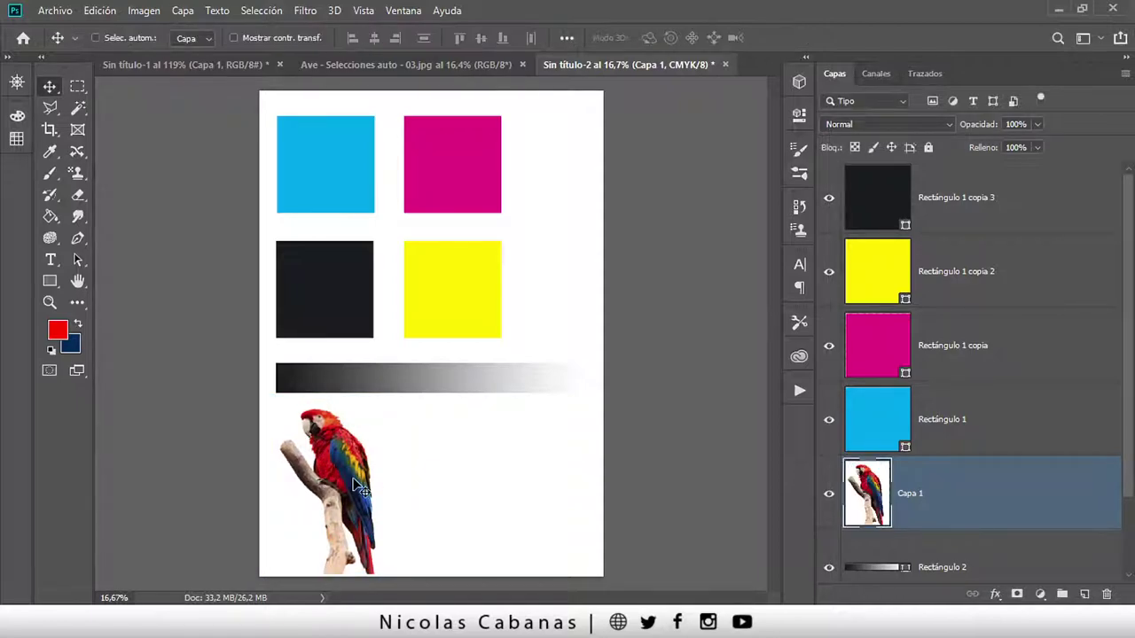
key(Return)
Zoom in on the lower part of the page around the pasted parrot
key(z)
click(380, 530)
scroll(328, 485, down, 2)
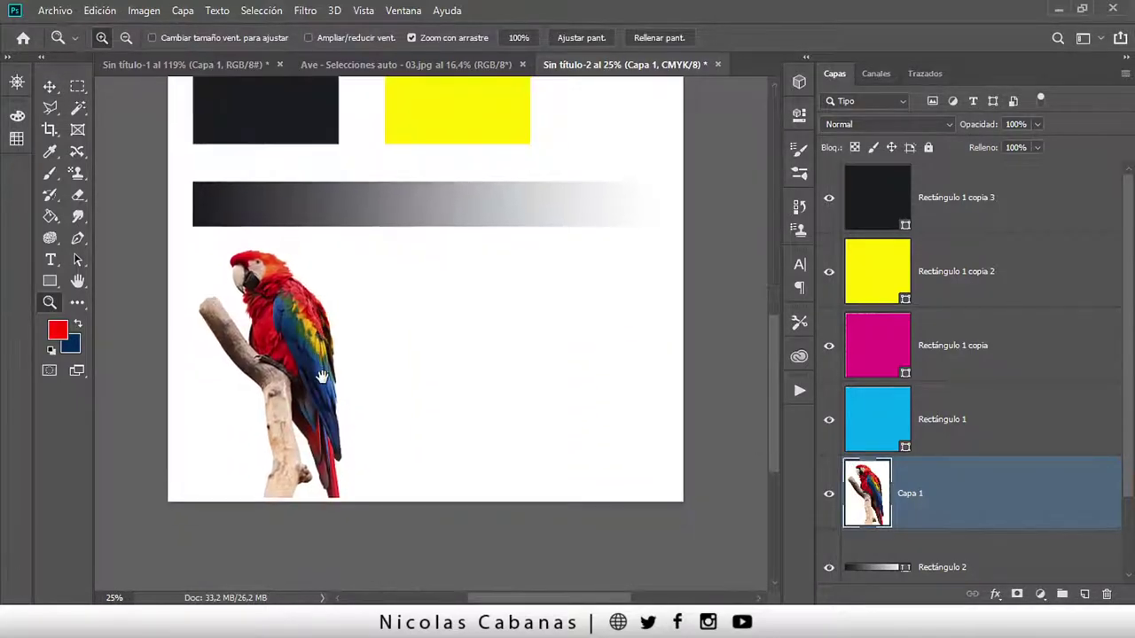
click(49, 86)
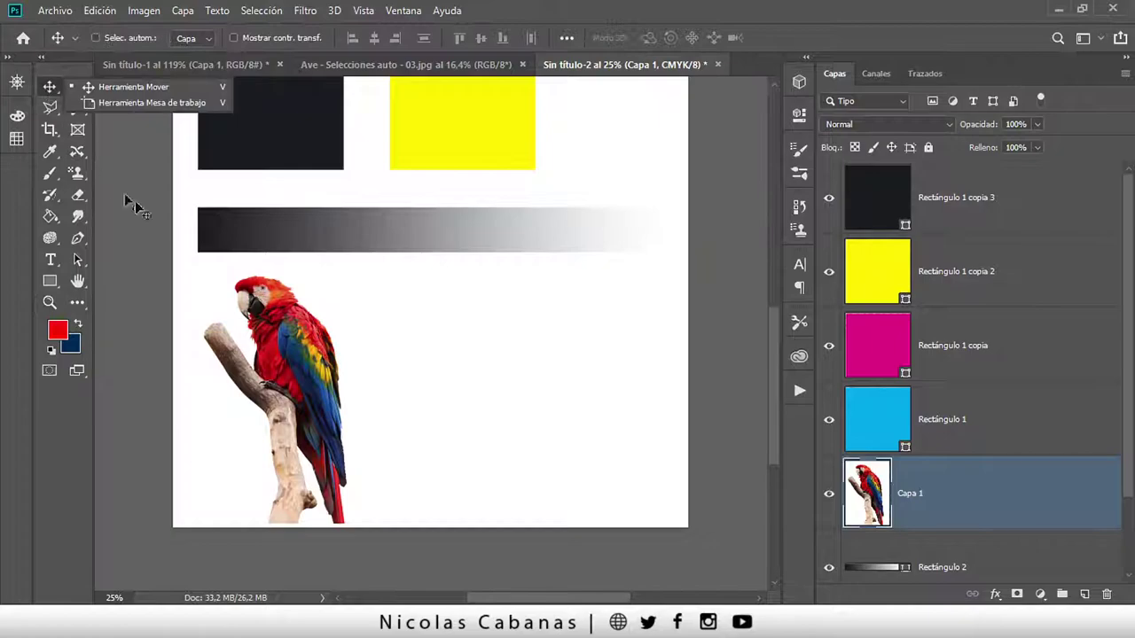
Duplicate the parrot layer, move the copy beside the original, and desaturate it
click(277, 347)
drag(313, 383, 497, 383)
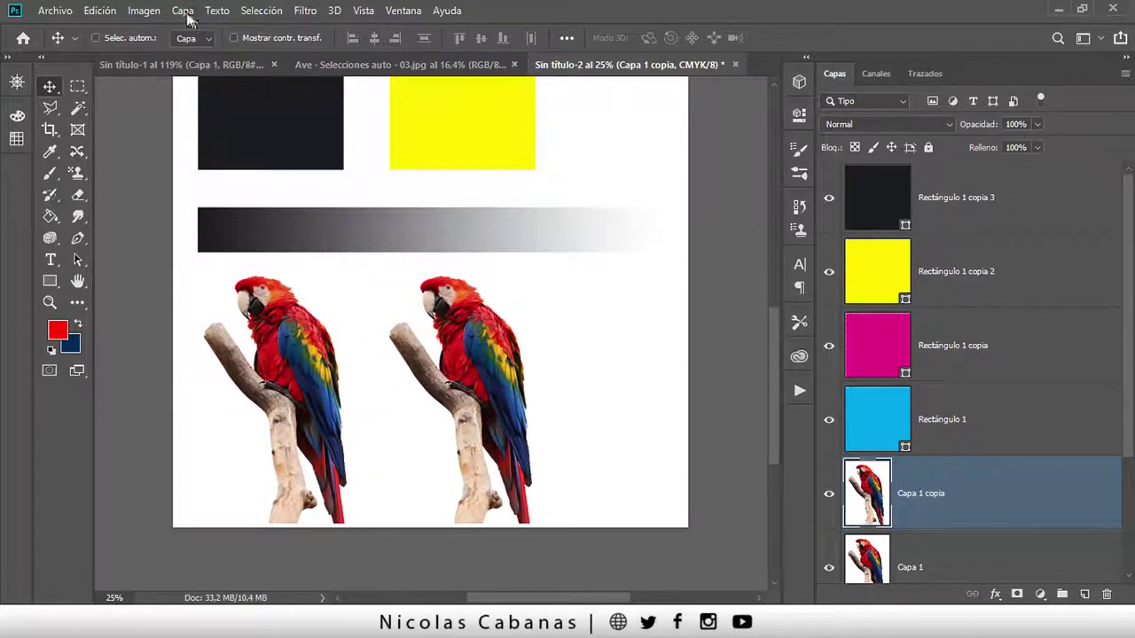
click(144, 11)
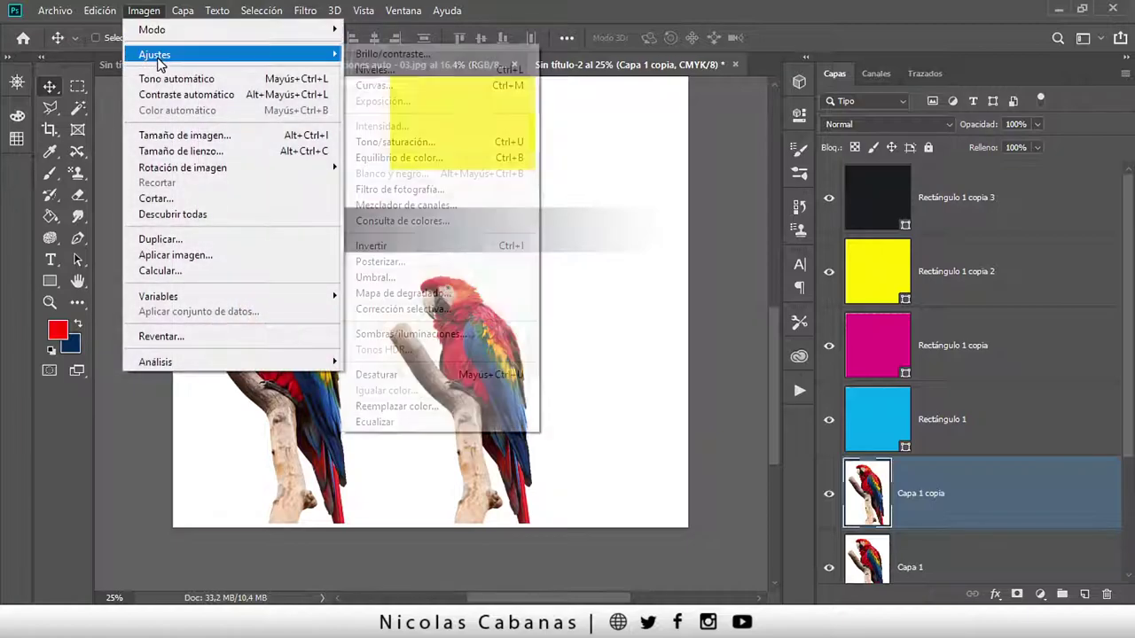
mouse_move(155, 54)
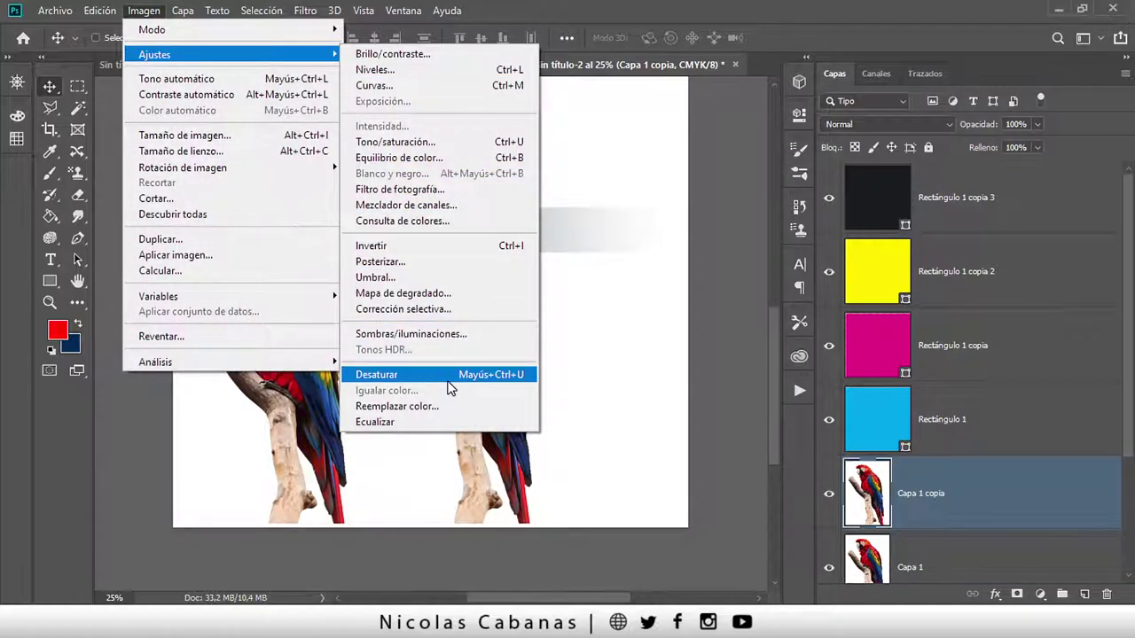
click(450, 381)
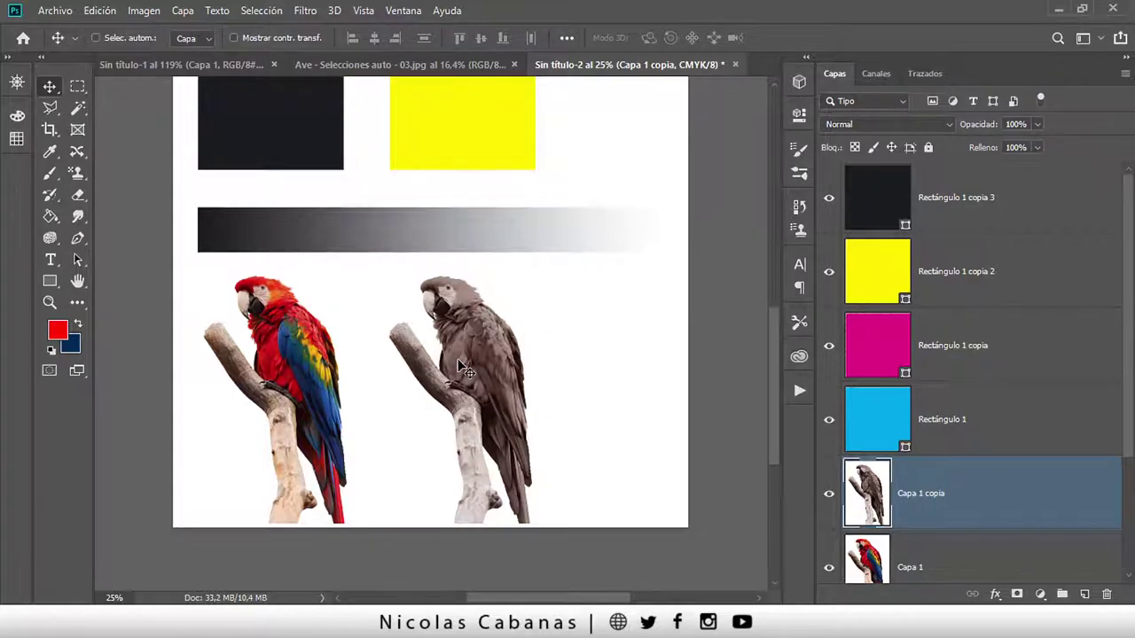
Zoom in between the two parrots to check the grey copy
key(z)
drag(375, 354, 596, 305)
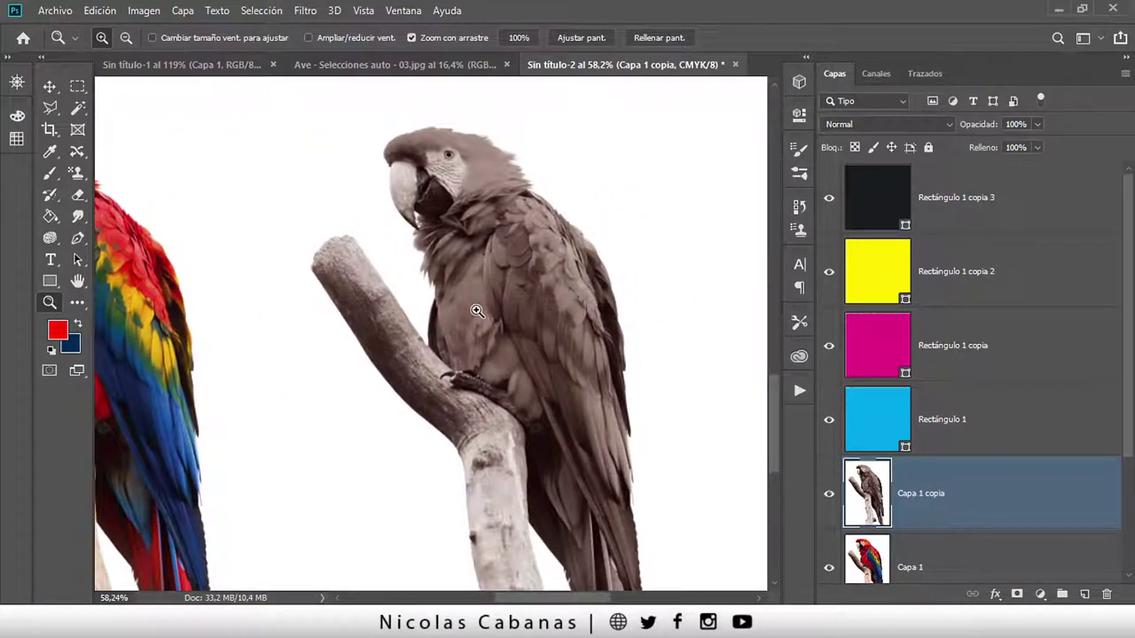
mouse_move(471, 309)
mouse_down()
mouse_move(534, 303)
mouse_move(443, 302)
mouse_up()
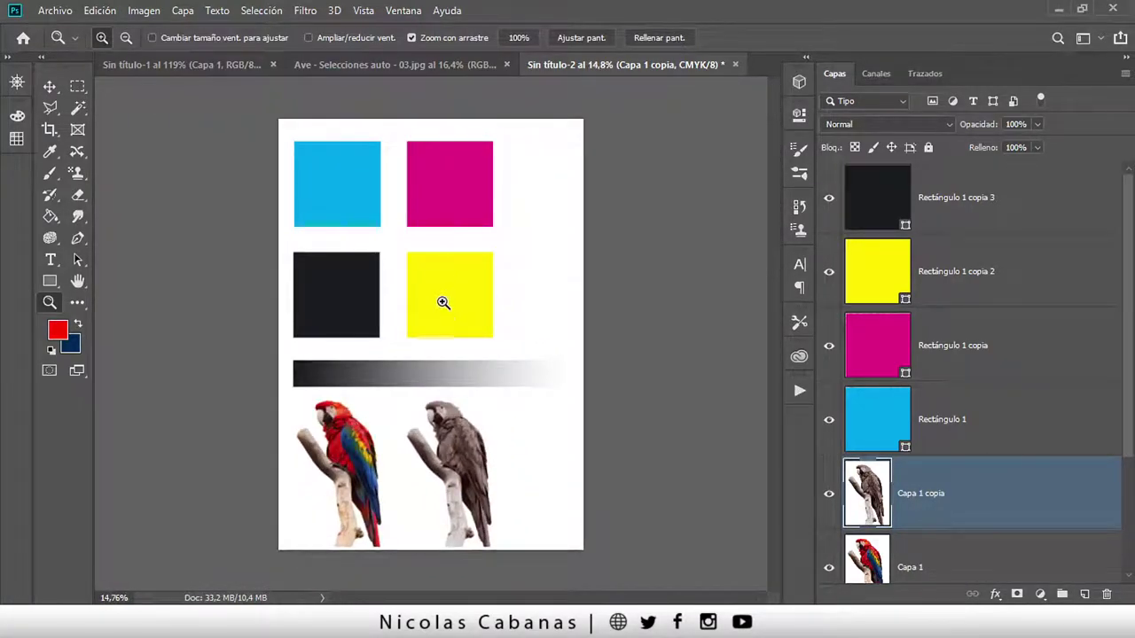
key(v)
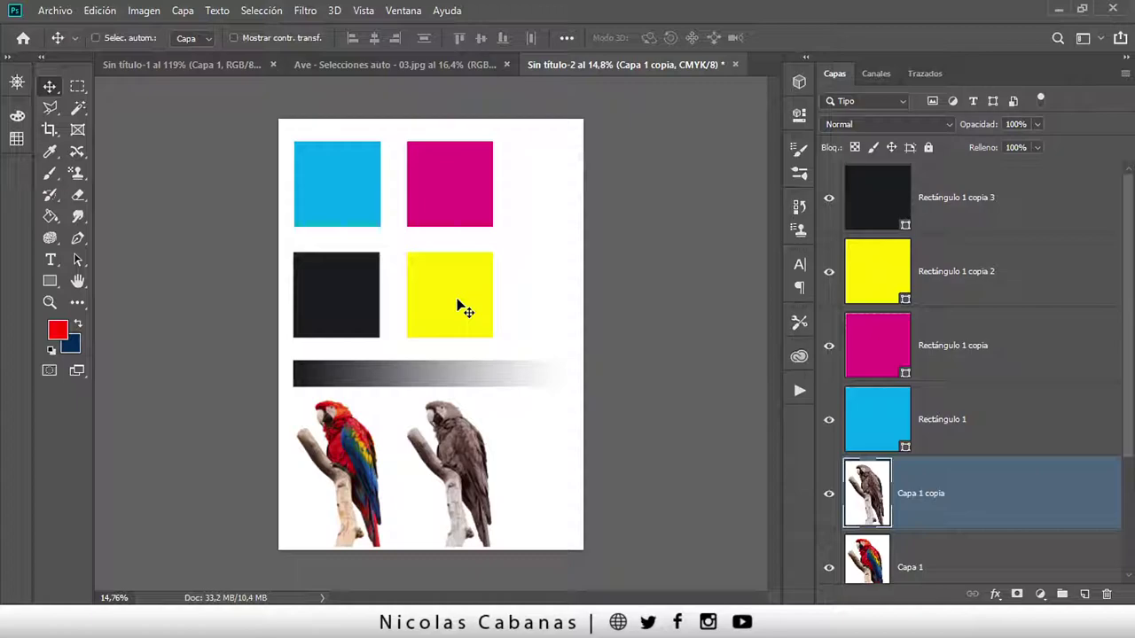
click(99, 11)
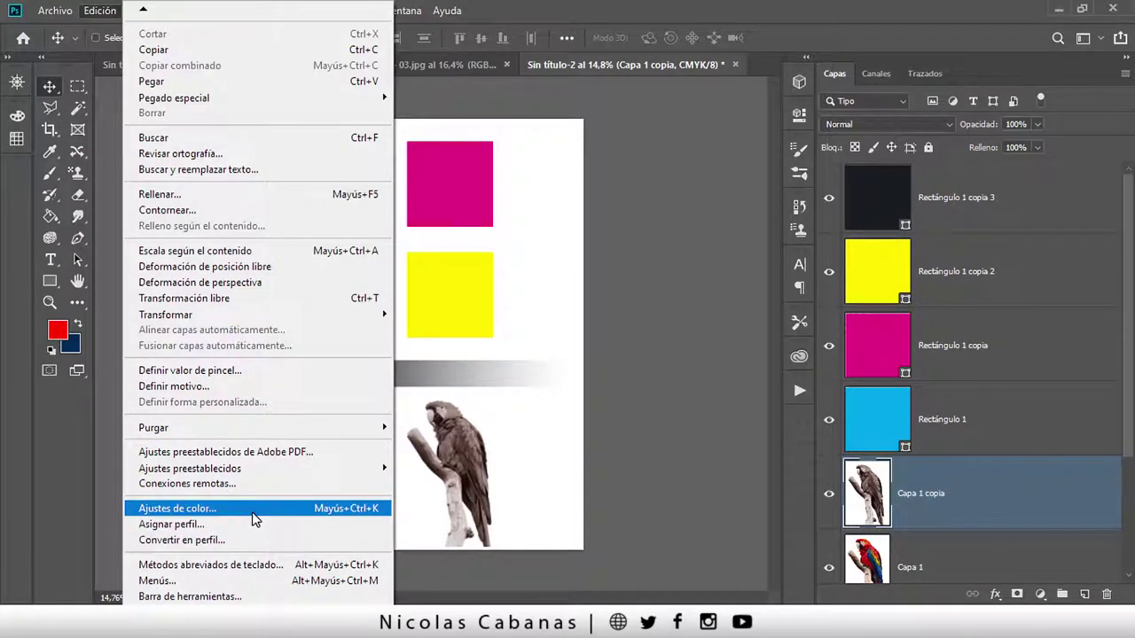
click(252, 510)
mouse_move(177, 65)
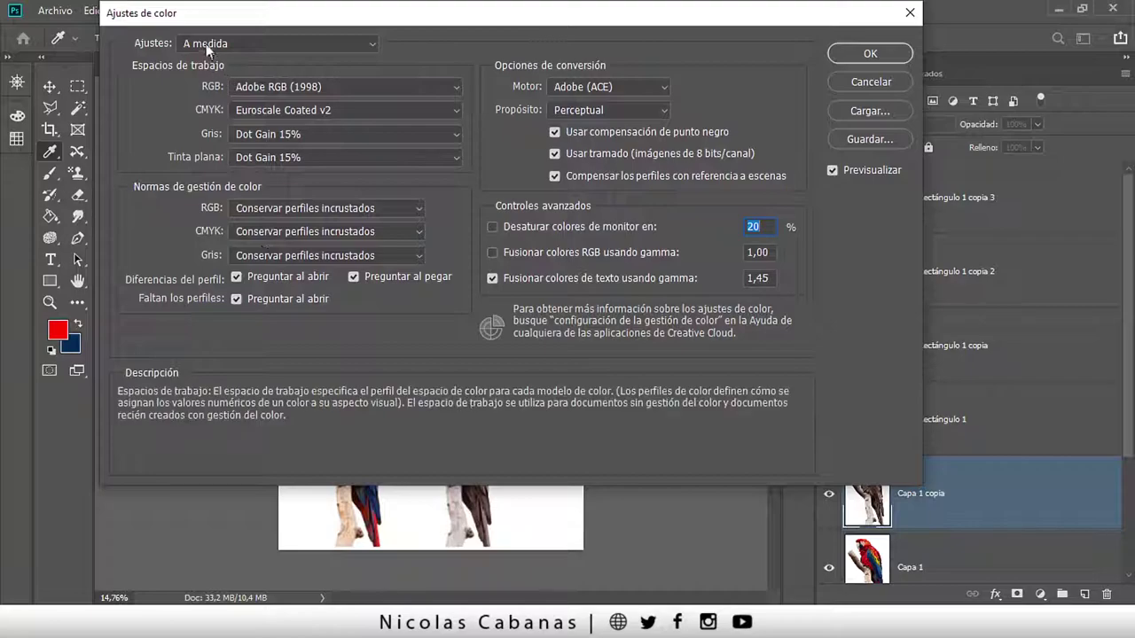
drag(191, 15, 209, 51)
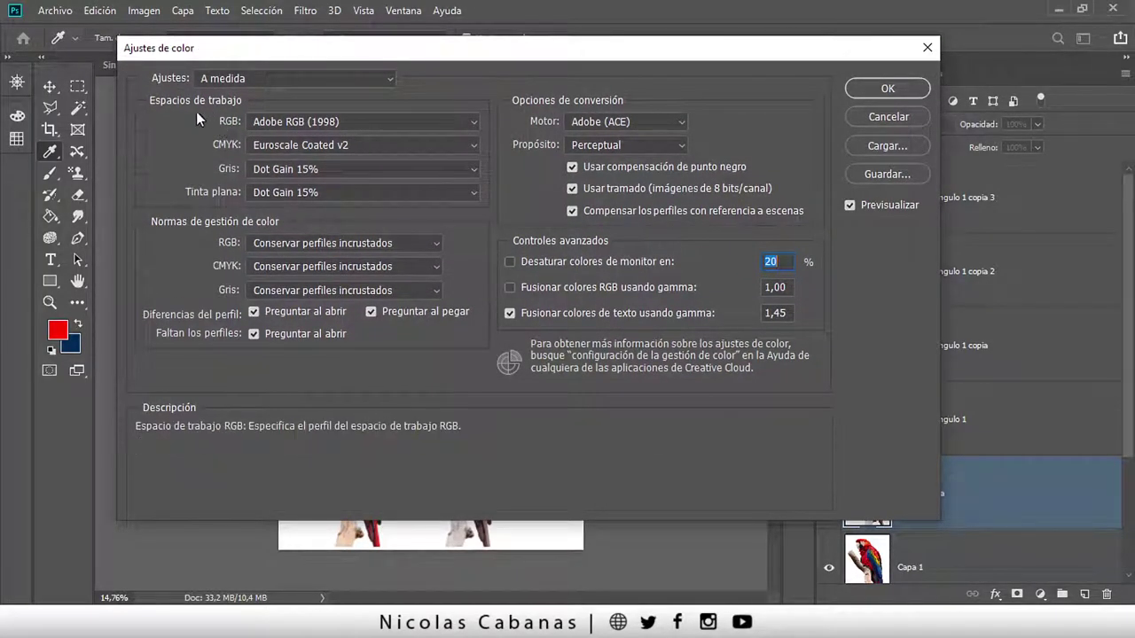
click(260, 117)
mouse_move(363, 122)
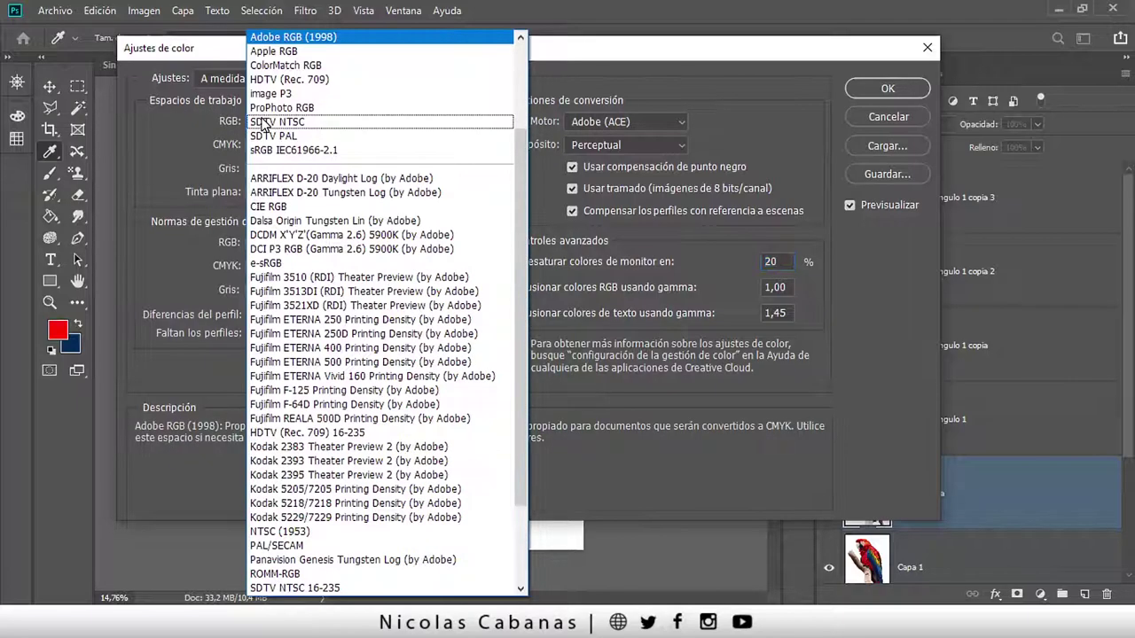
click(235, 129)
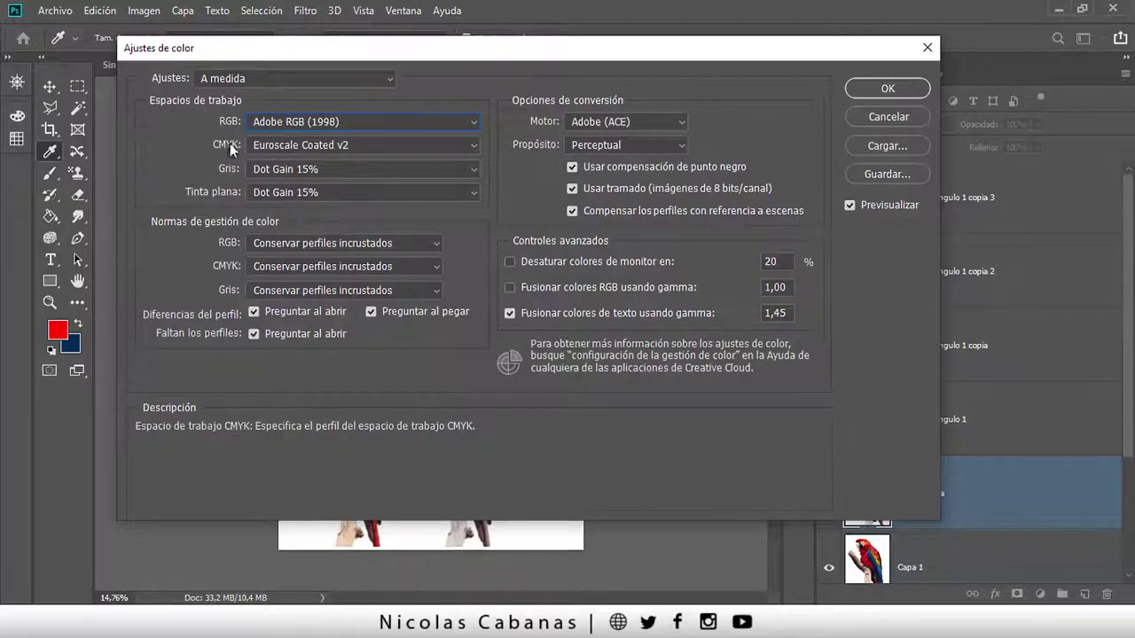
click(262, 145)
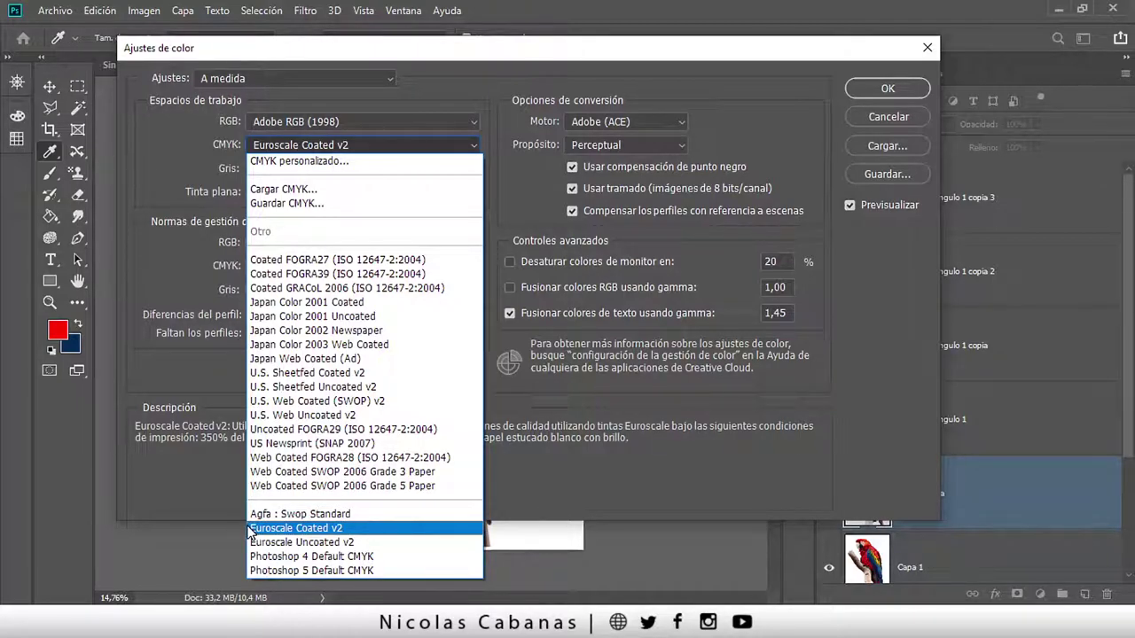
click(280, 162)
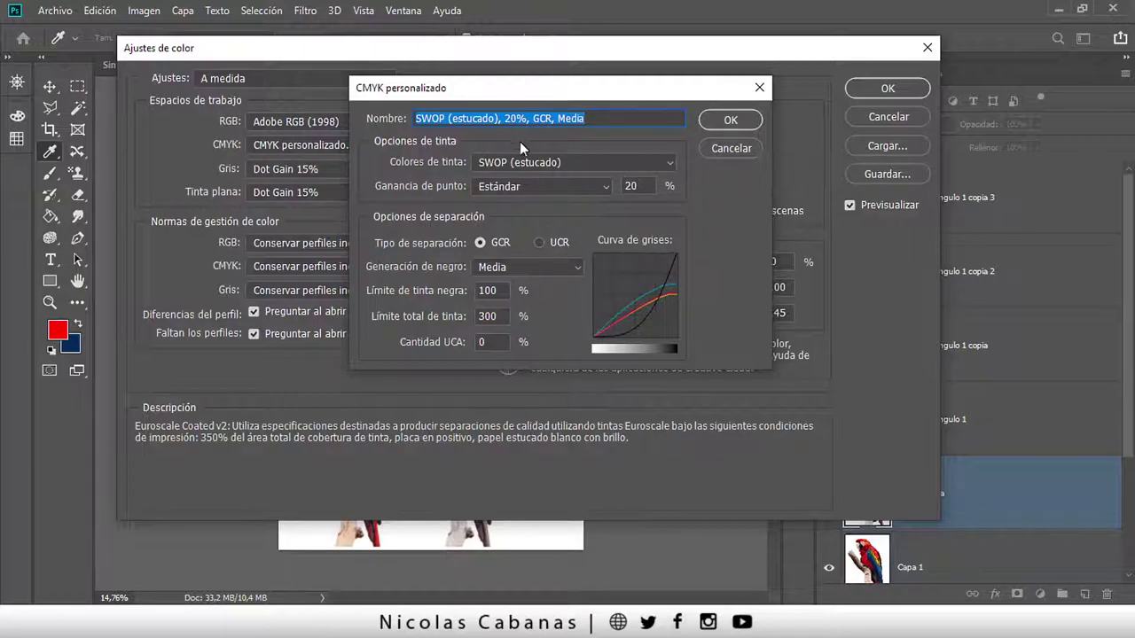
click(724, 148)
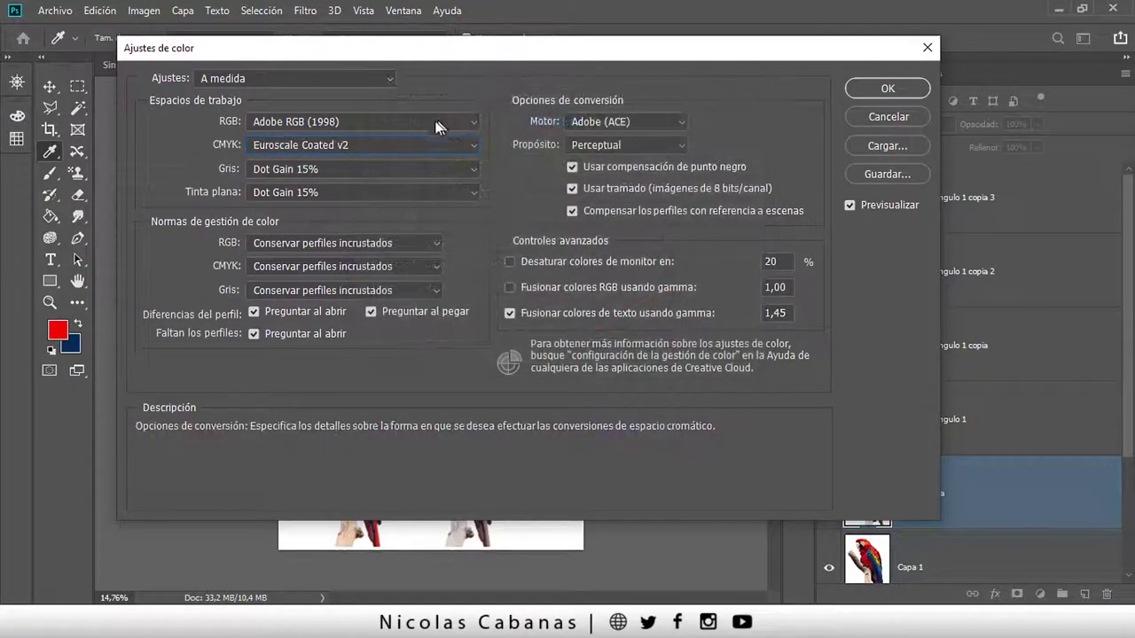
click(882, 117)
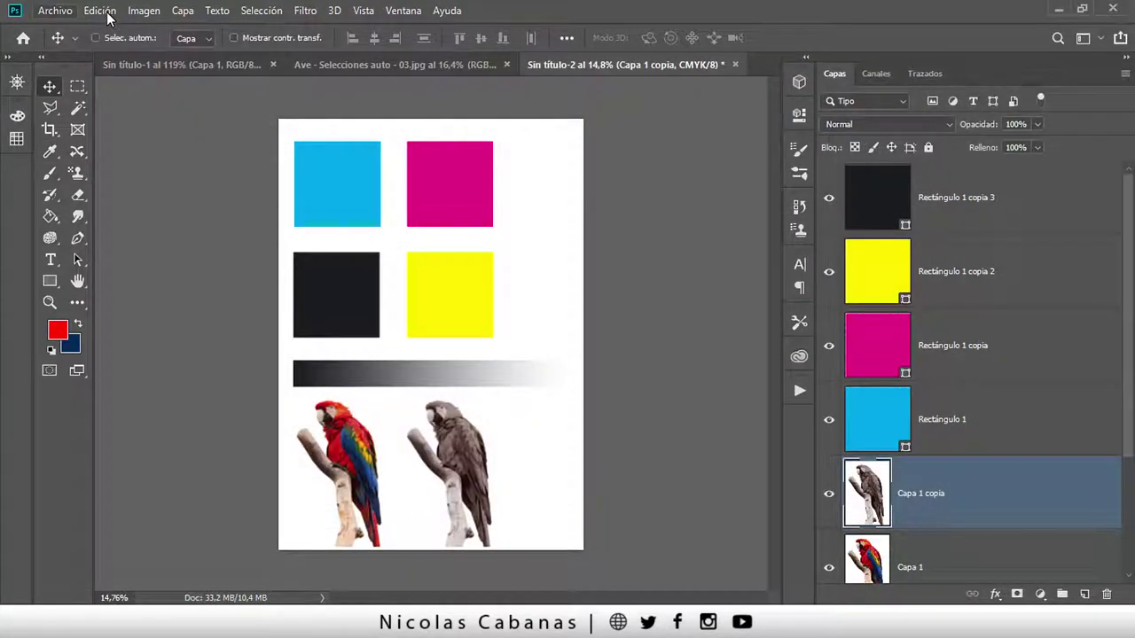
click(106, 13)
click(195, 523)
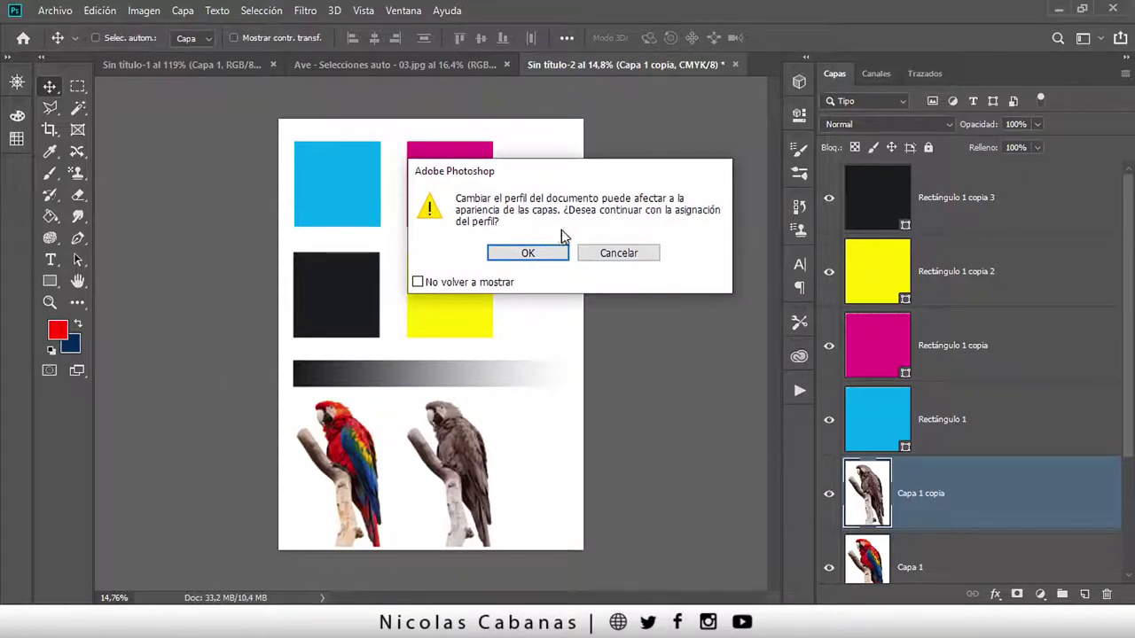
click(523, 252)
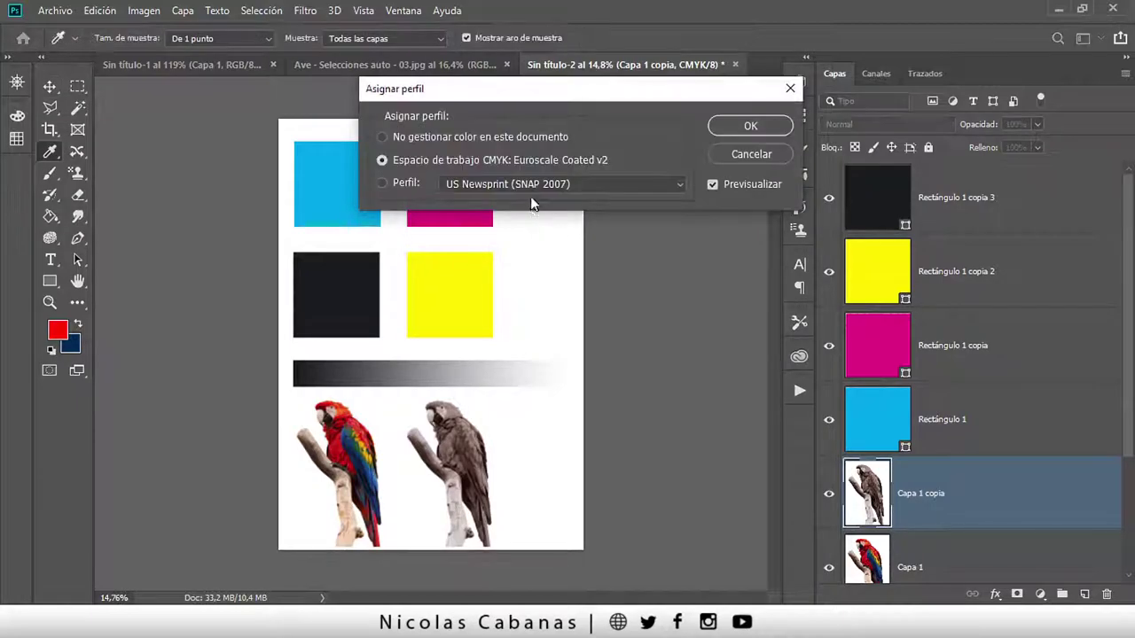
drag(435, 96, 363, 101)
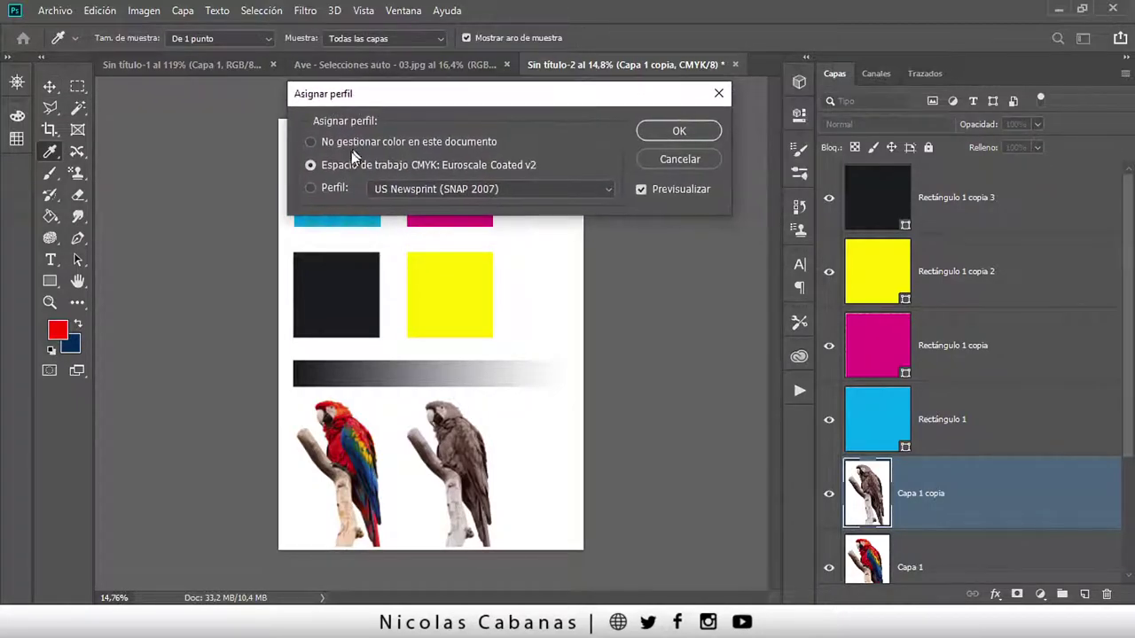
click(310, 188)
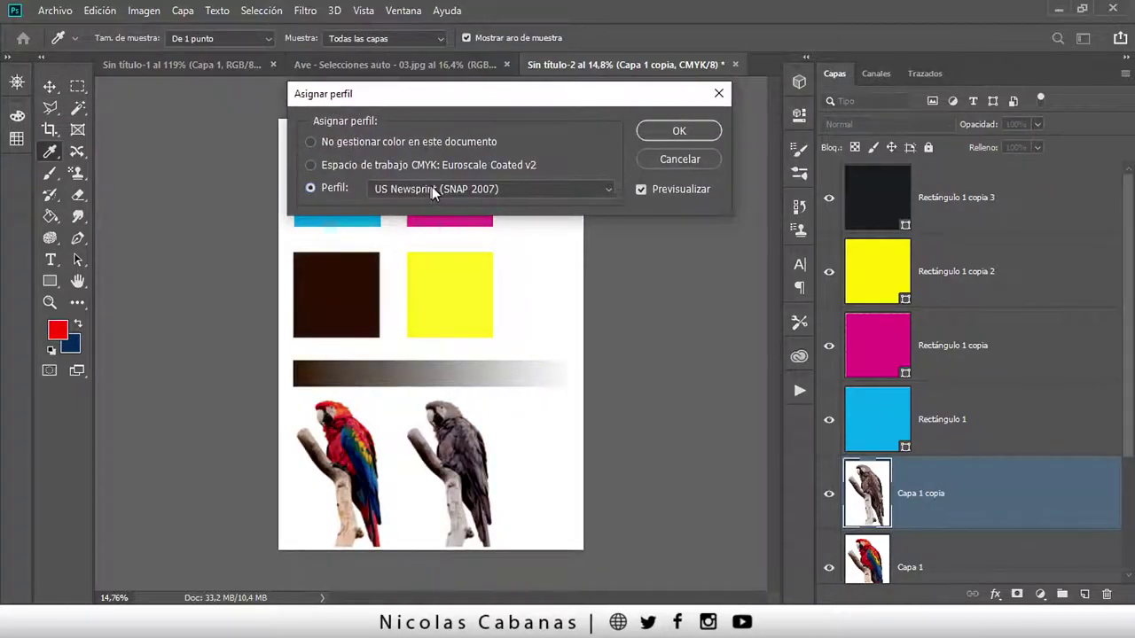
click(413, 188)
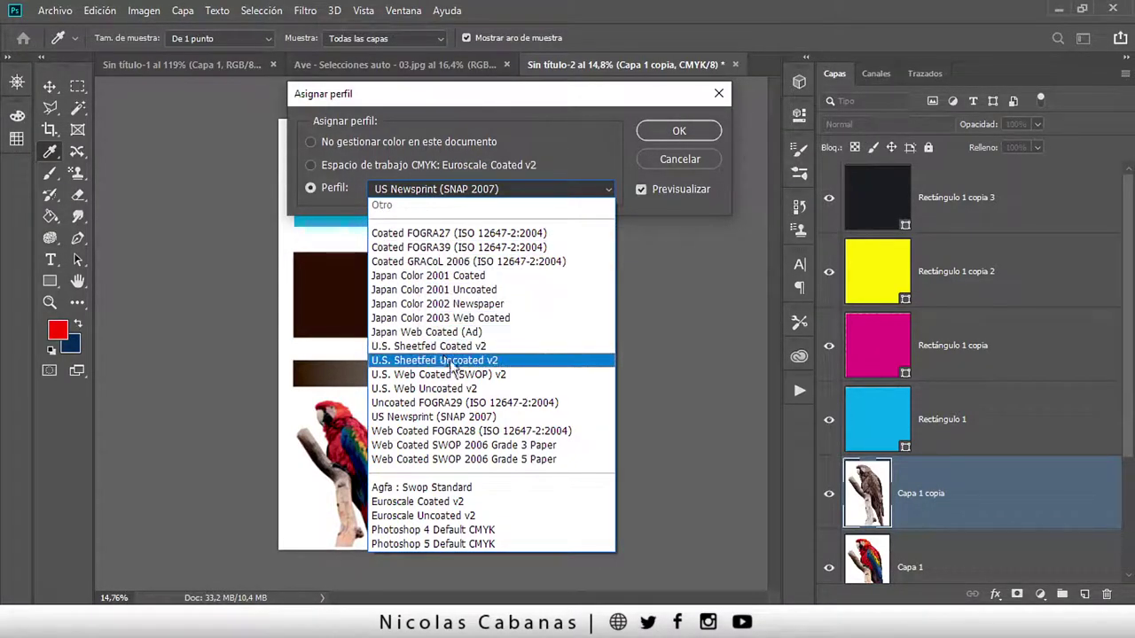
click(468, 117)
mouse_move(464, 101)
mouse_down()
mouse_move(618, 101)
mouse_move(731, 76)
mouse_up()
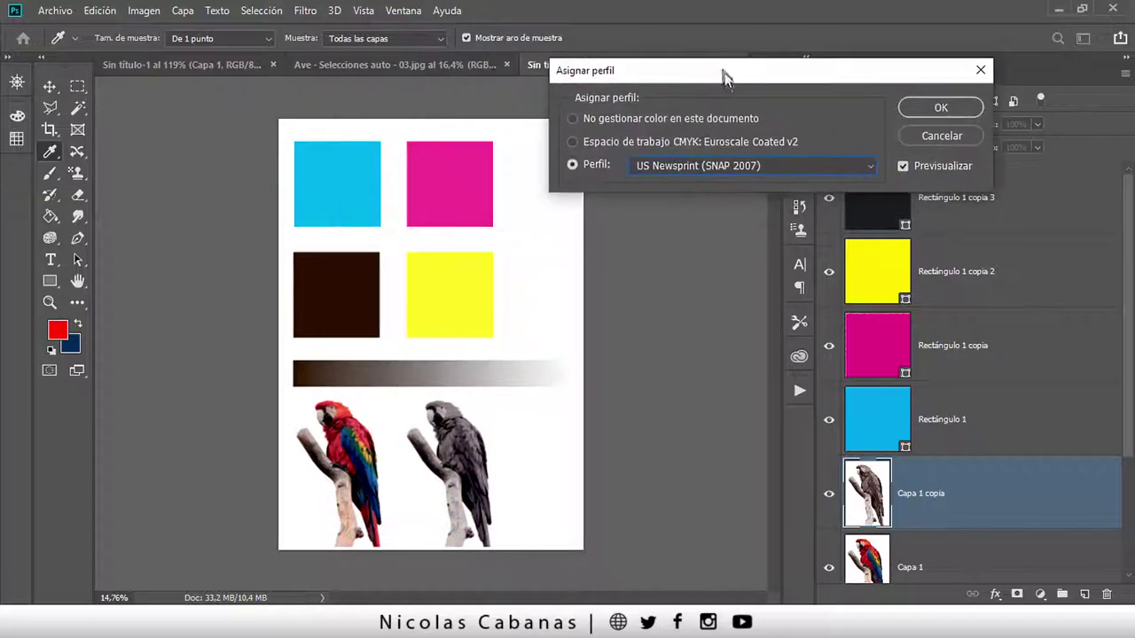
click(711, 169)
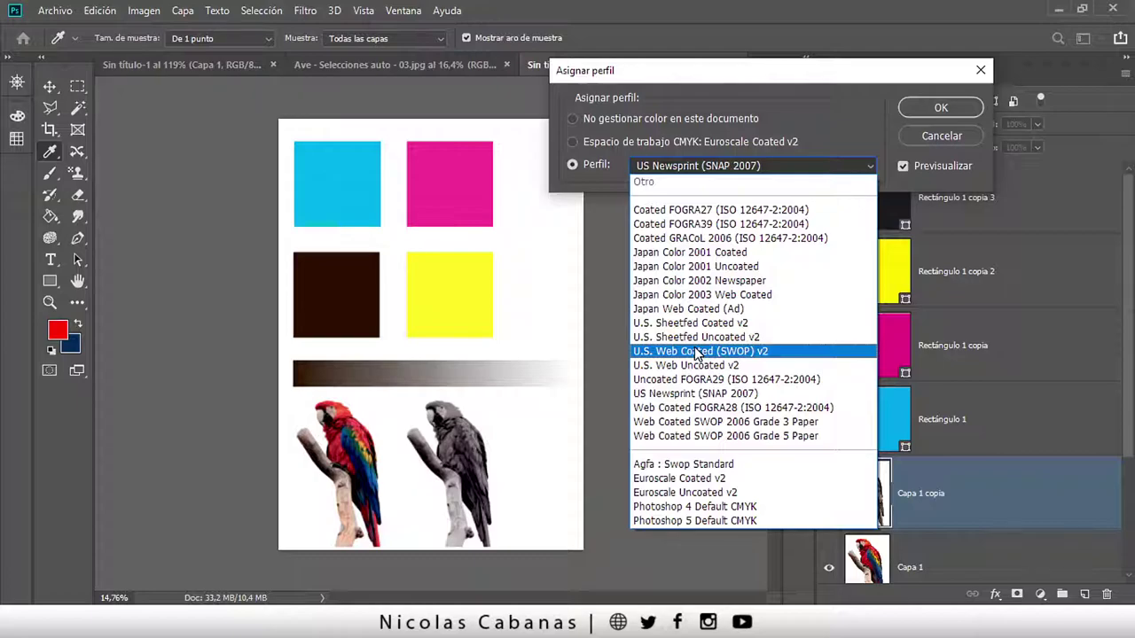
click(568, 137)
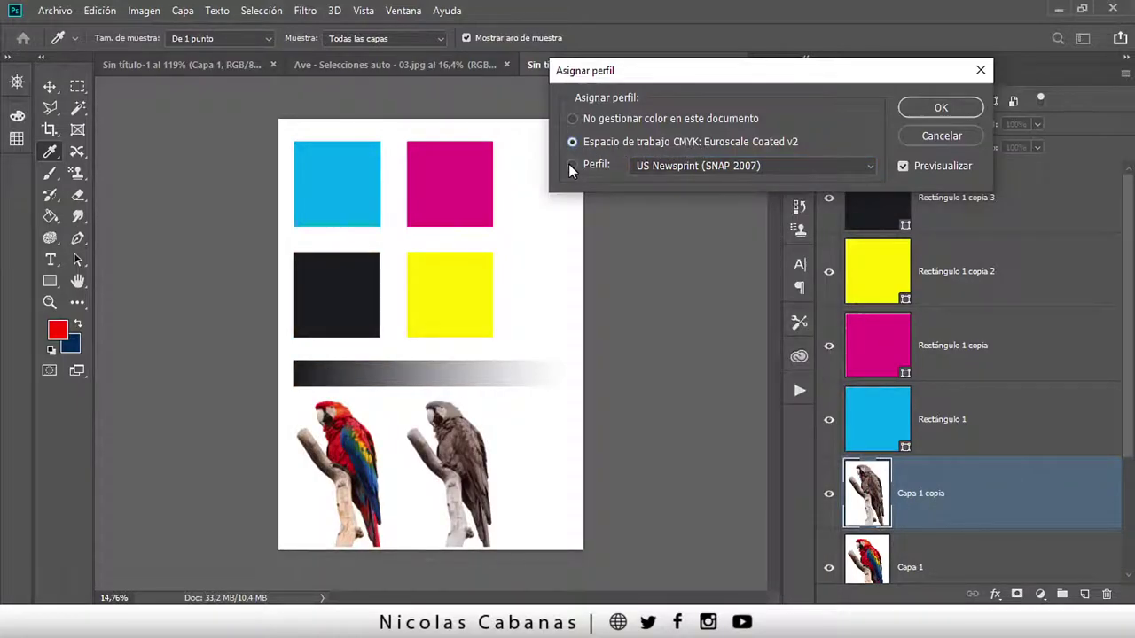
click(571, 165)
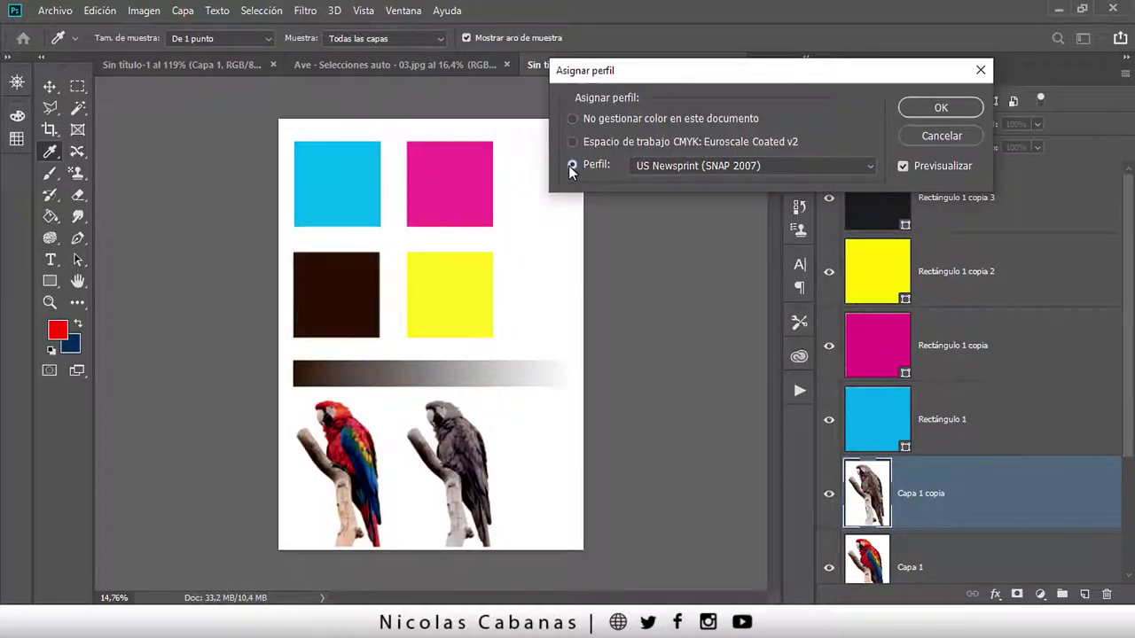
click(719, 175)
click(707, 214)
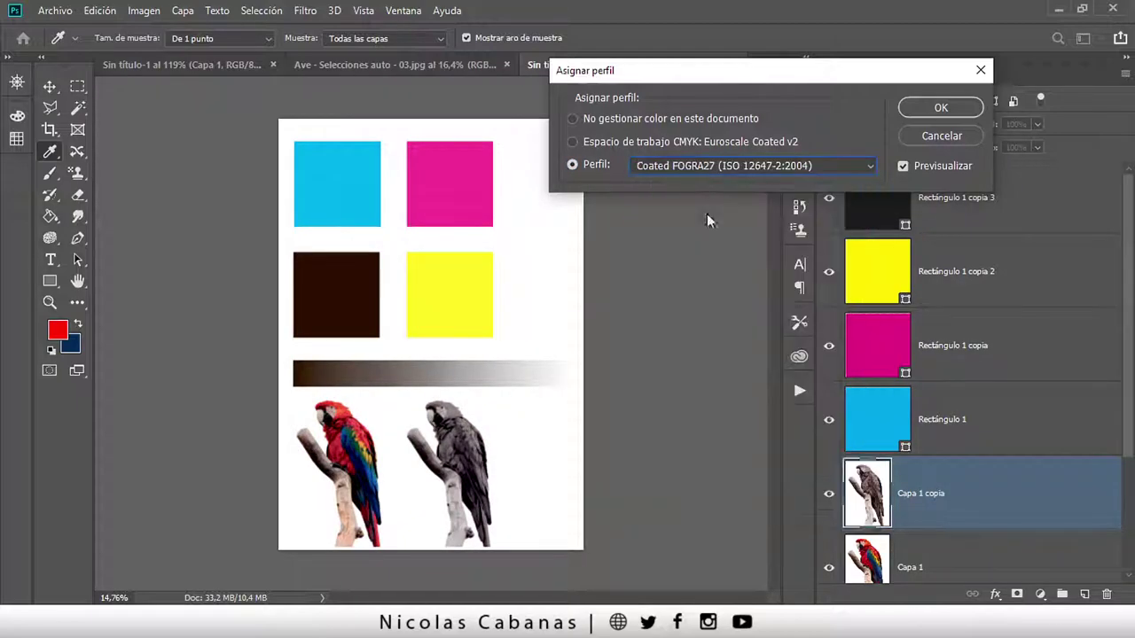
click(709, 168)
click(700, 231)
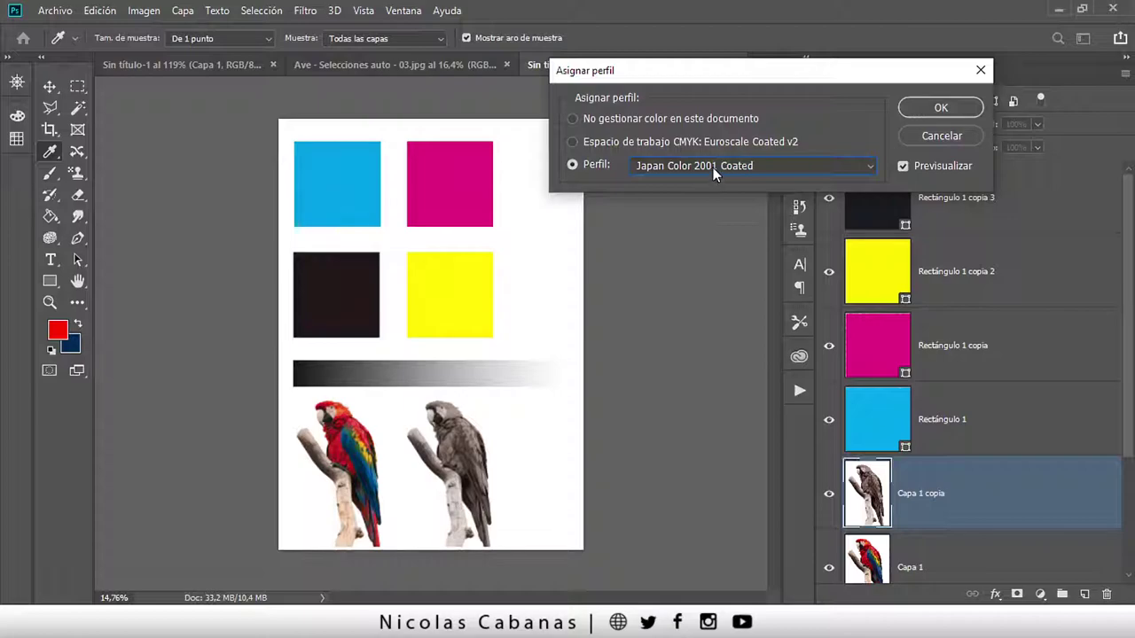
click(650, 142)
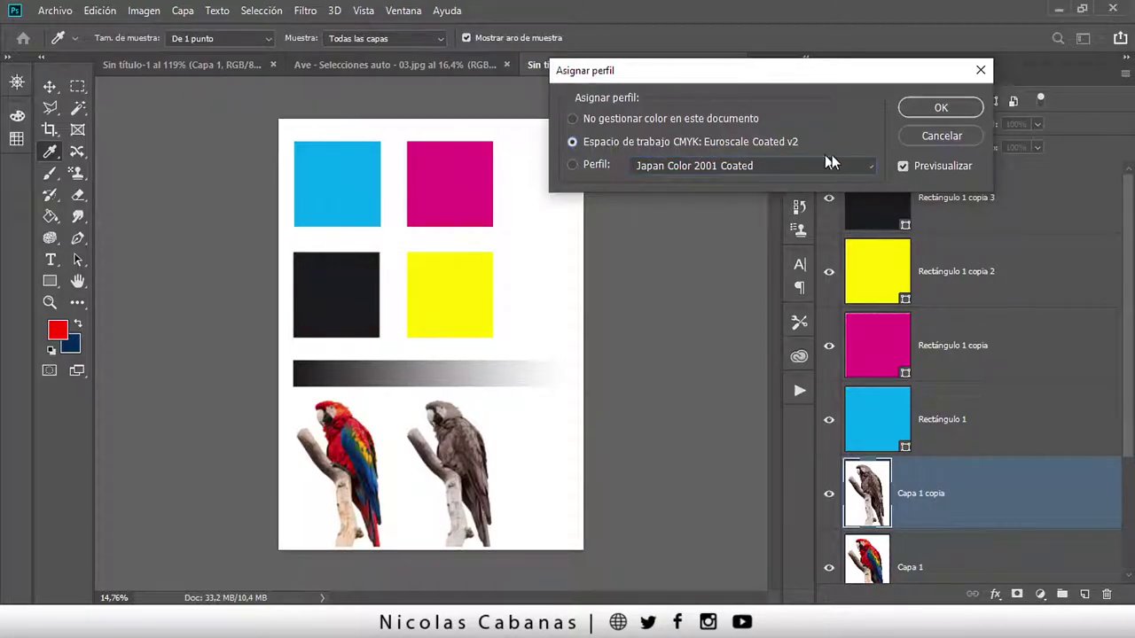
click(928, 134)
click(60, 13)
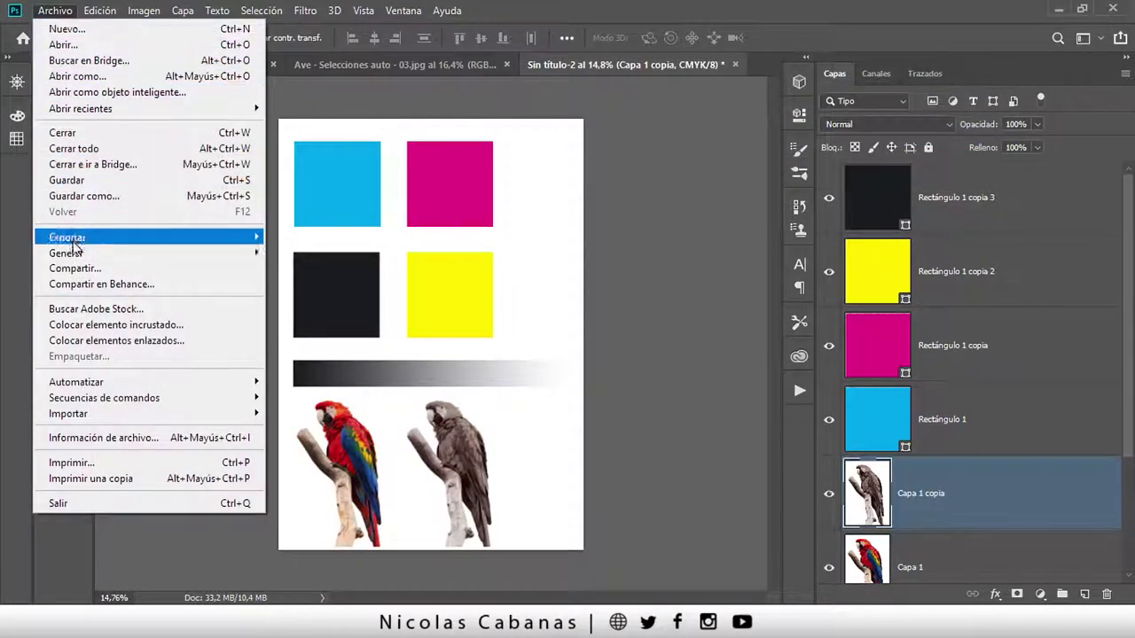
Open Print settings with HP Deskjet F300 Series and list the Administración de color options
click(98, 462)
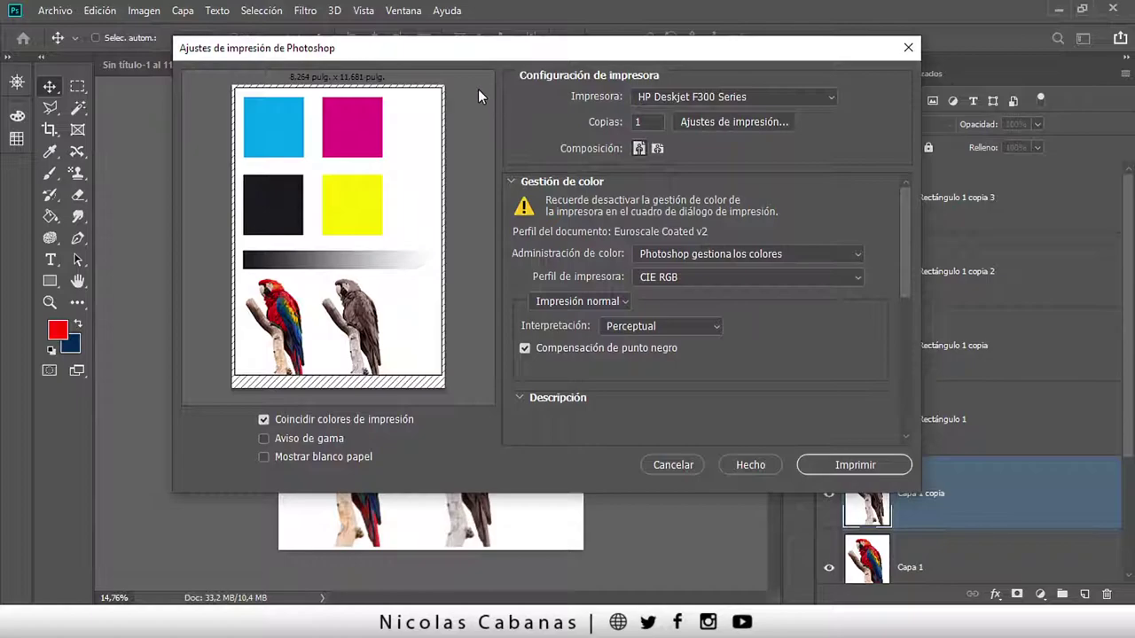
drag(483, 53, 414, 63)
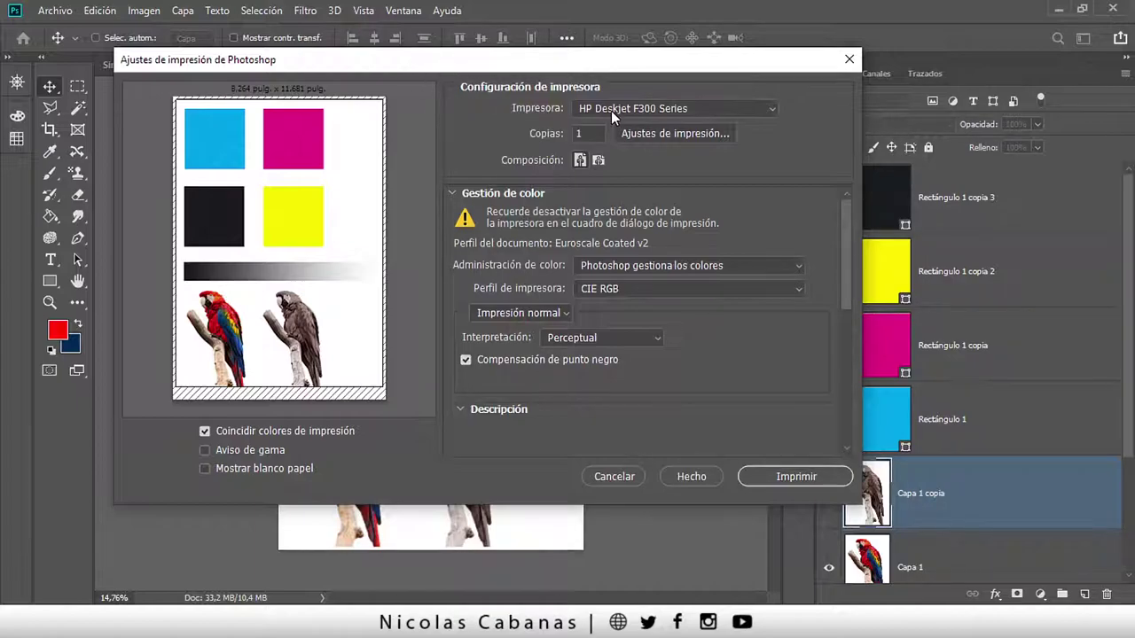
click(771, 110)
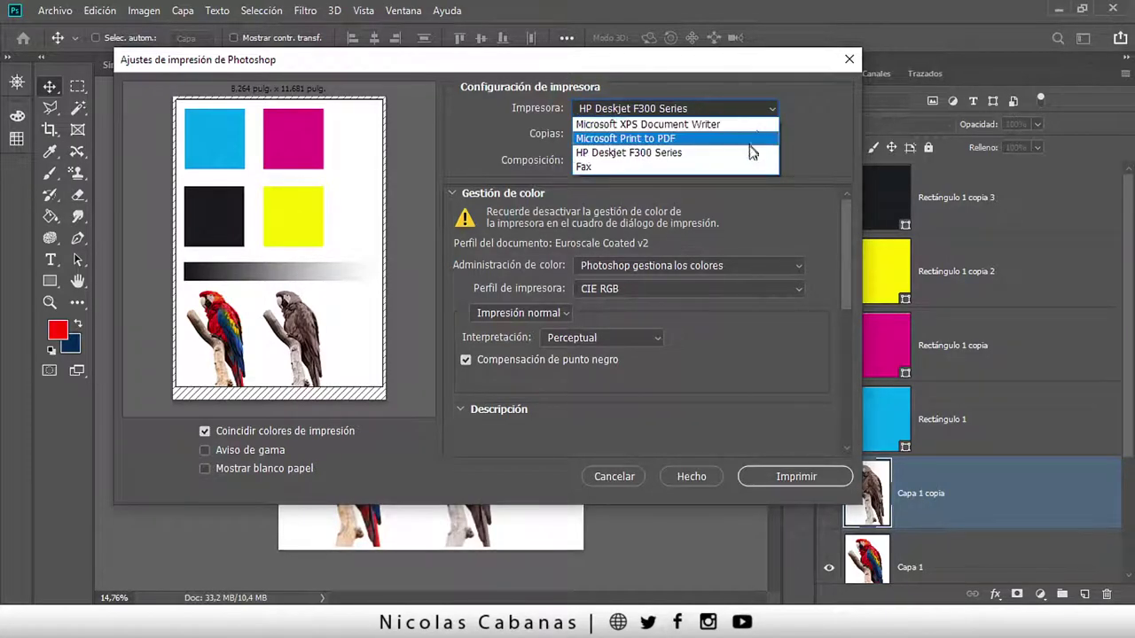
click(825, 129)
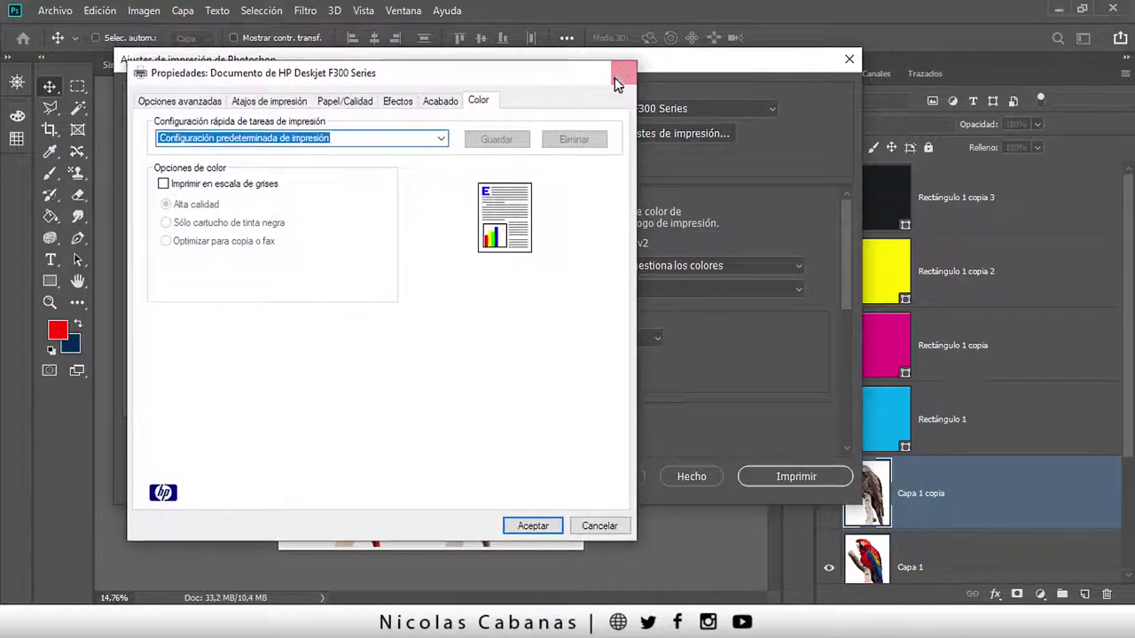
click(616, 78)
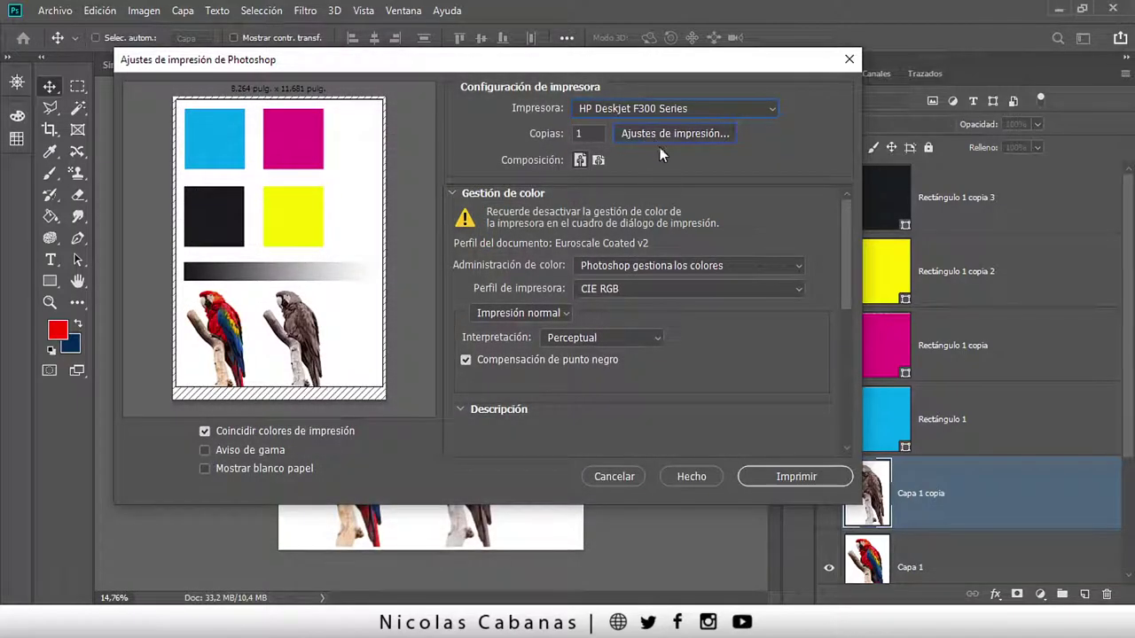
click(637, 265)
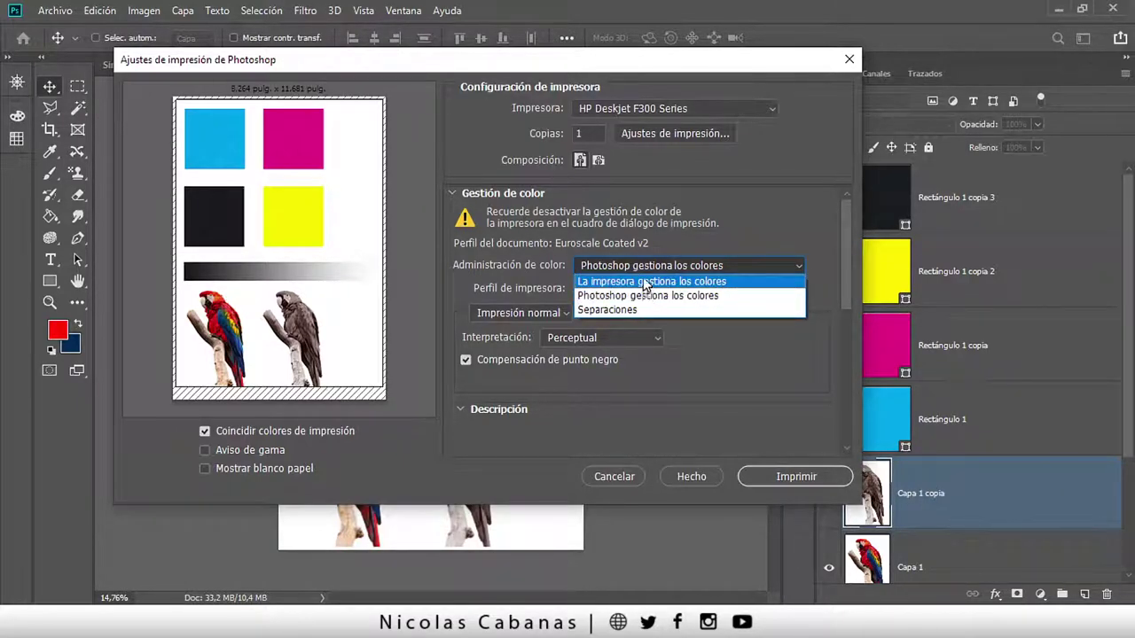
click(642, 295)
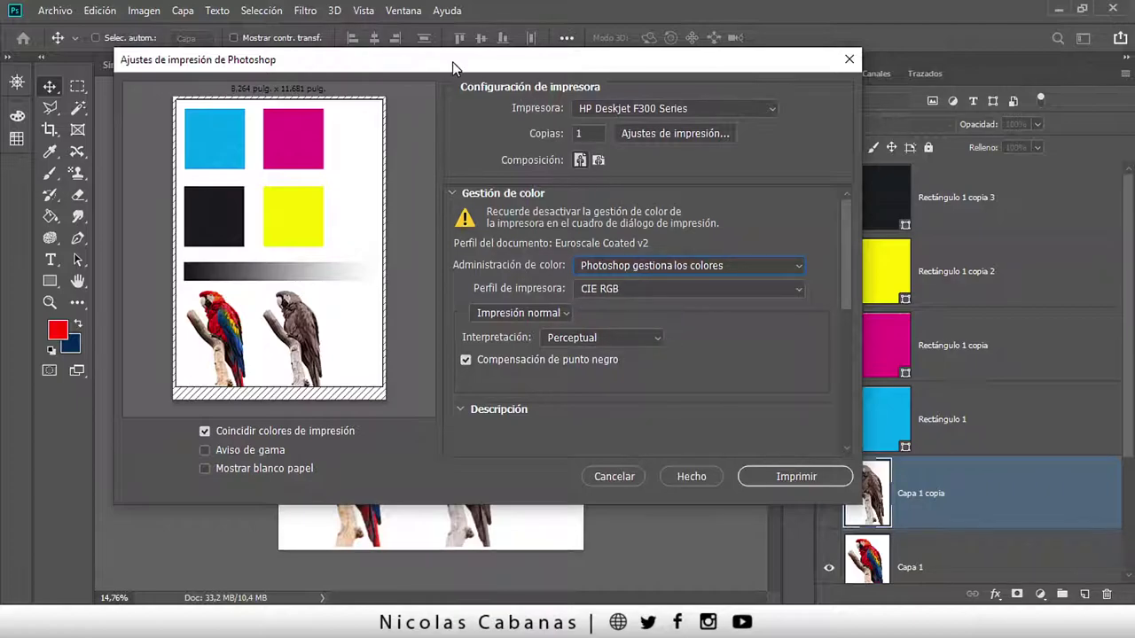
drag(461, 60, 582, 445)
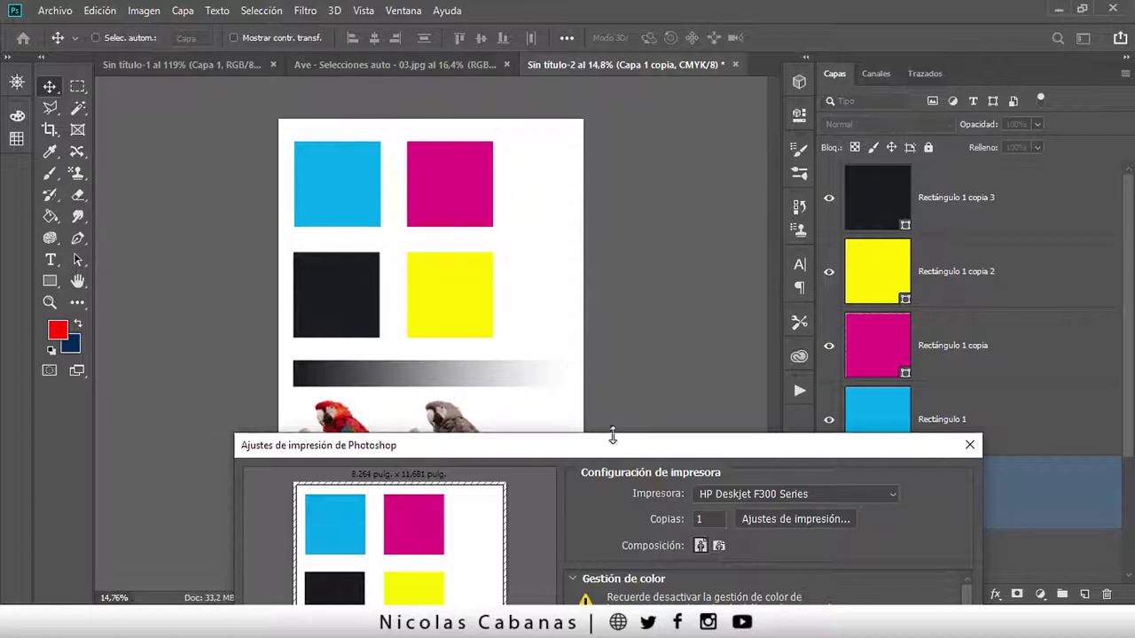
drag(612, 447, 607, 464)
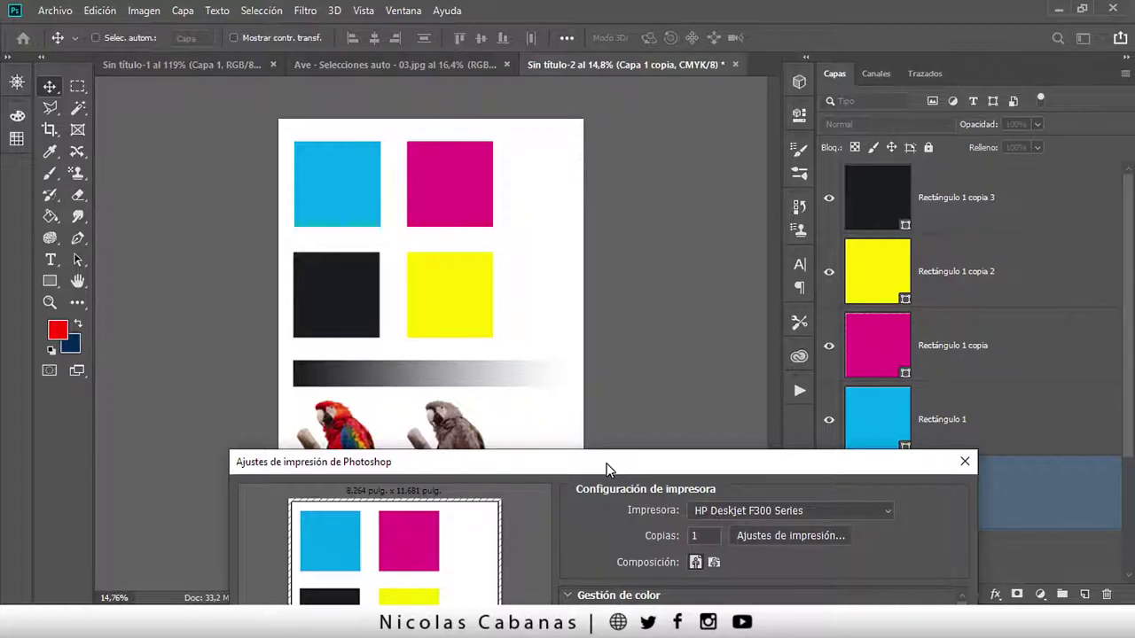
drag(606, 462, 564, 44)
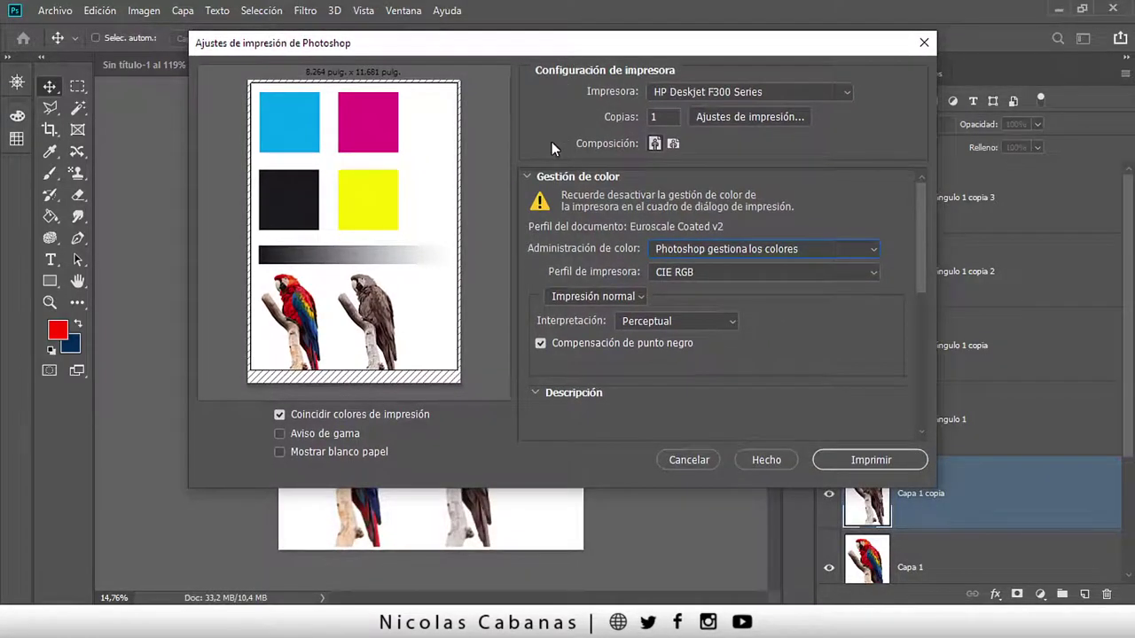
click(686, 249)
click(682, 277)
Preview Kodak 5205/7205 and Fujifilm ETERNA 250D printer profiles, then return to CIE RGB
click(682, 274)
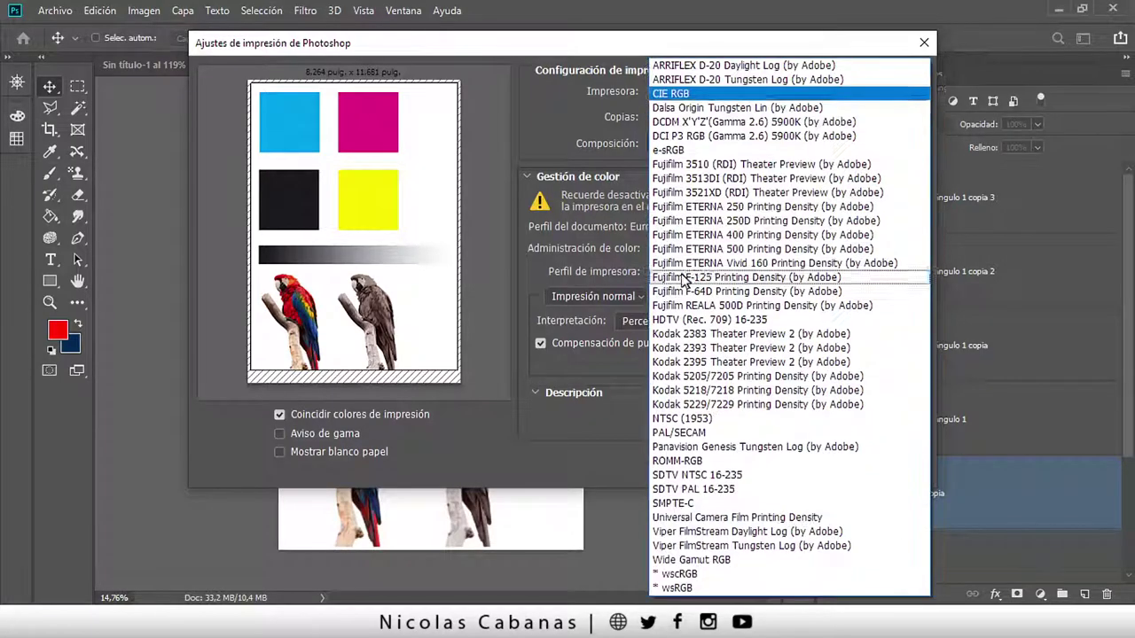
click(717, 376)
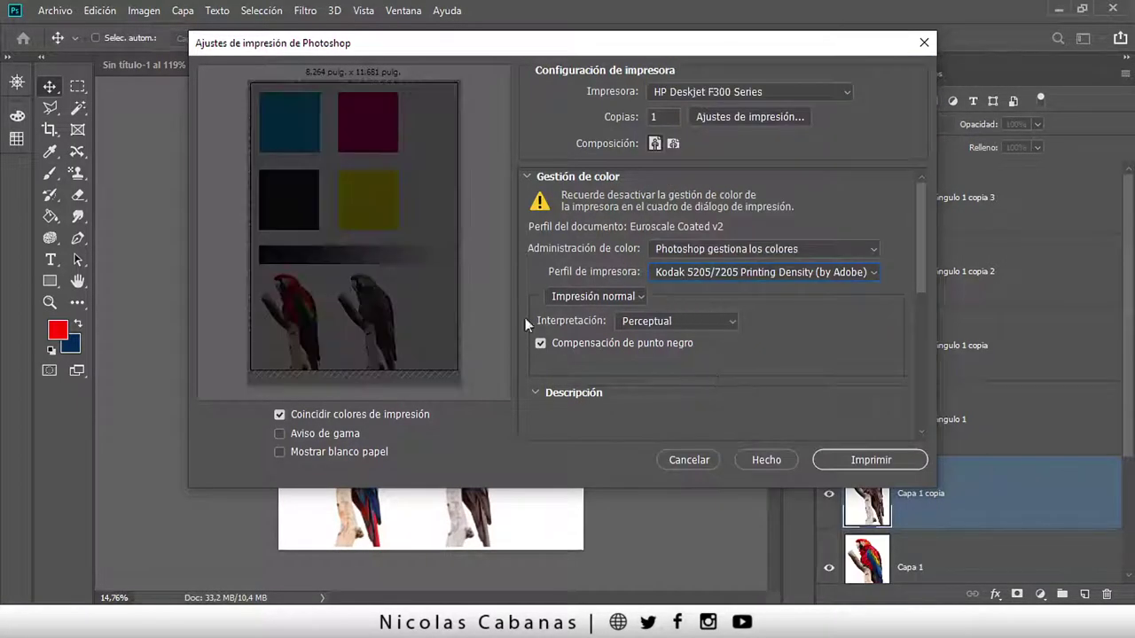
click(706, 271)
click(727, 287)
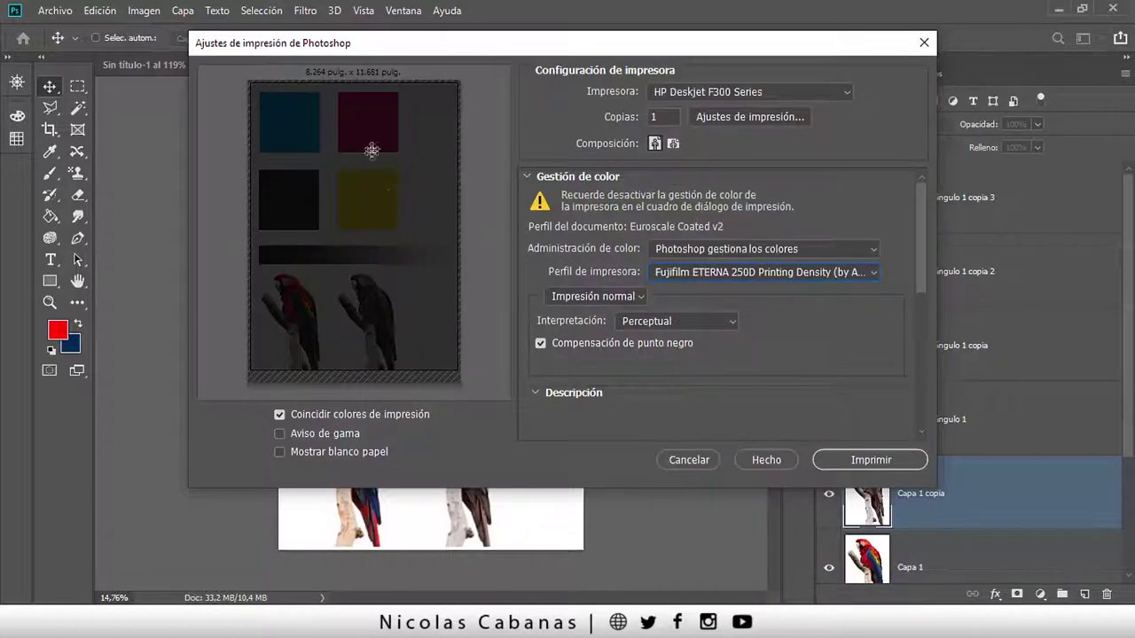
click(690, 273)
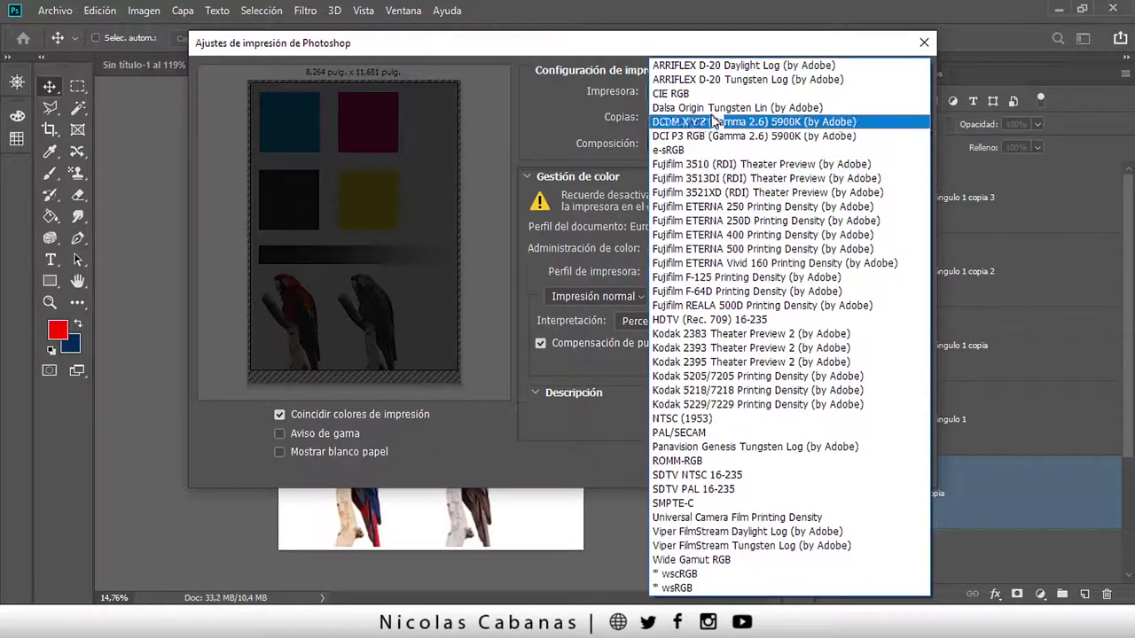
click(683, 94)
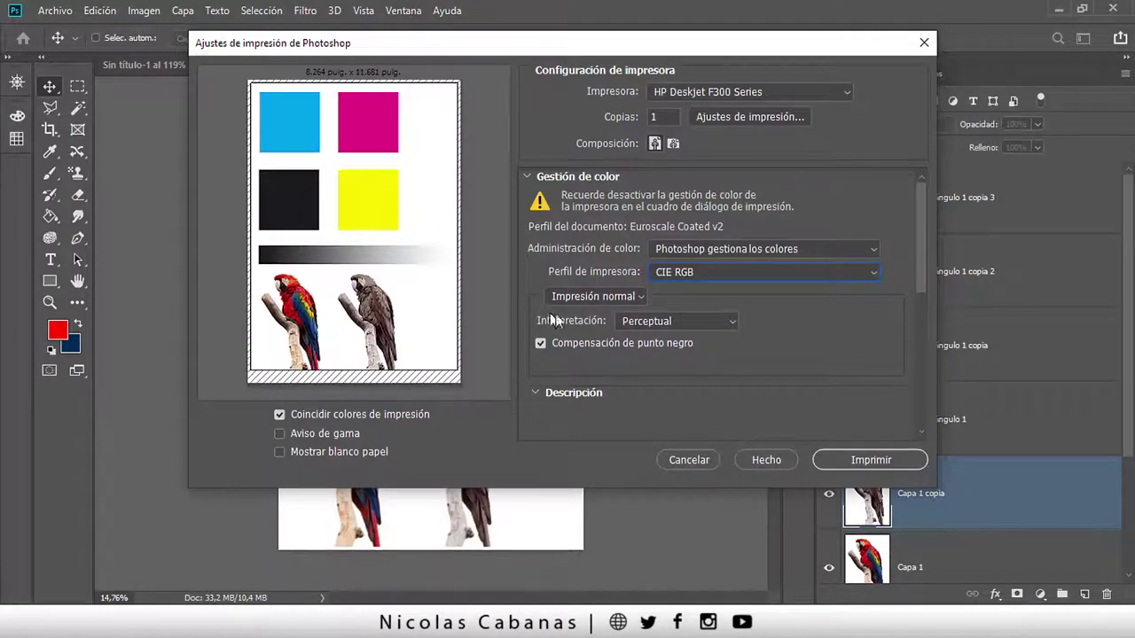
Keep Perceptual as the rendering intent and cancel printing
click(648, 323)
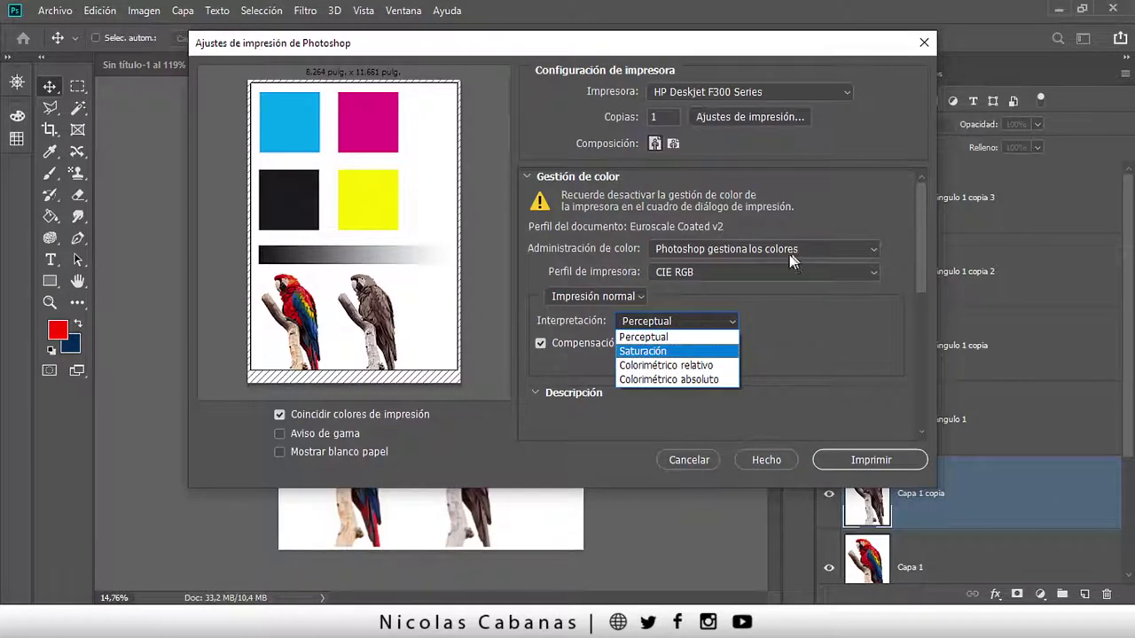
click(830, 354)
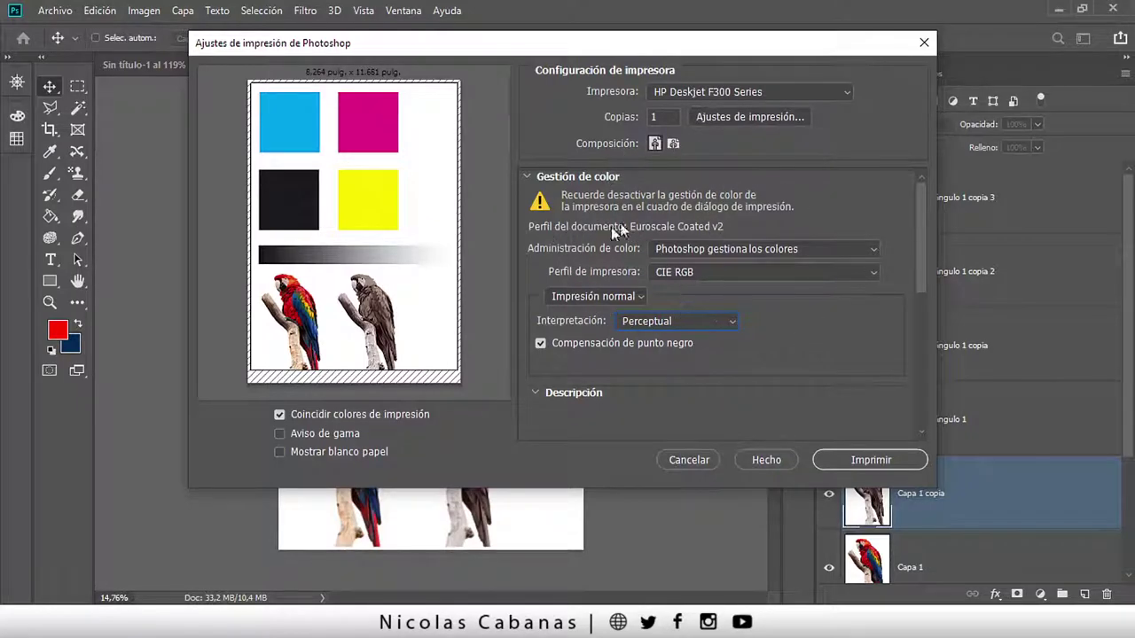
click(688, 460)
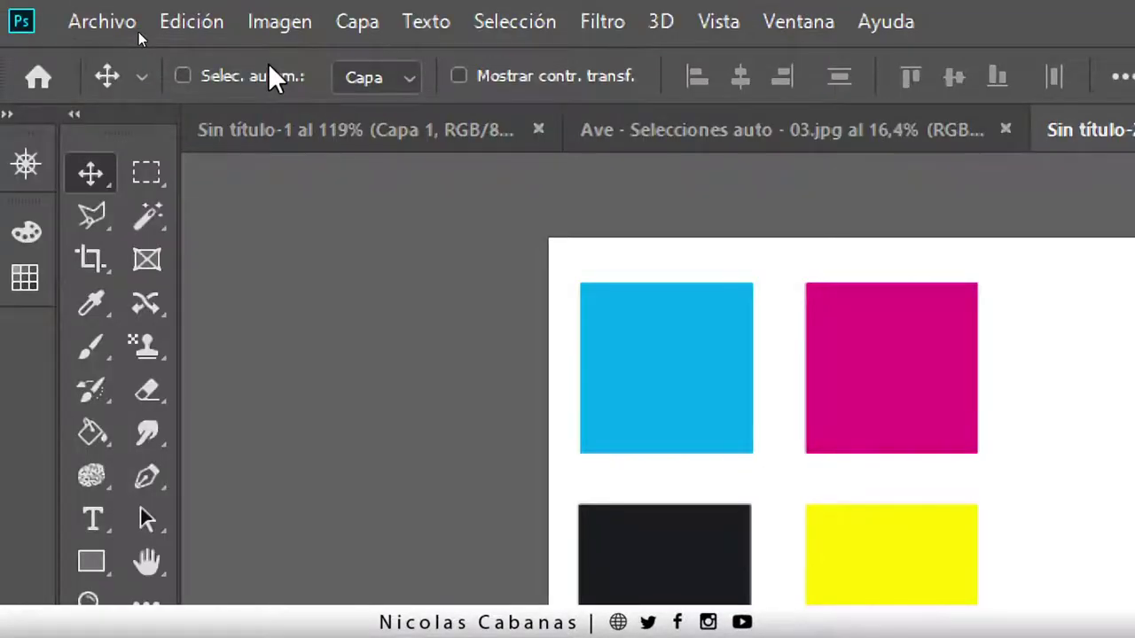
click(280, 21)
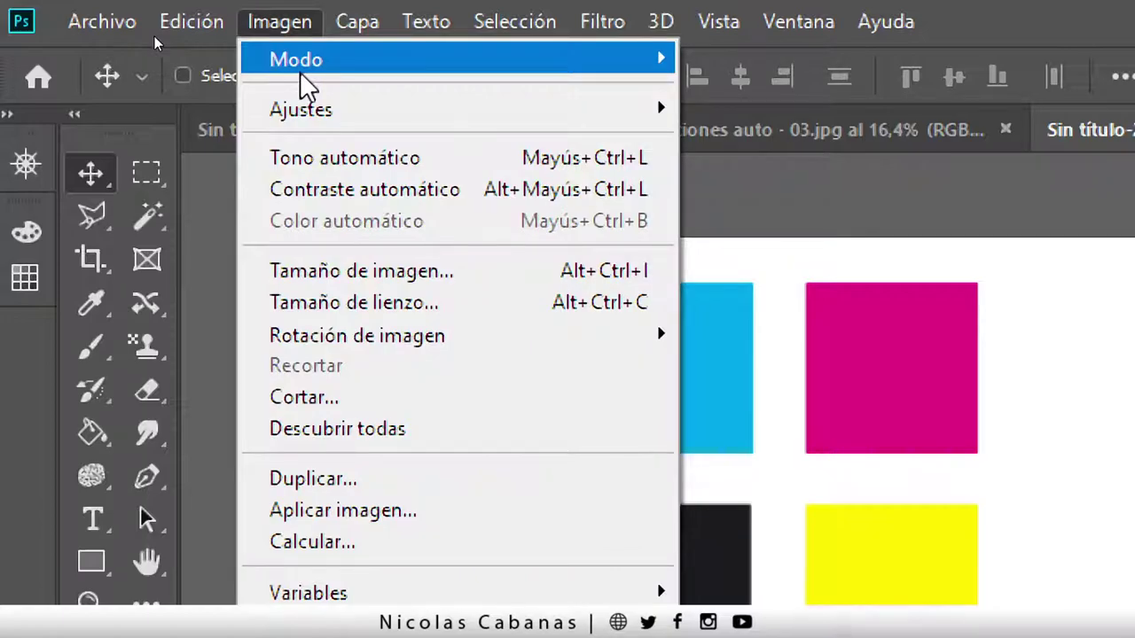
mouse_move(296, 59)
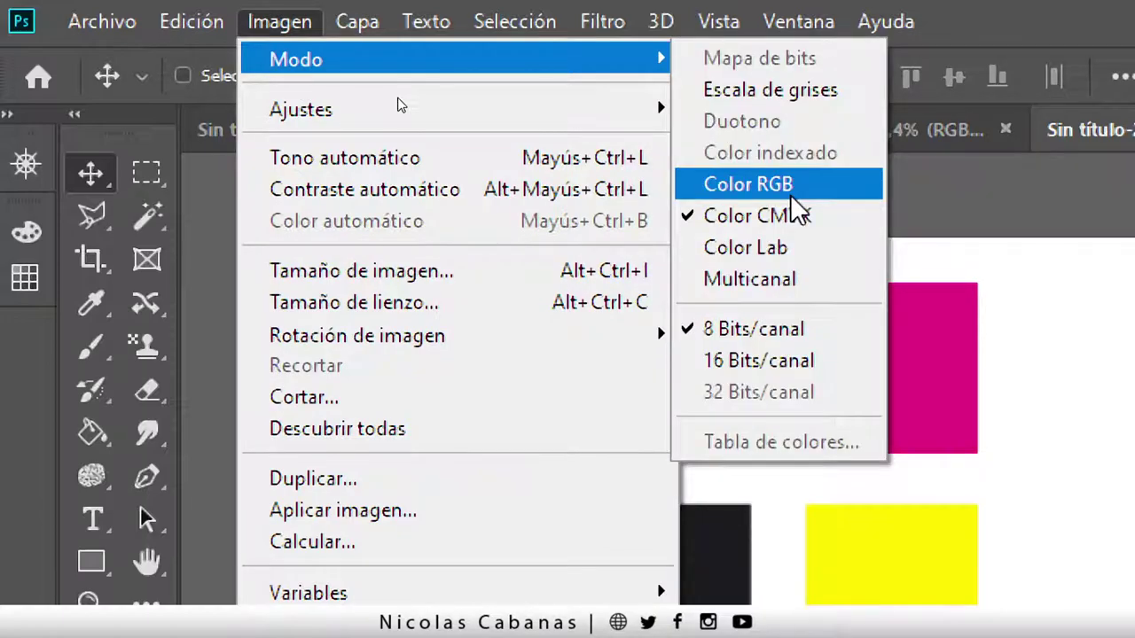
key(Escape)
key(Escape)
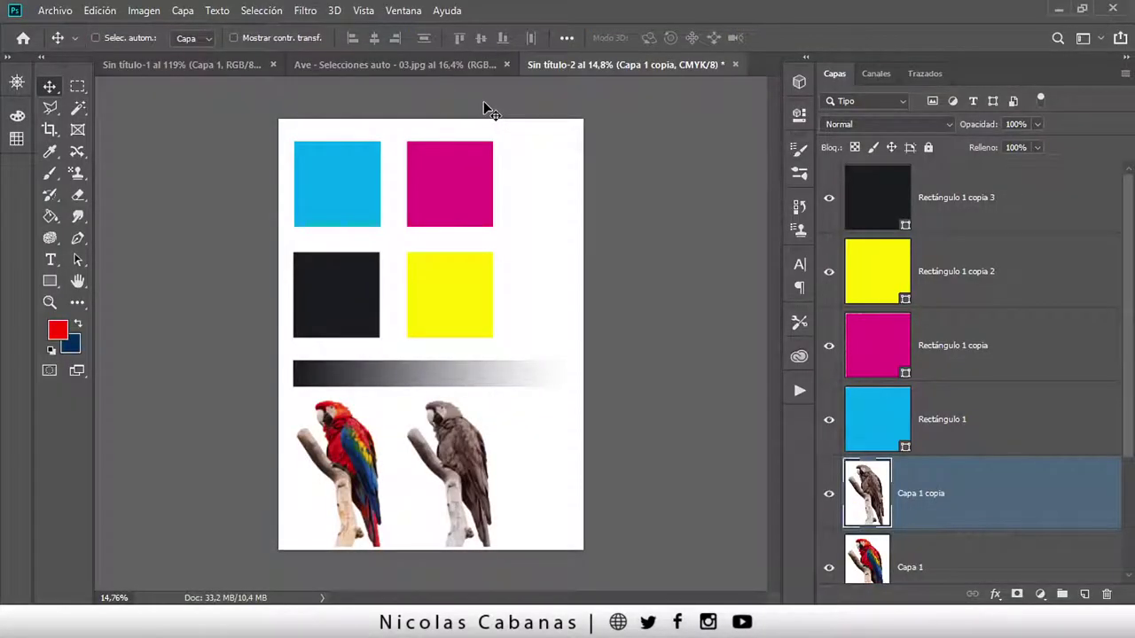
click(99, 10)
click(172, 524)
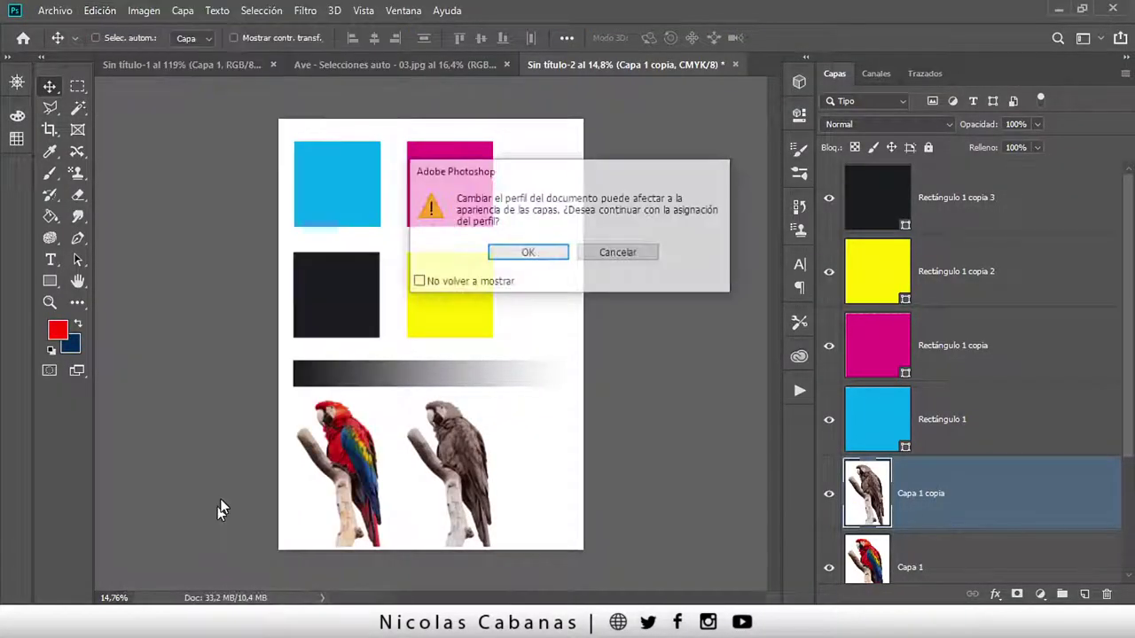
click(528, 255)
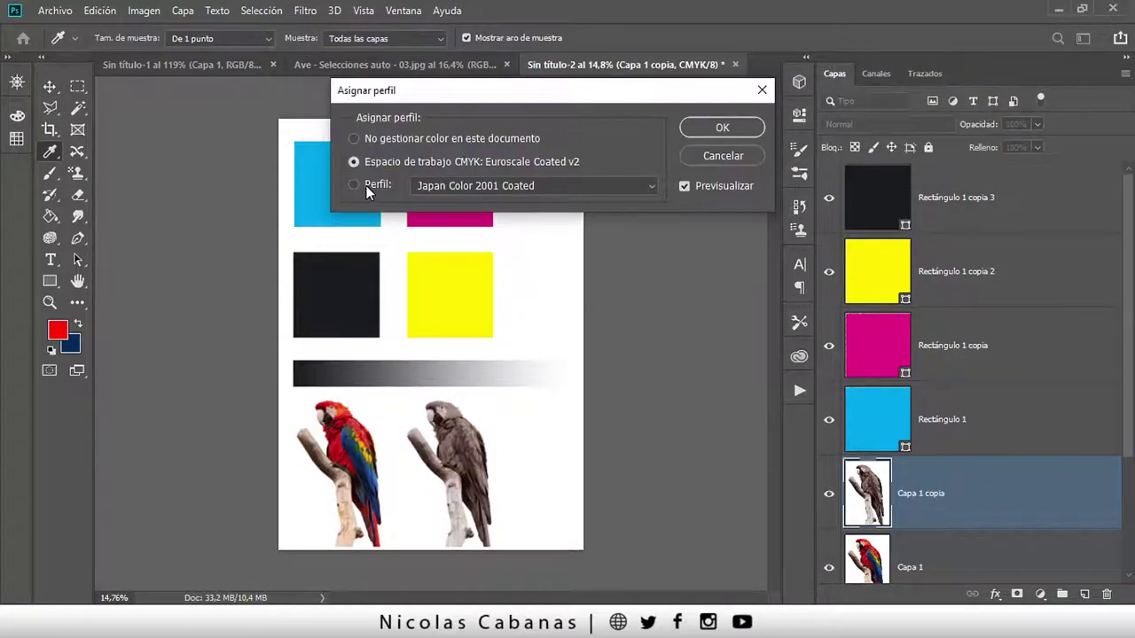
click(366, 185)
click(461, 189)
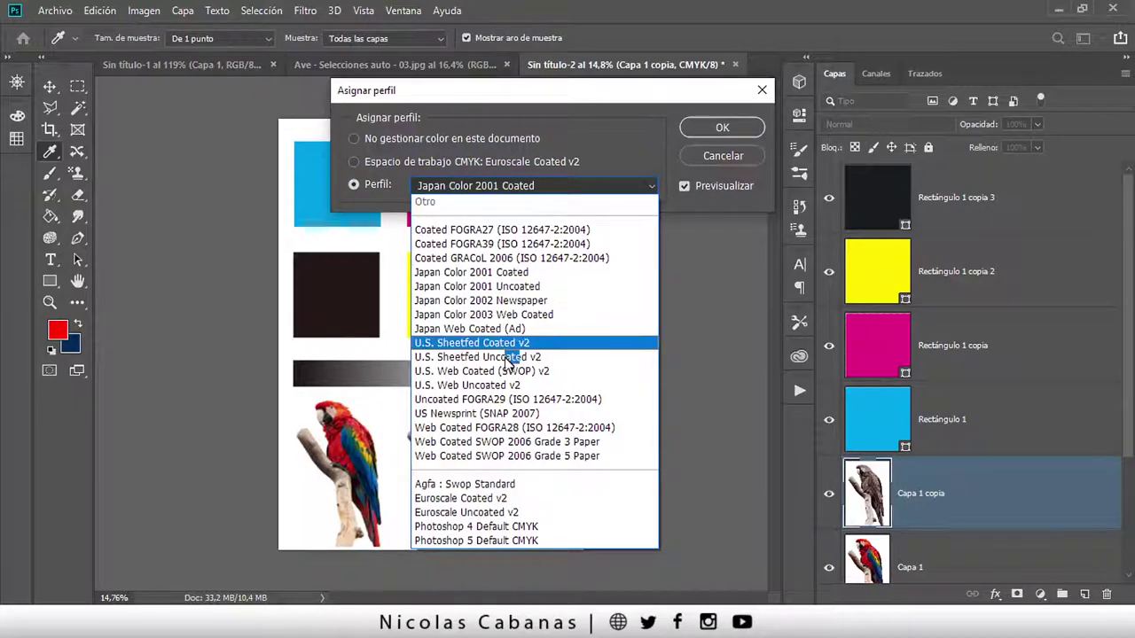
click(700, 153)
click(703, 153)
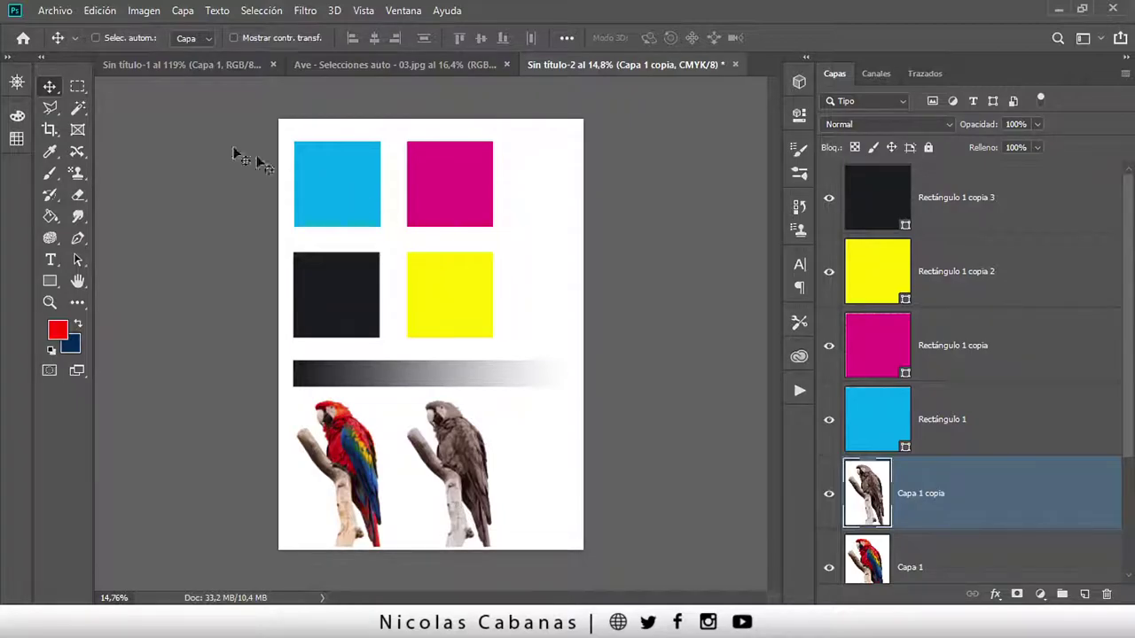
Open Ajustes de color and review the presets and CMYK working space list
click(99, 9)
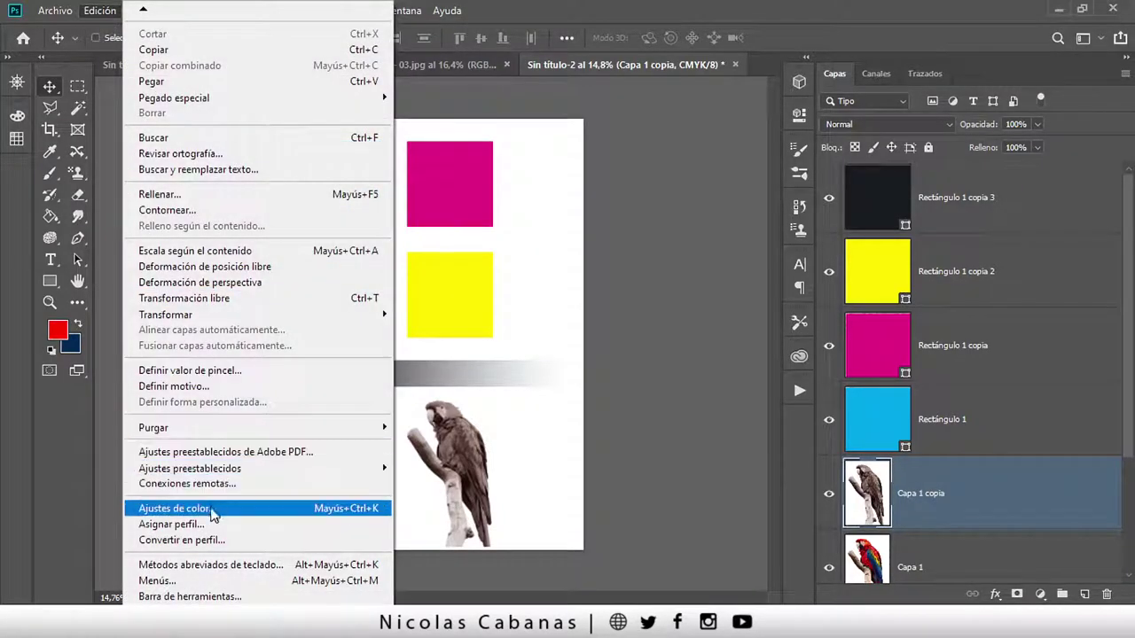
click(212, 518)
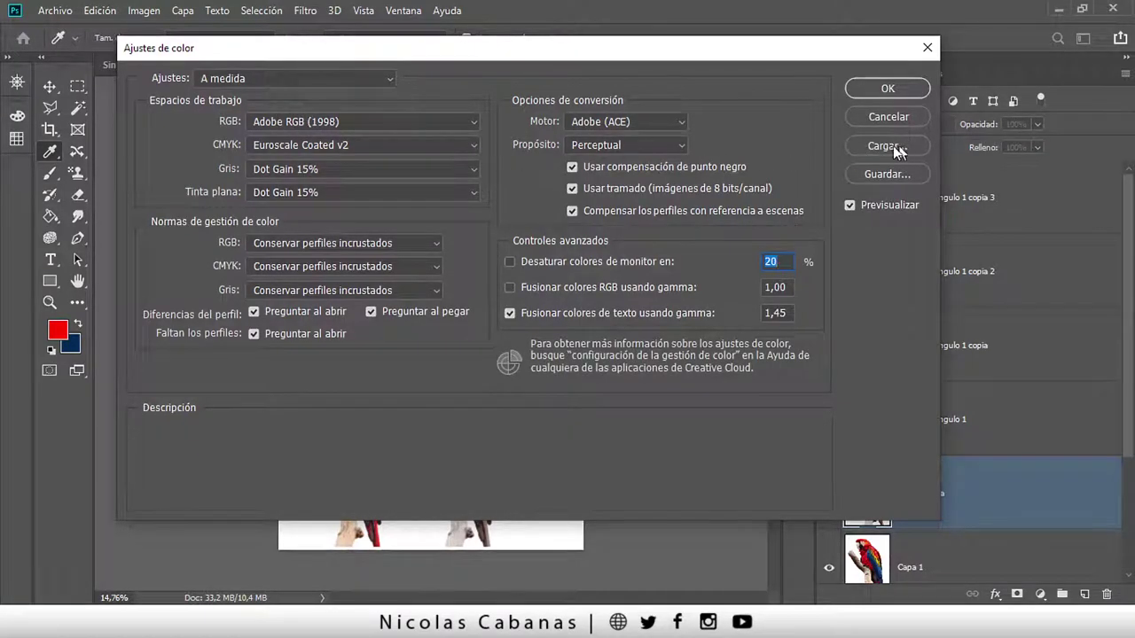
click(249, 79)
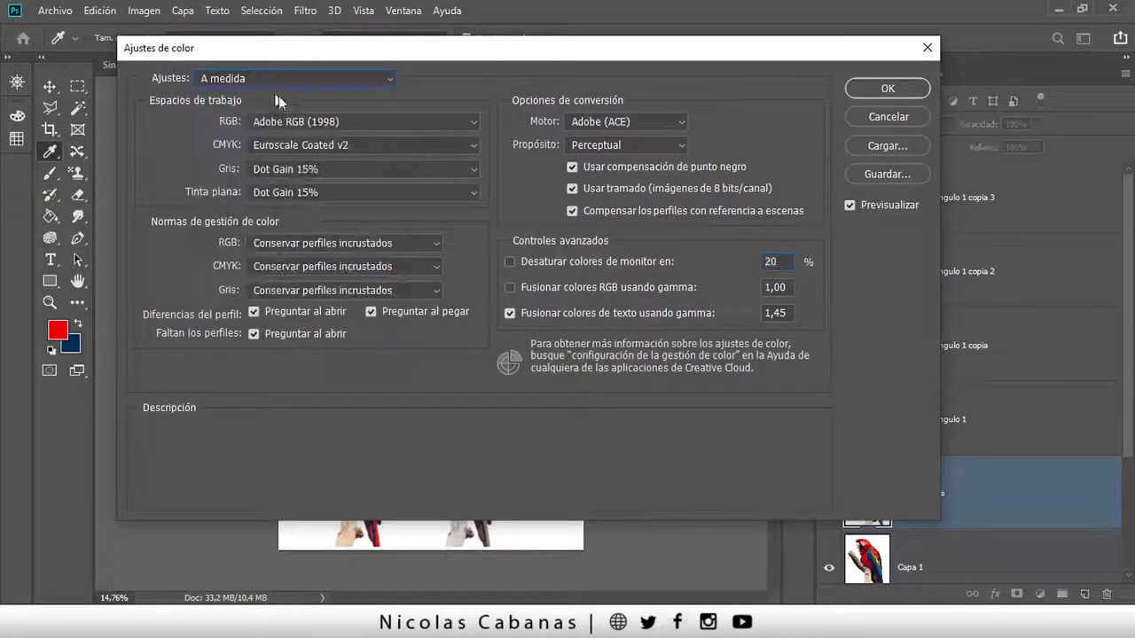
click(277, 146)
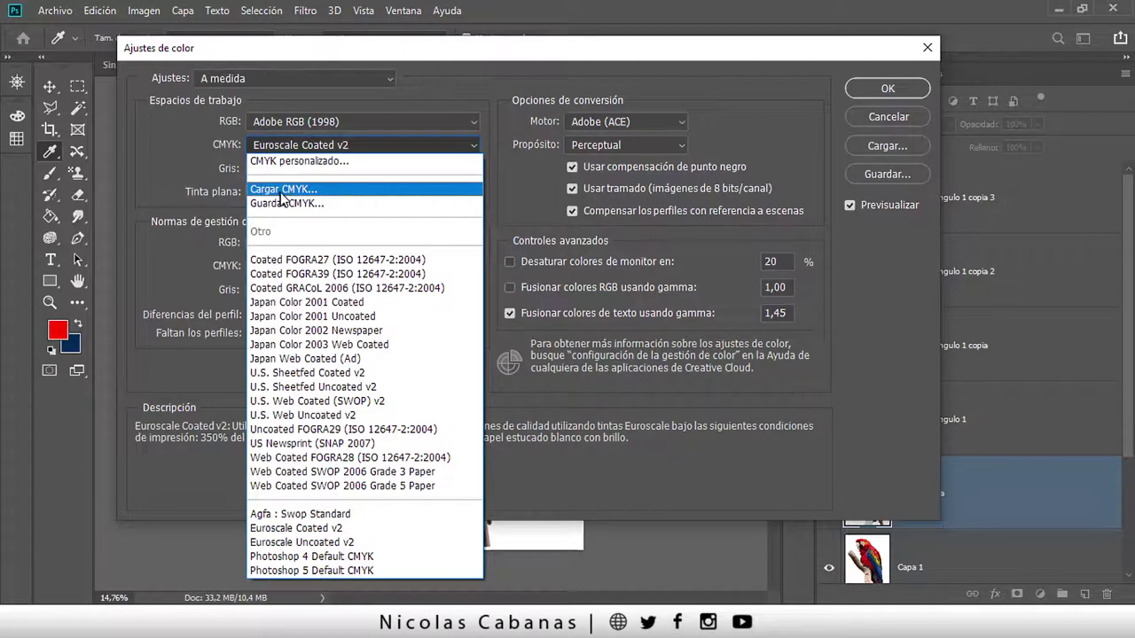
Browse the color folder via Cargar CMYK…, then cancel the load dialog
click(331, 191)
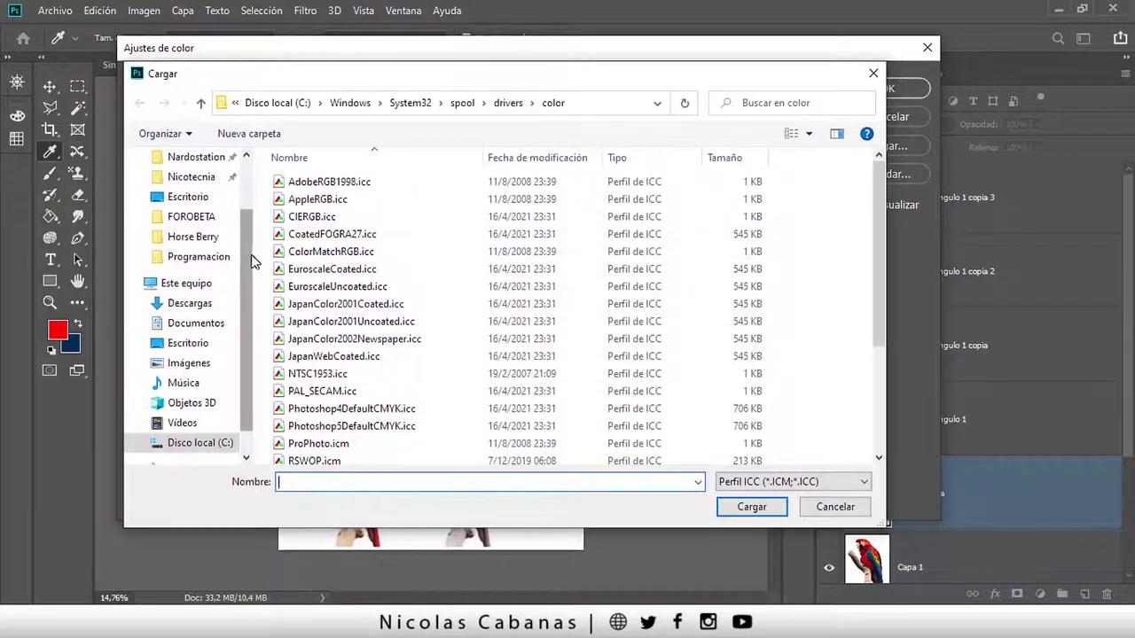
scroll(186, 266, up, 3)
click(132, 171)
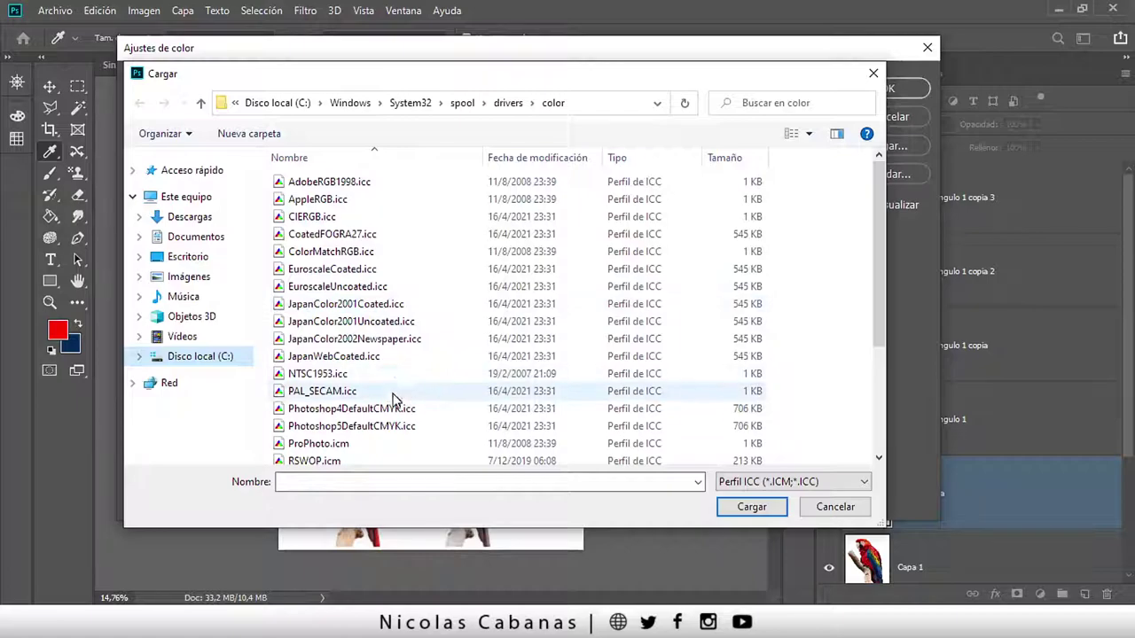
click(829, 508)
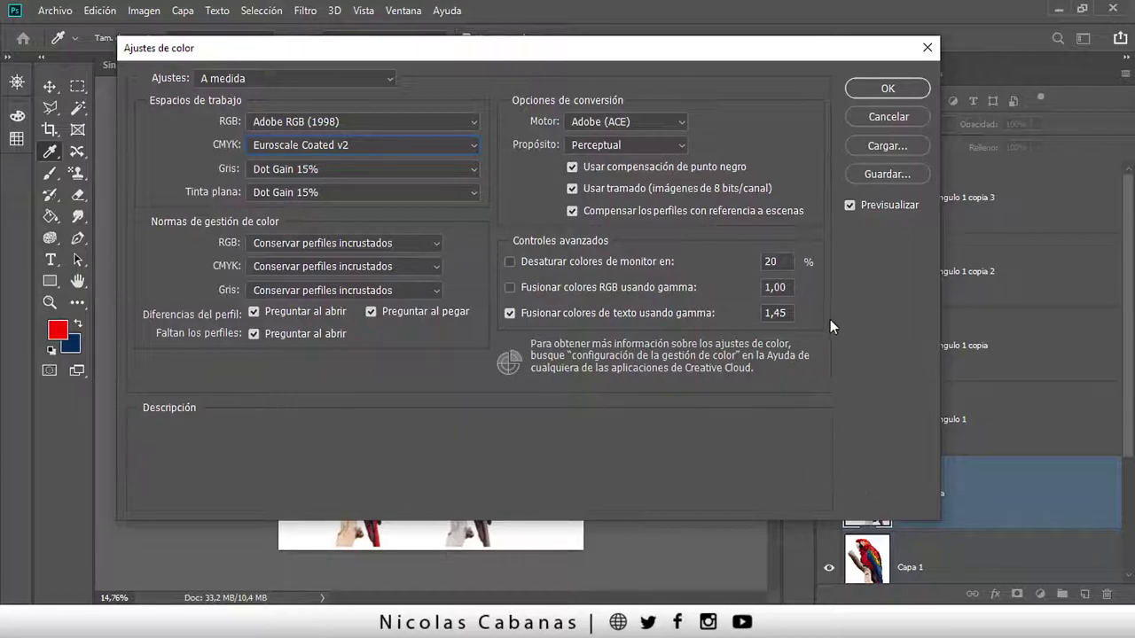
Cancel Ajustes de color, keeping Adobe RGB (1998) and Euroscale Coated v2 unchanged
click(887, 117)
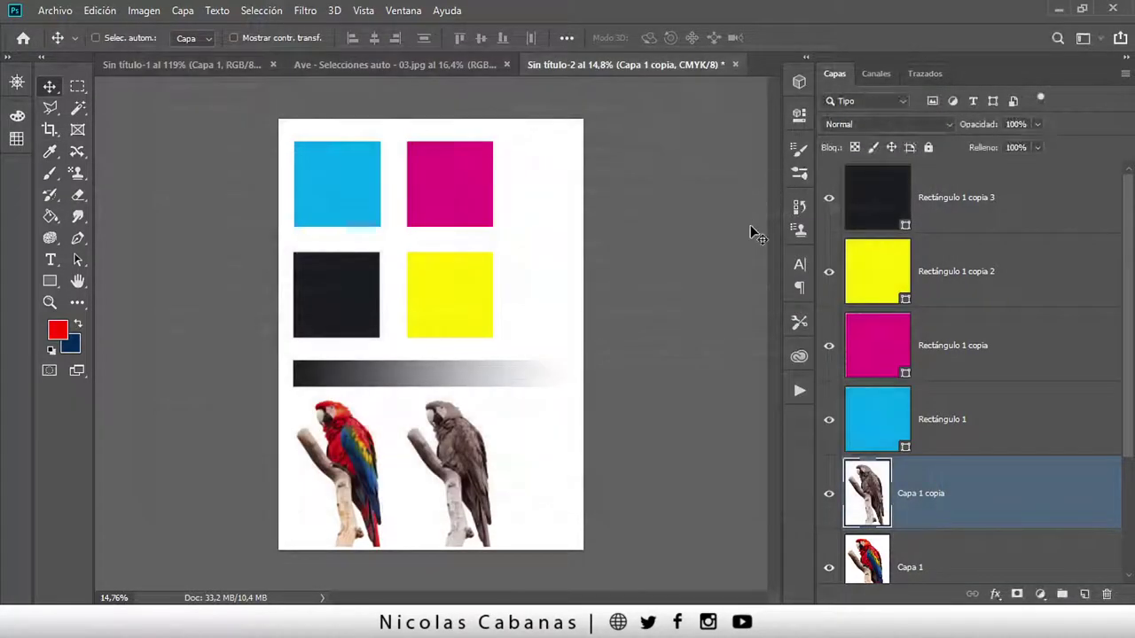